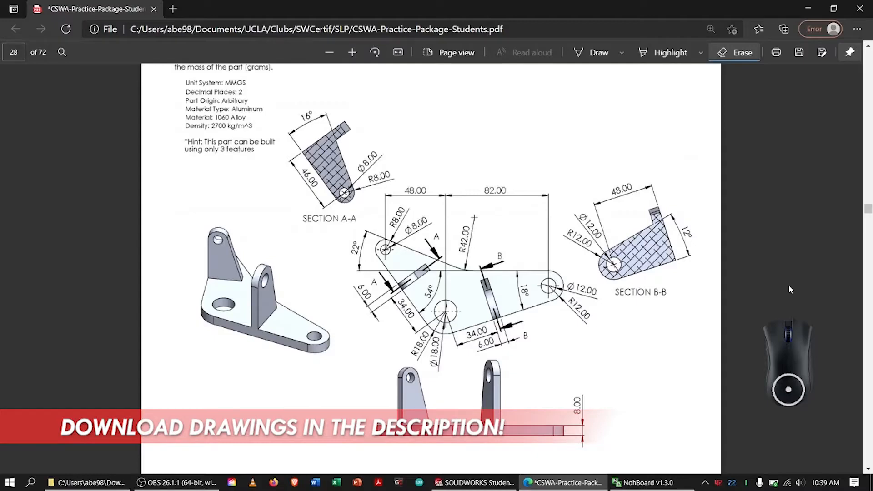
Review the Section D – Problem 4 specifications and the part's dimensioned drawing views.
click(868, 47)
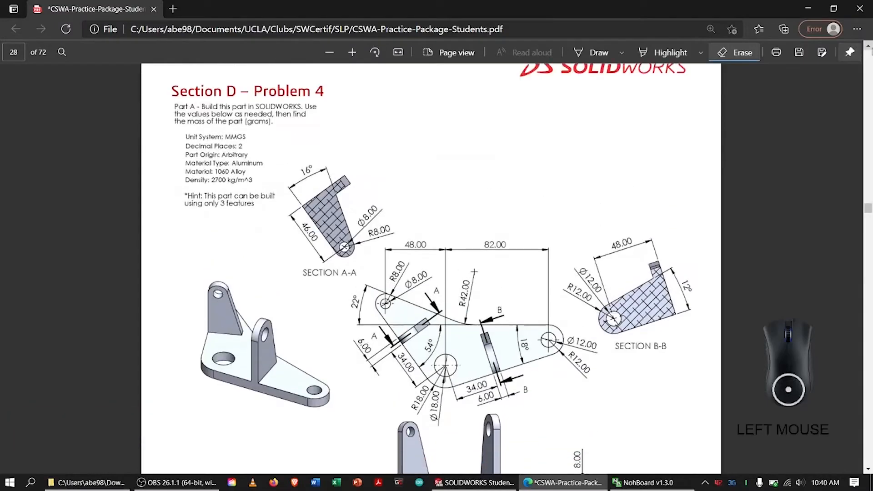
click(868, 48)
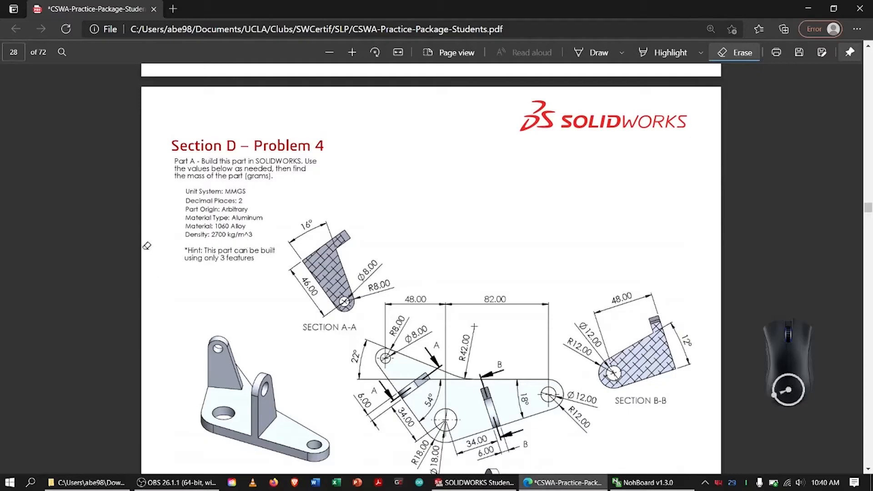
click(352, 53)
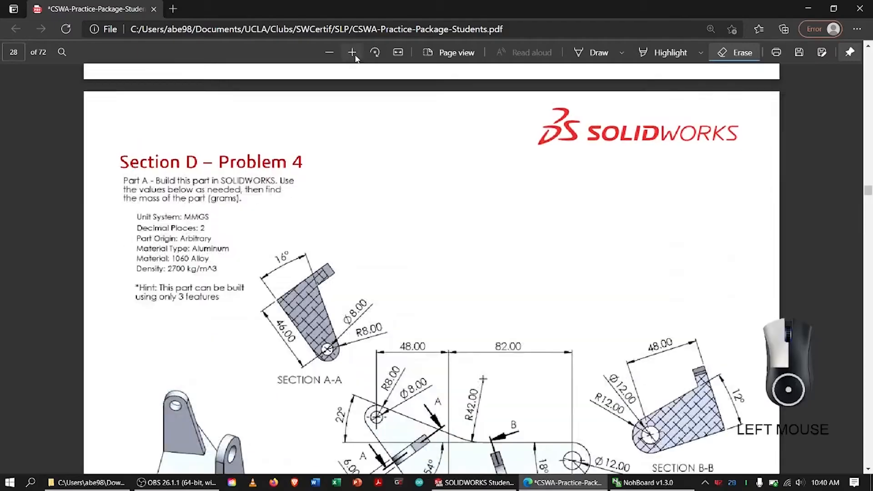
click(352, 53)
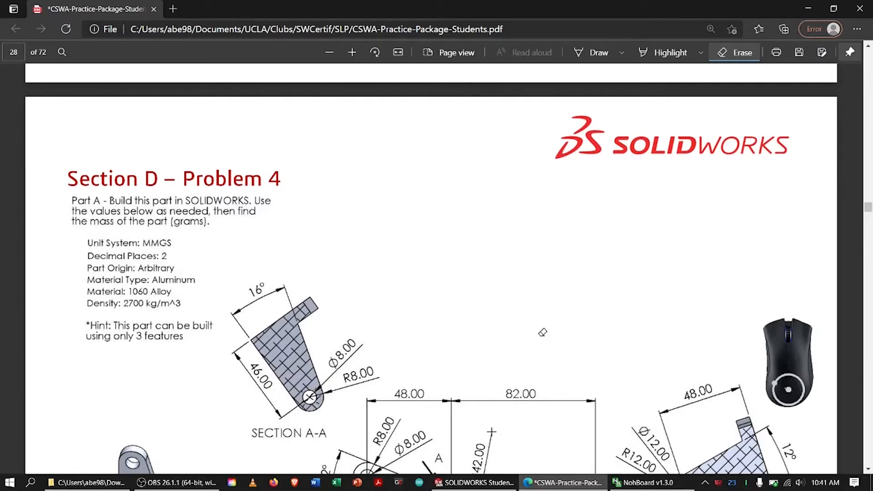
click(868, 469)
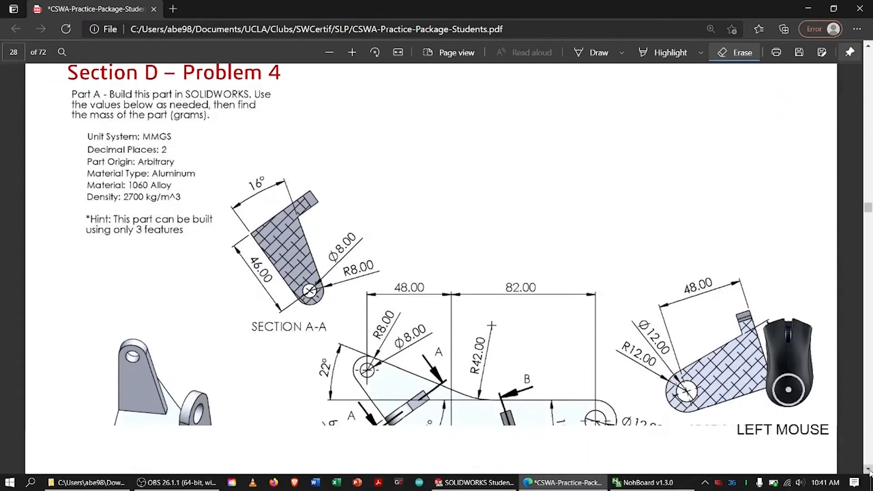
click(334, 55)
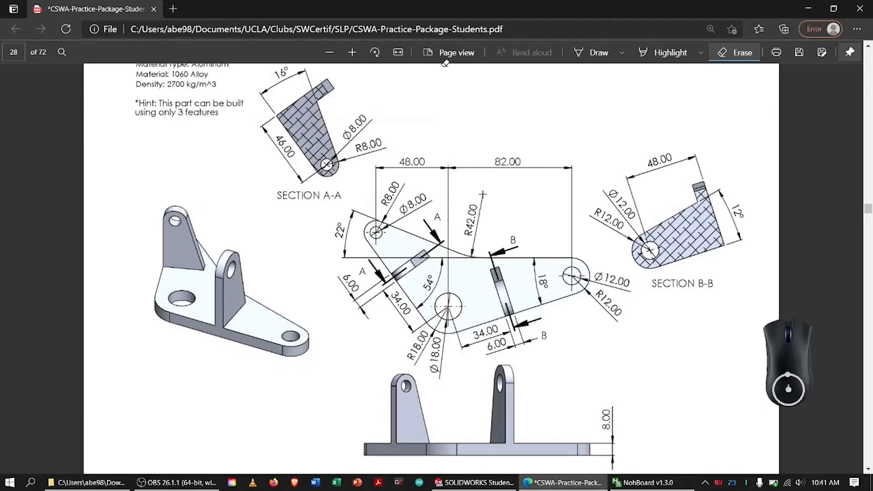
Outline the top view in ink and mark the Section A-A label with its matching cutting-line letters.
click(588, 52)
mouse_move(345, 213)
mouse_down()
mouse_move(646, 319)
mouse_move(357, 225)
mouse_move(403, 195)
mouse_up()
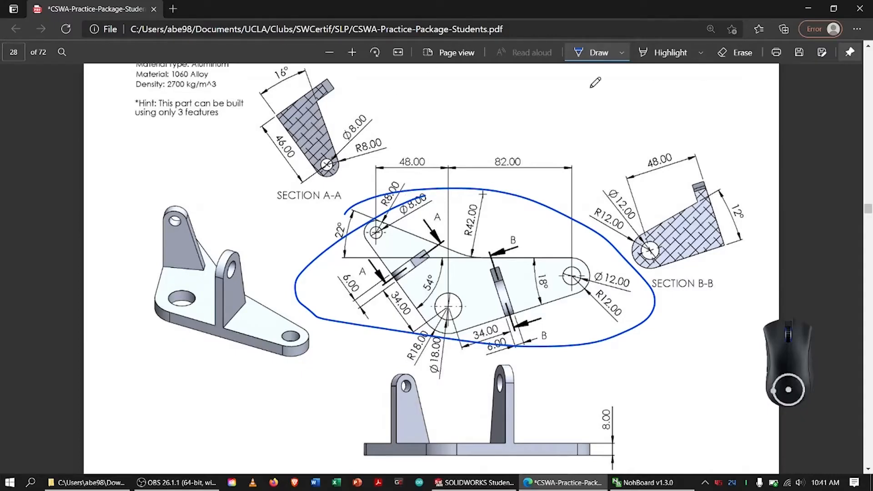
mouse_move(272, 192)
mouse_down()
mouse_move(293, 210)
mouse_move(288, 196)
mouse_up()
mouse_move(365, 261)
mouse_down()
mouse_move(375, 258)
mouse_move(351, 264)
mouse_up()
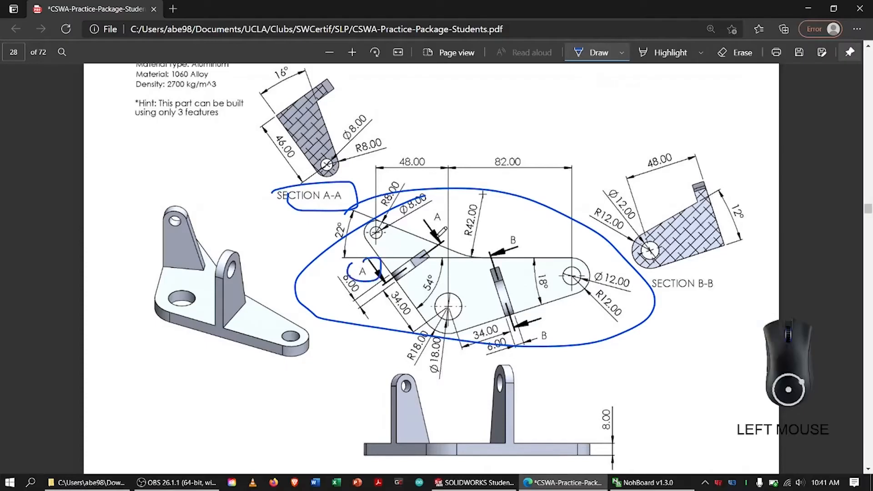
mouse_move(425, 214)
mouse_down()
mouse_move(429, 226)
mouse_move(403, 265)
mouse_move(420, 231)
mouse_up()
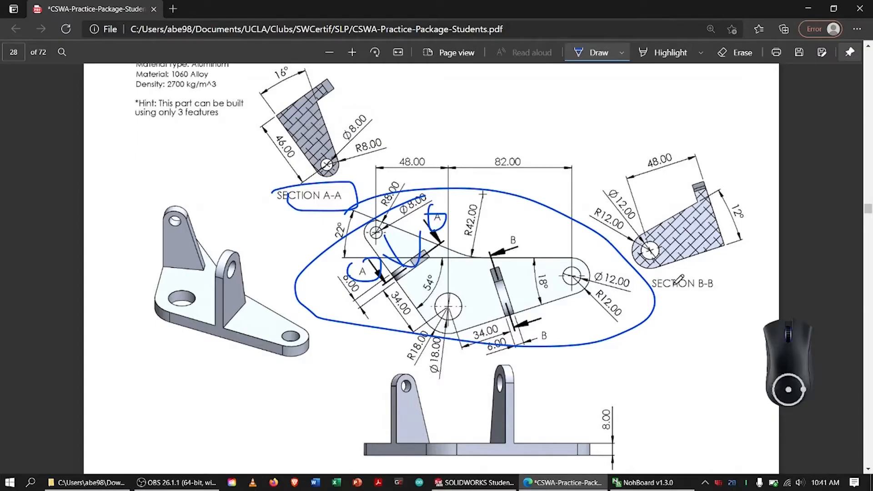
Circle the Section B-B label and mark its cut rib in the top view with a circle and an arrow.
drag(657, 273, 642, 272)
mouse_move(480, 272)
mouse_down()
mouse_move(521, 294)
mouse_move(492, 265)
mouse_up()
mouse_move(555, 266)
mouse_down()
mouse_move(484, 287)
mouse_move(525, 289)
mouse_up()
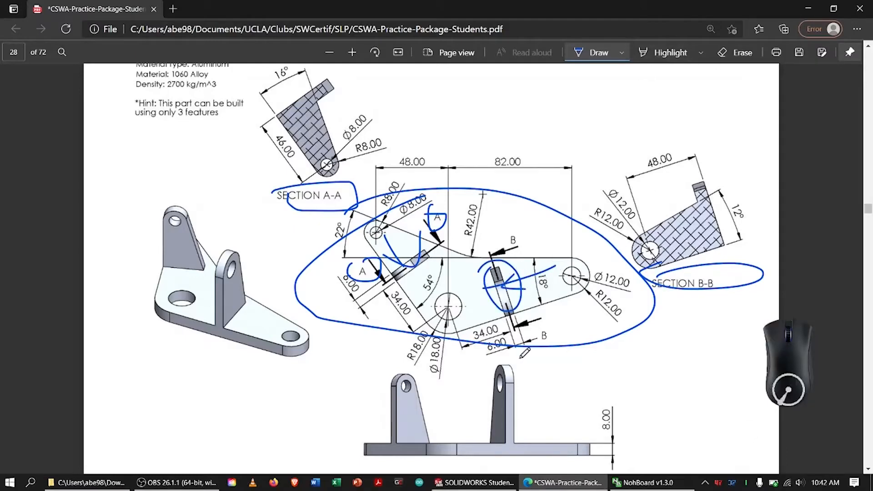
Mark the front view and its 8.00 thickness dimension in ink, and erase all the annotations.
drag(457, 356, 457, 390)
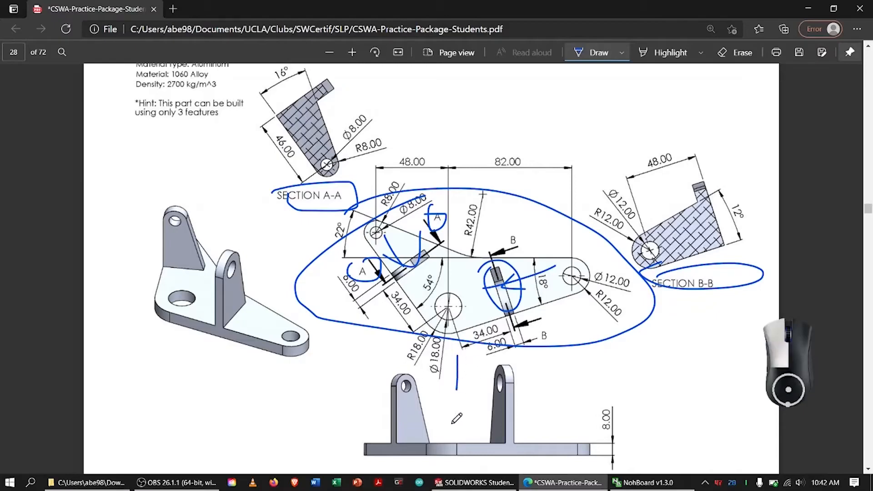
mouse_move(452, 424)
mouse_down()
mouse_move(451, 436)
mouse_move(470, 418)
mouse_up()
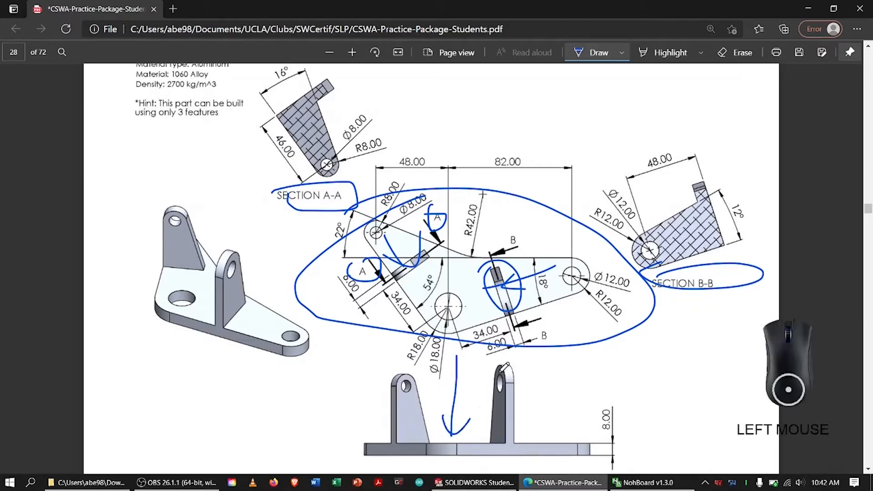
drag(600, 409, 618, 403)
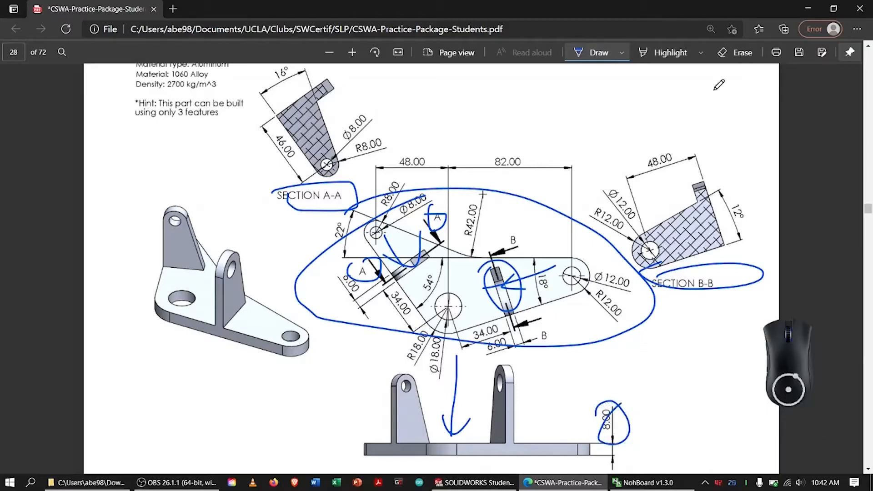
click(733, 53)
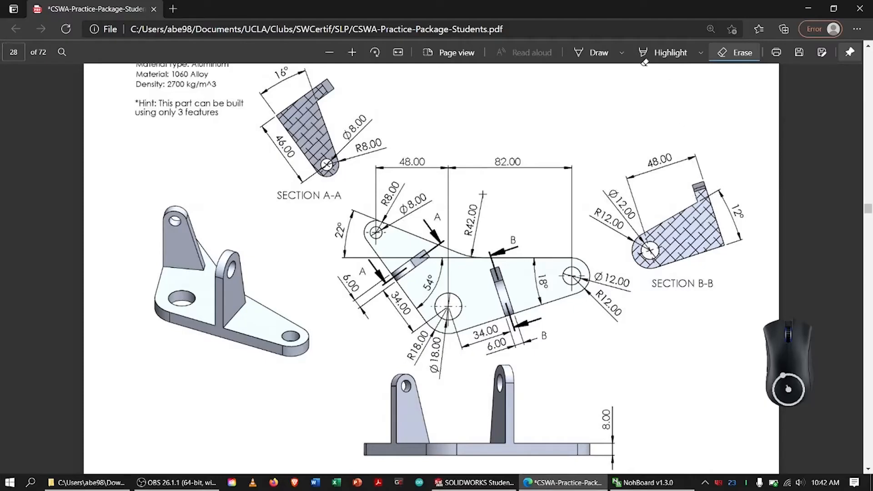
Circle the base plate and both upright tabs on the isometric view in ink, and erase those marks.
click(593, 53)
mouse_move(181, 256)
mouse_down()
mouse_move(173, 273)
mouse_move(321, 310)
mouse_move(177, 307)
mouse_move(196, 239)
mouse_up()
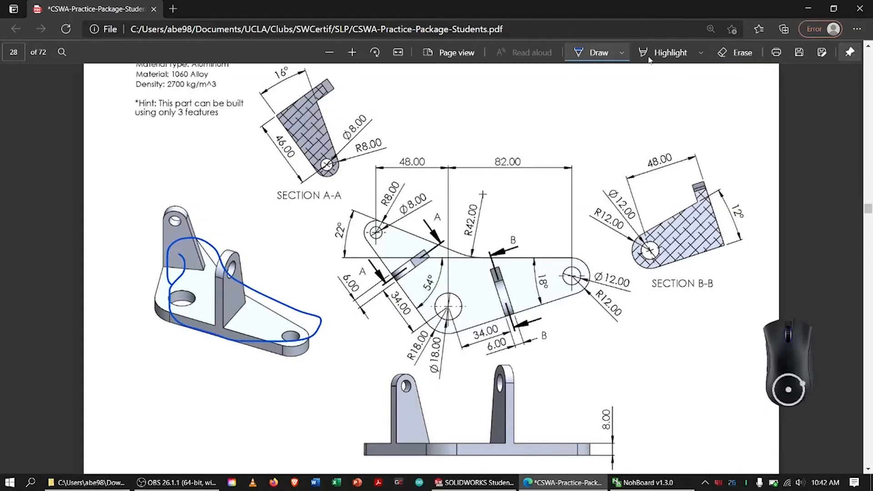
mouse_move(159, 205)
mouse_down()
mouse_move(178, 198)
mouse_move(177, 187)
mouse_up()
mouse_move(216, 245)
mouse_down()
mouse_move(250, 244)
mouse_move(200, 255)
mouse_up()
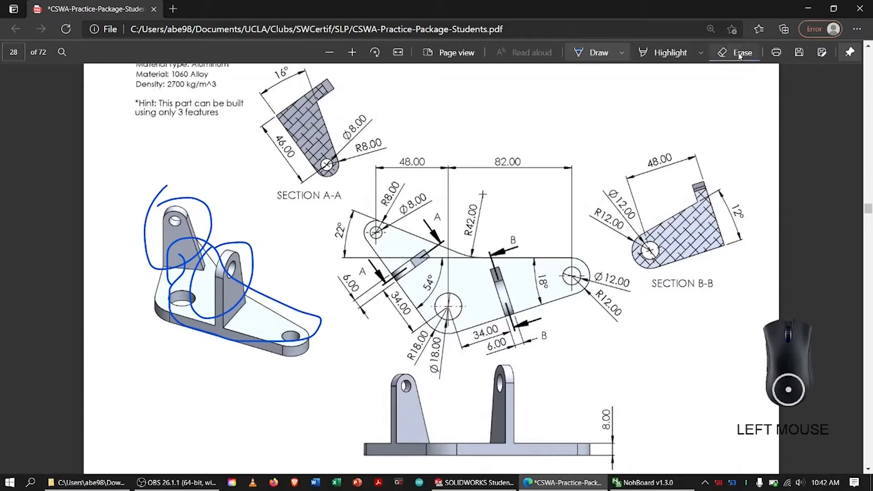
click(737, 52)
drag(189, 175, 190, 191)
drag(191, 265, 318, 243)
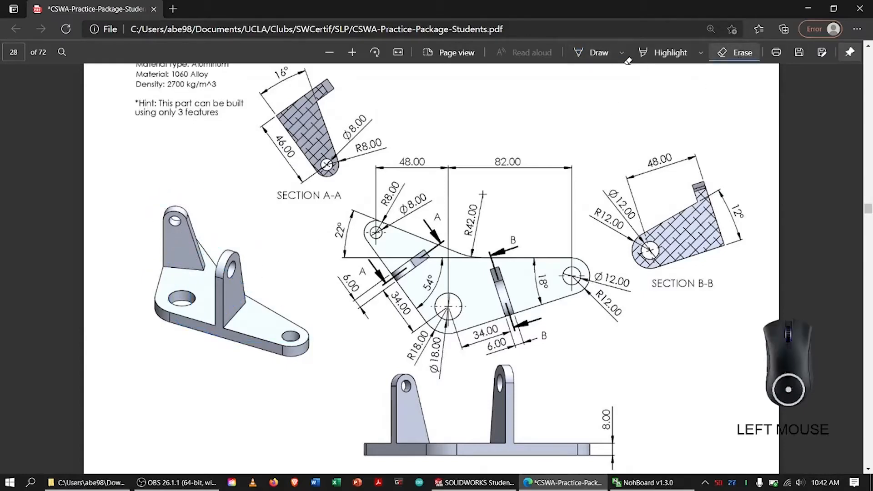
Circle the base plate's profile in the top view in ink, and erase the mark.
click(595, 53)
mouse_move(340, 227)
mouse_down()
mouse_move(353, 212)
mouse_move(491, 301)
mouse_move(434, 195)
mouse_up()
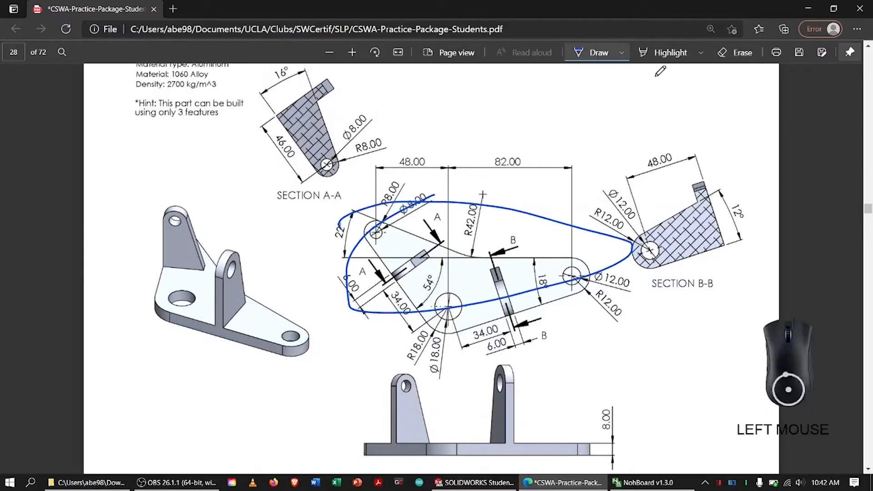
click(726, 54)
drag(523, 212, 512, 122)
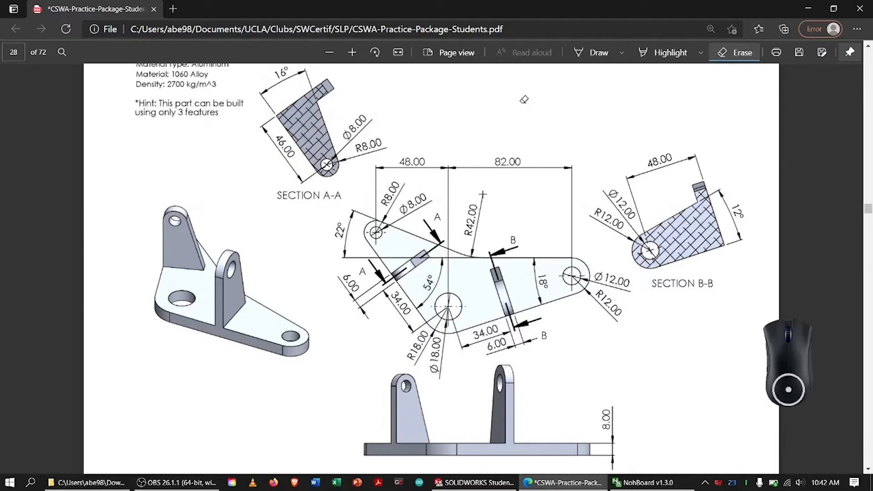
Circle the Ø18.00 hole and trace the base profile in the top view with a curved arrow above it, and erase the ink.
click(587, 53)
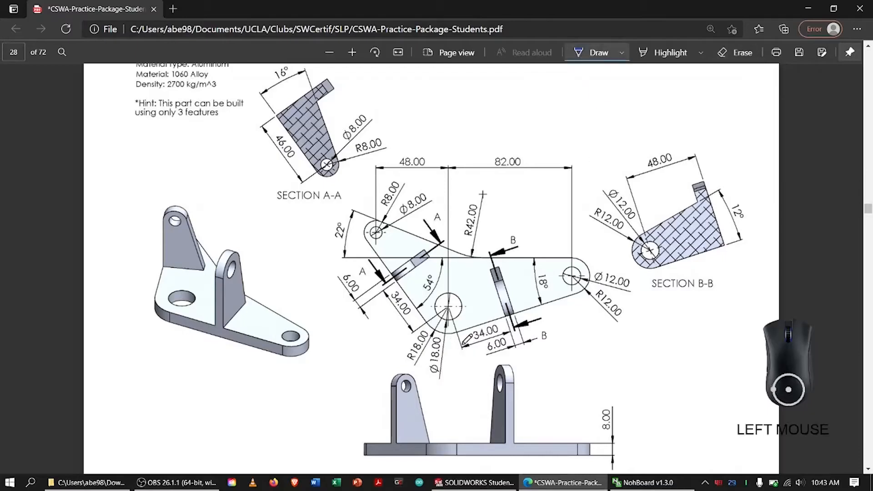
mouse_move(517, 212)
mouse_down()
mouse_move(523, 200)
mouse_move(515, 204)
mouse_up()
drag(517, 191, 525, 206)
mouse_move(432, 298)
mouse_down()
mouse_move(445, 284)
mouse_move(448, 326)
mouse_up()
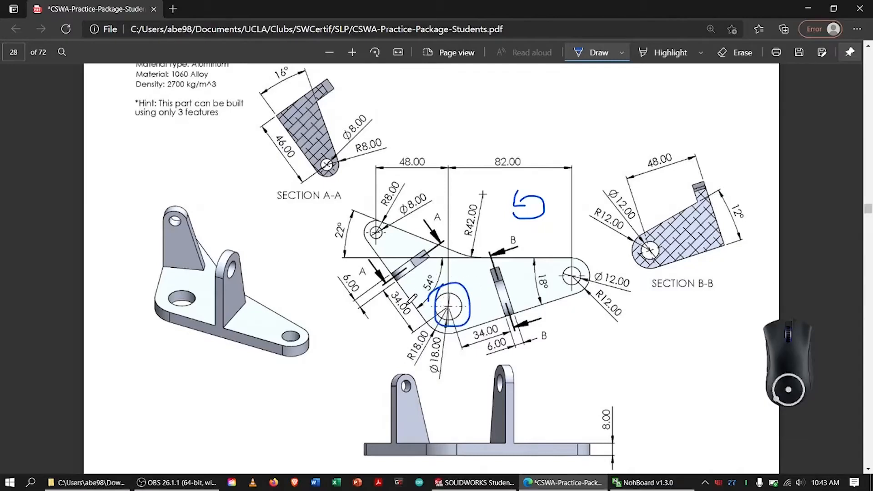
mouse_move(416, 326)
mouse_down()
mouse_move(467, 333)
mouse_move(431, 322)
mouse_move(489, 318)
mouse_move(419, 320)
mouse_move(485, 321)
mouse_move(551, 307)
mouse_move(466, 247)
mouse_move(415, 293)
mouse_move(416, 279)
mouse_up()
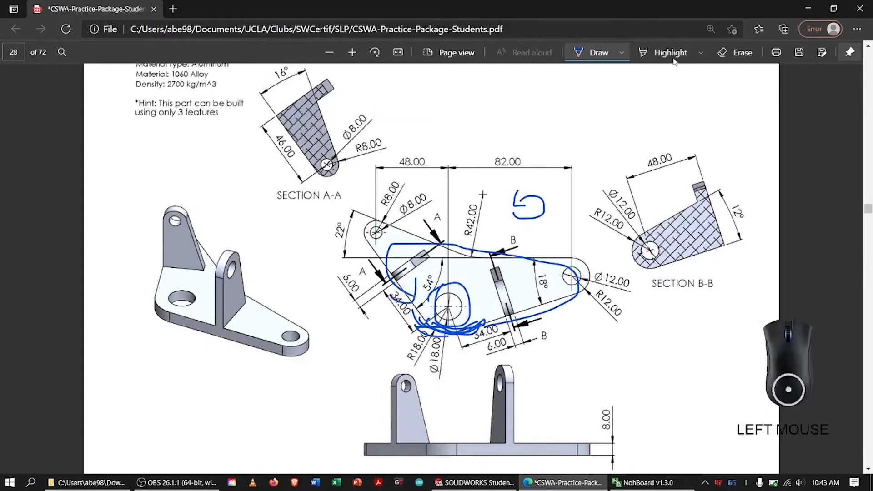
click(726, 53)
mouse_move(461, 233)
mouse_down()
mouse_move(442, 277)
mouse_move(448, 311)
mouse_move(434, 336)
mouse_move(545, 187)
mouse_move(519, 200)
mouse_move(526, 197)
mouse_up()
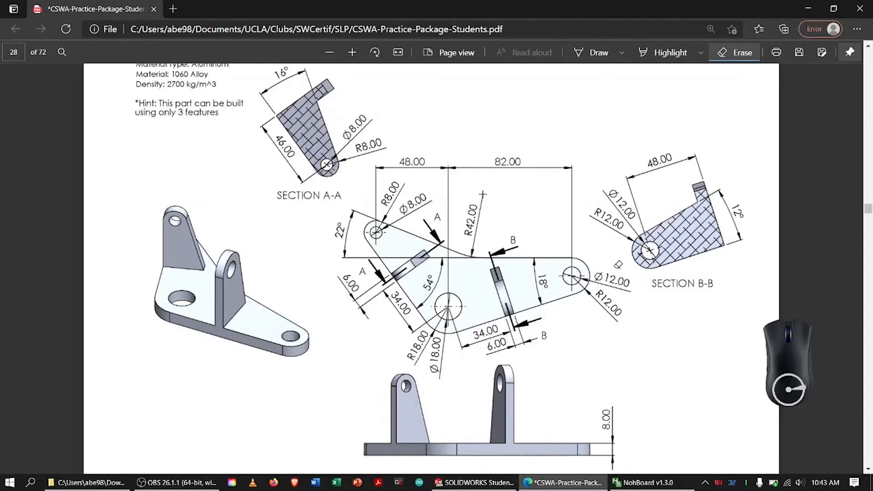
Circle the front view's 8.00 thickness dimension in ink, and erase the mark.
click(587, 56)
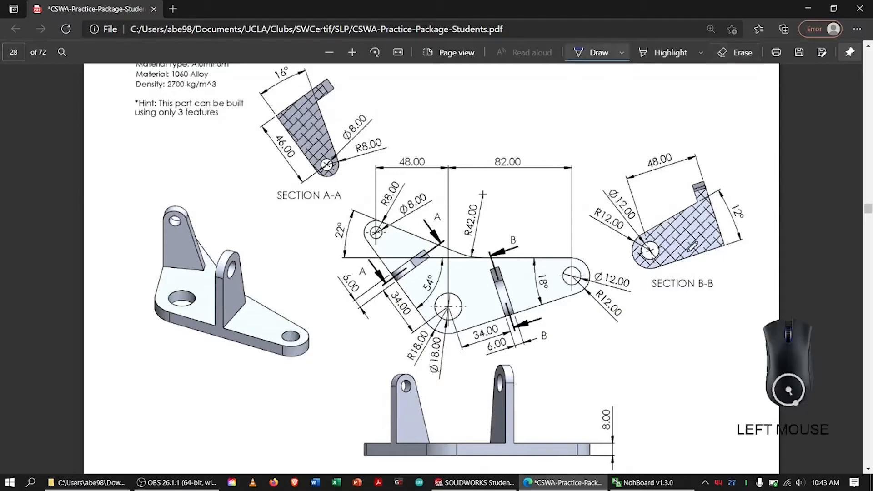
drag(610, 401, 612, 402)
click(732, 53)
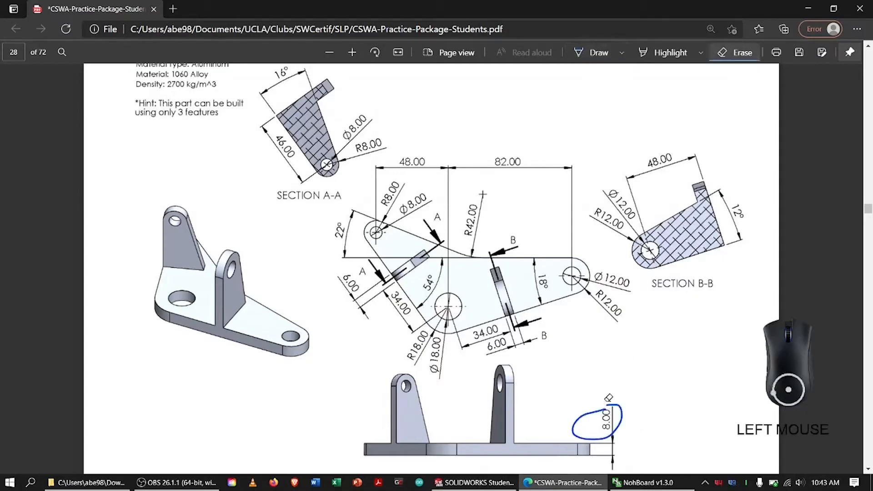
drag(610, 435, 611, 422)
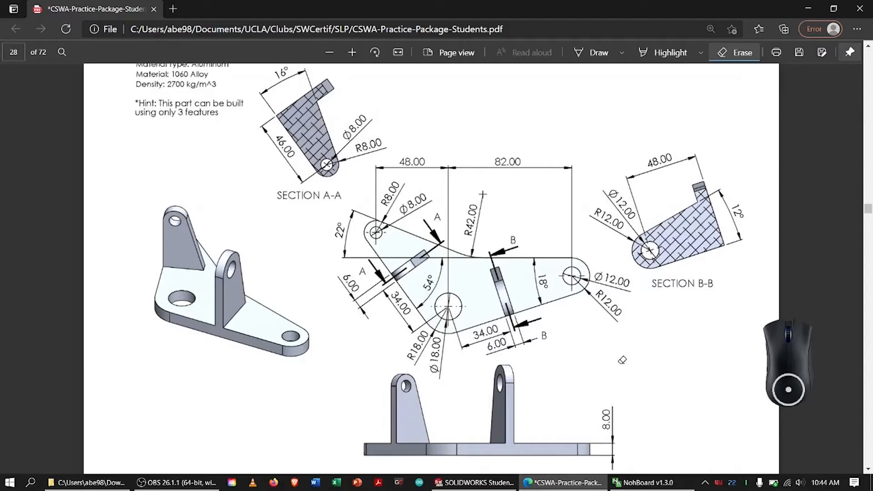
Draw a dashed vertical axis through the isometric view's large hole and ink along the base's front edge.
click(592, 53)
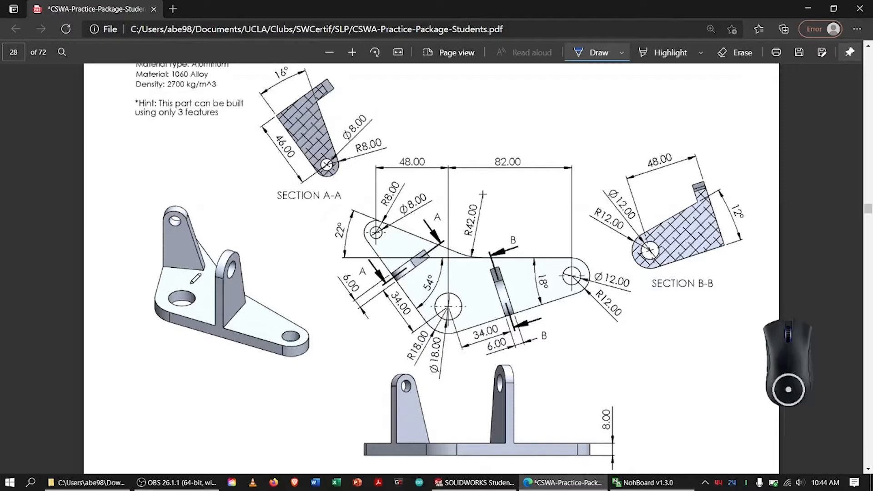
drag(181, 270, 181, 306)
drag(181, 311, 181, 319)
drag(180, 269, 181, 283)
mouse_move(174, 315)
mouse_down()
mouse_move(273, 340)
mouse_move(219, 326)
mouse_up()
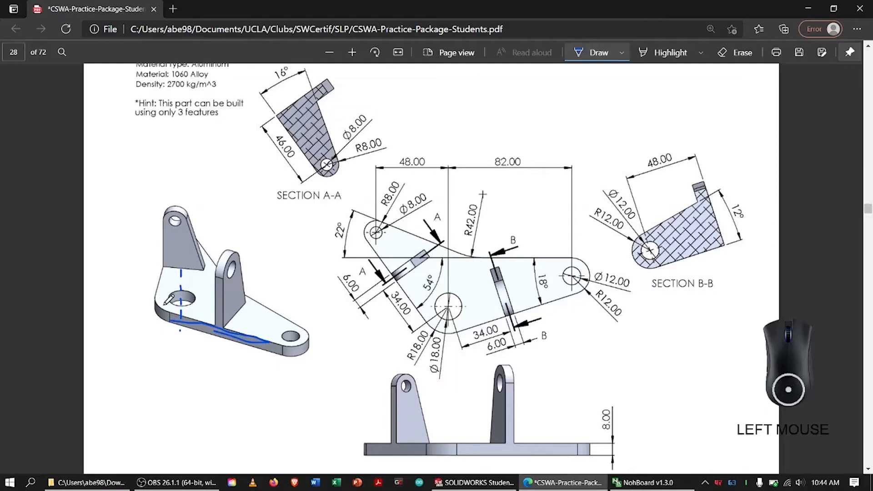
Sketch plane outlines around the large hole on the isometric view, and erase all the ink there.
drag(158, 303, 157, 327)
mouse_move(175, 291)
mouse_down()
mouse_move(211, 278)
mouse_move(210, 303)
mouse_up()
drag(158, 330, 211, 300)
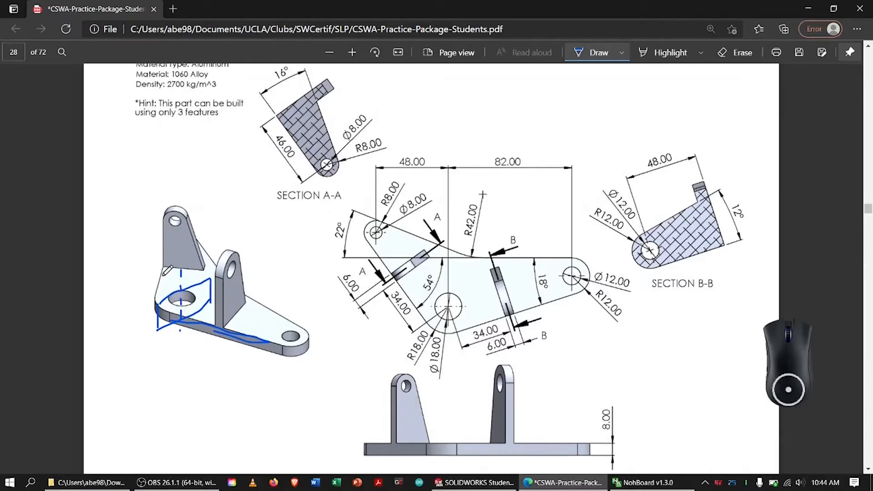
mouse_move(160, 284)
mouse_down()
mouse_move(164, 259)
mouse_move(158, 286)
mouse_move(157, 273)
mouse_move(146, 295)
mouse_move(225, 284)
mouse_move(220, 307)
mouse_up()
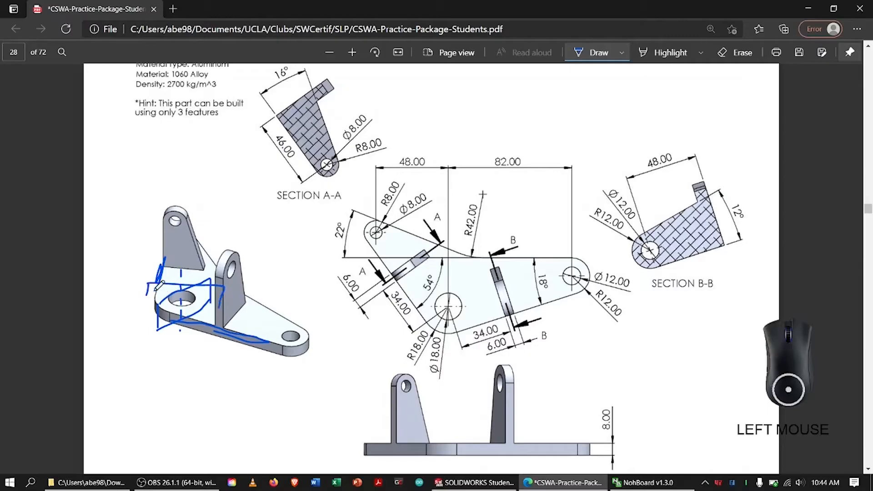
mouse_move(152, 286)
mouse_down()
mouse_move(163, 311)
mouse_move(214, 310)
mouse_move(223, 298)
mouse_up()
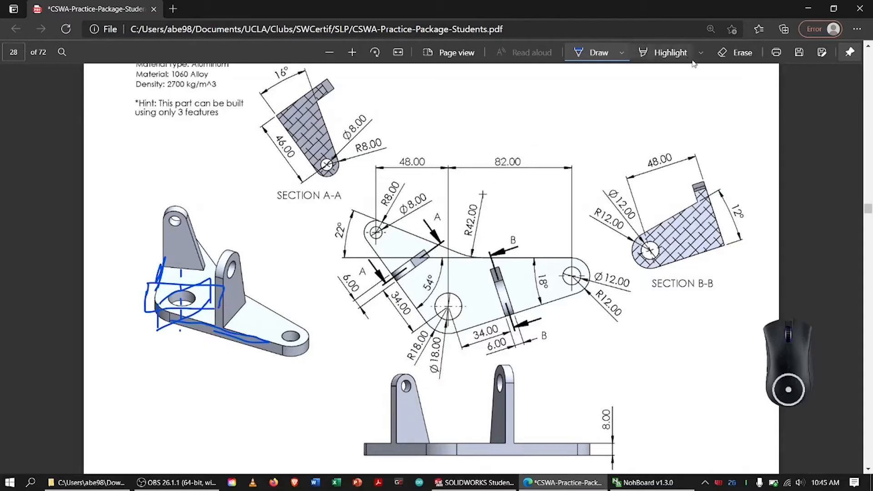
click(737, 52)
mouse_move(222, 250)
mouse_down()
mouse_move(187, 273)
mouse_move(173, 271)
mouse_move(150, 301)
mouse_move(145, 289)
mouse_move(191, 326)
mouse_up()
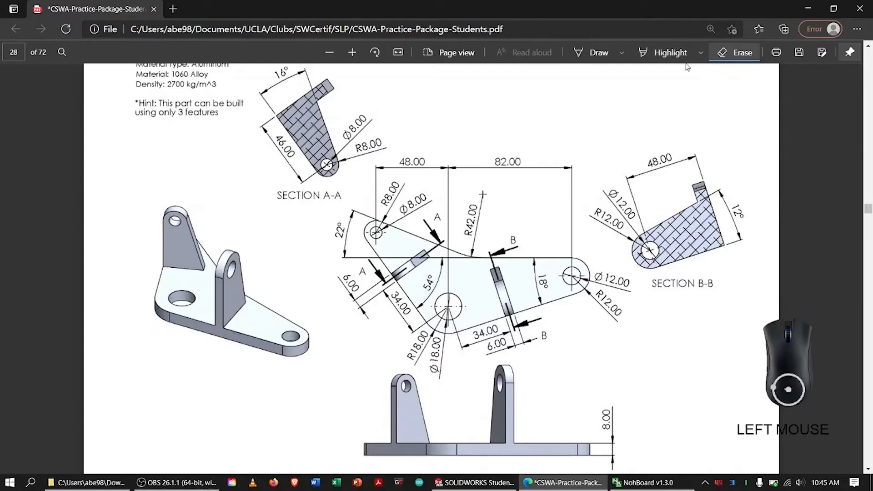
Circle the Section A-A and Section B-B profiles in ink.
click(586, 53)
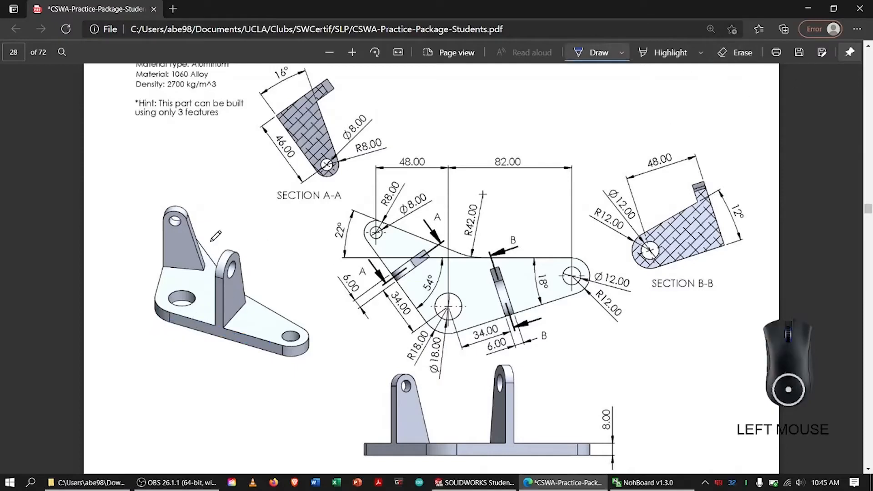
drag(278, 119, 332, 152)
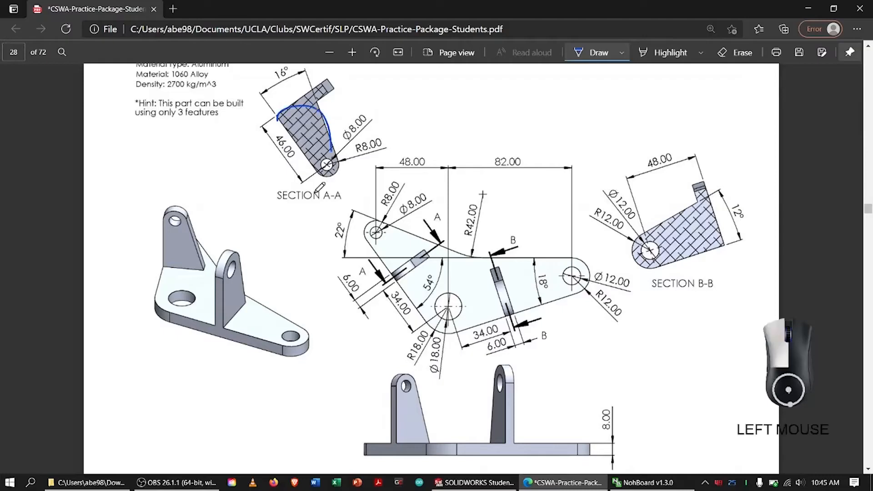
drag(317, 191, 275, 99)
mouse_move(645, 225)
mouse_down()
mouse_move(632, 271)
mouse_move(668, 199)
mouse_up()
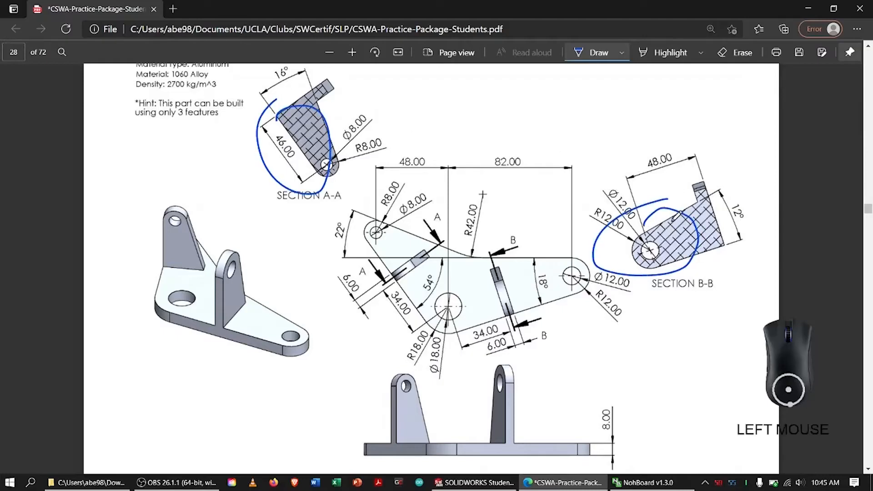
Bracket both rib offsets from the large hole on the isometric view in ink, and circle the two 34.00 dimensions.
click(171, 321)
mouse_move(192, 336)
mouse_down()
mouse_move(215, 340)
mouse_move(215, 332)
mouse_up()
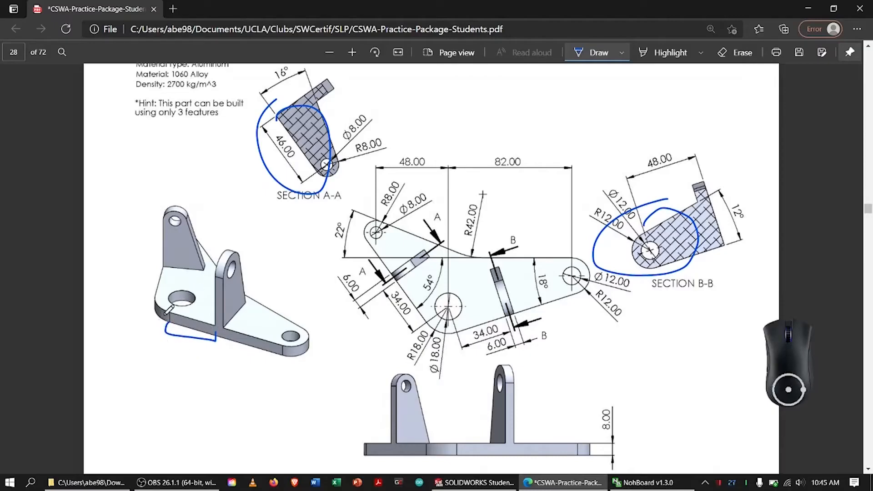
mouse_move(158, 295)
mouse_down()
mouse_move(141, 290)
mouse_move(150, 266)
mouse_move(173, 265)
mouse_up()
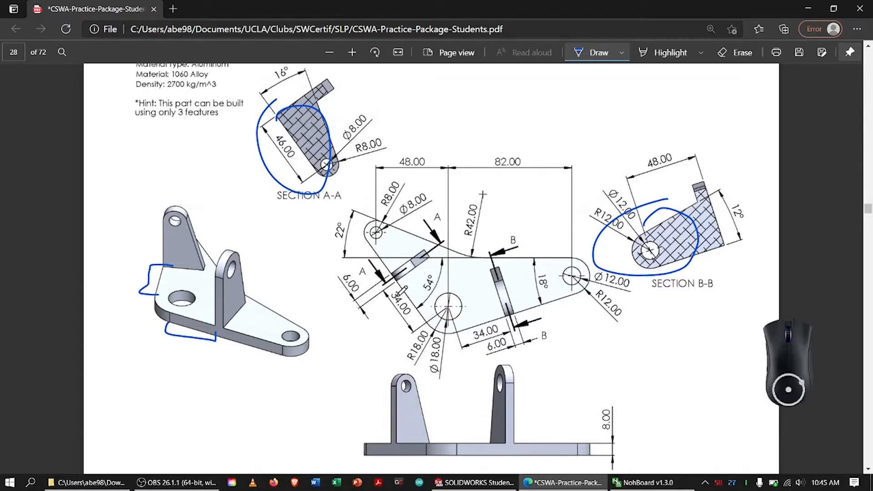
mouse_move(404, 289)
mouse_down()
mouse_move(390, 300)
mouse_move(405, 289)
mouse_up()
drag(471, 324, 470, 328)
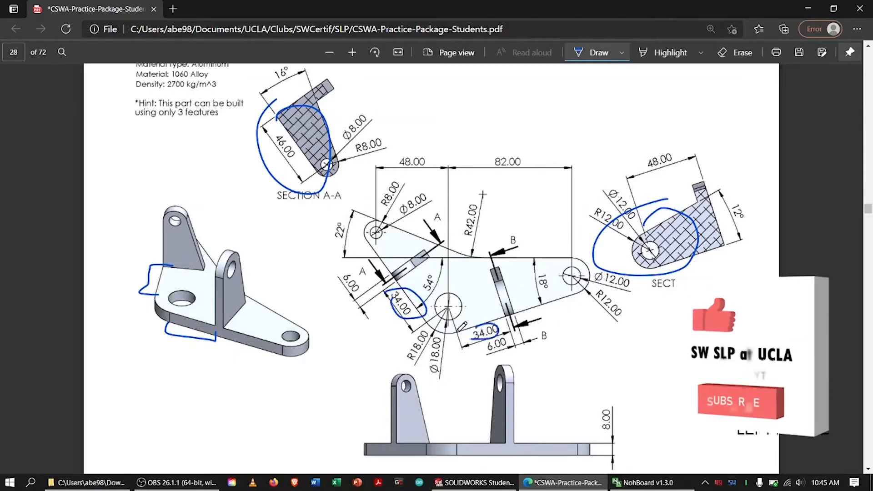
Erase all ink marks from the isometric view, the plan view and both section views.
click(735, 53)
click(426, 307)
click(470, 337)
drag(181, 349, 191, 307)
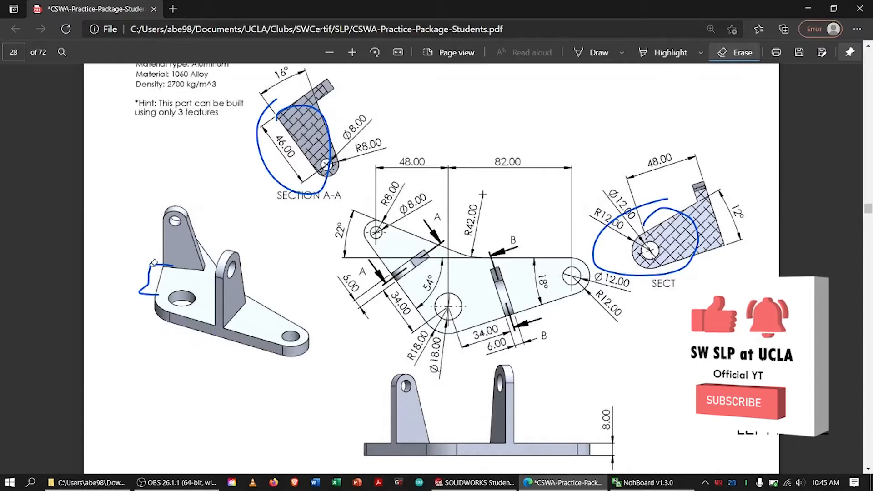
drag(141, 275, 158, 278)
drag(321, 184, 617, 225)
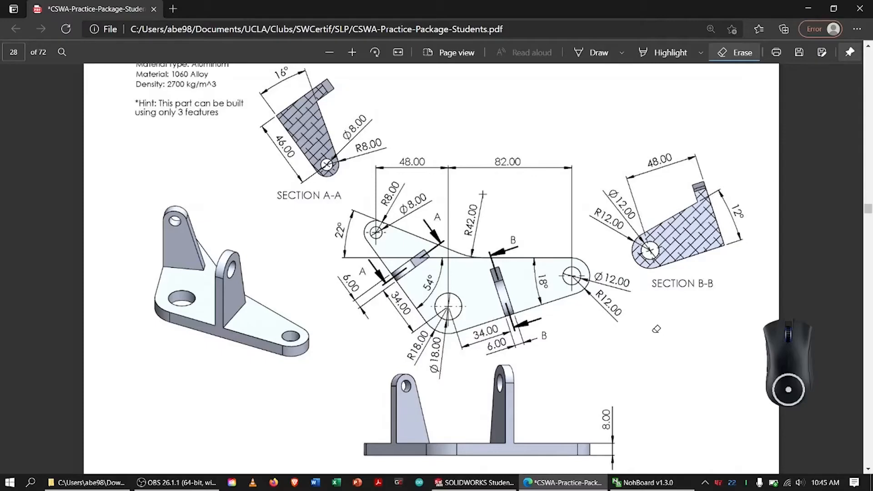
Switch to SOLIDWORKS, create a new part document and set its unit system to MMGS.
click(475, 482)
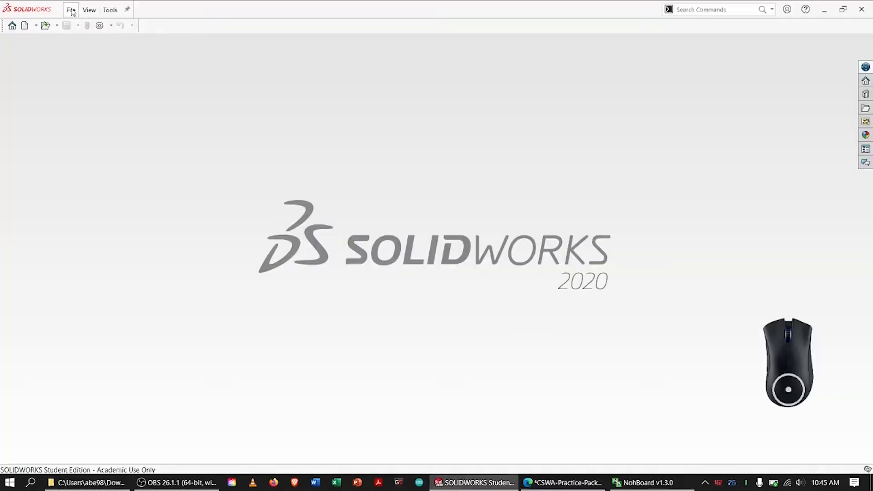
click(71, 11)
click(86, 25)
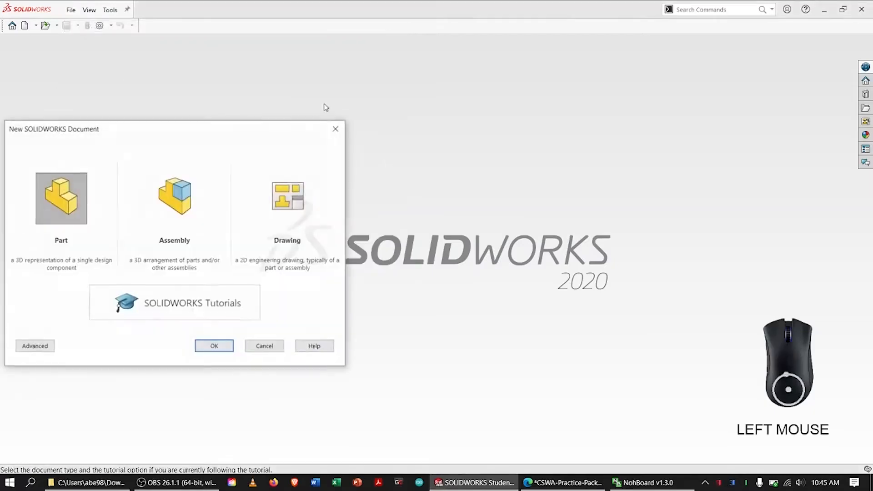
double_click(65, 201)
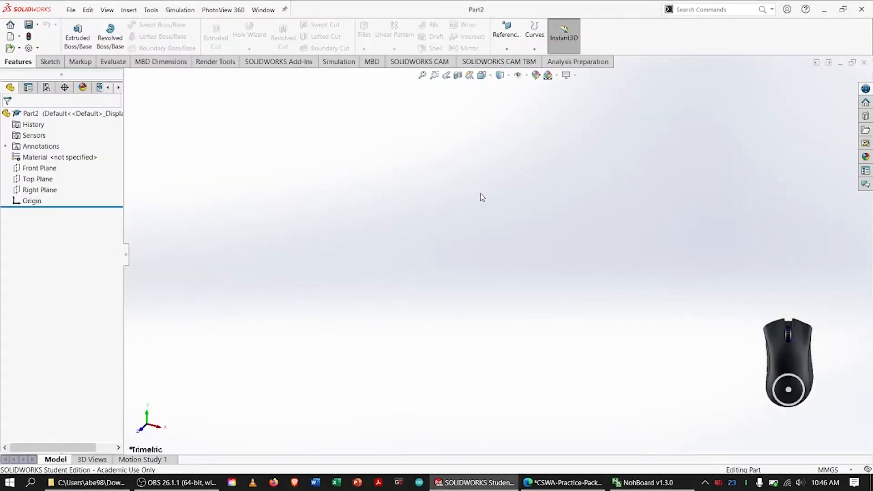
click(834, 469)
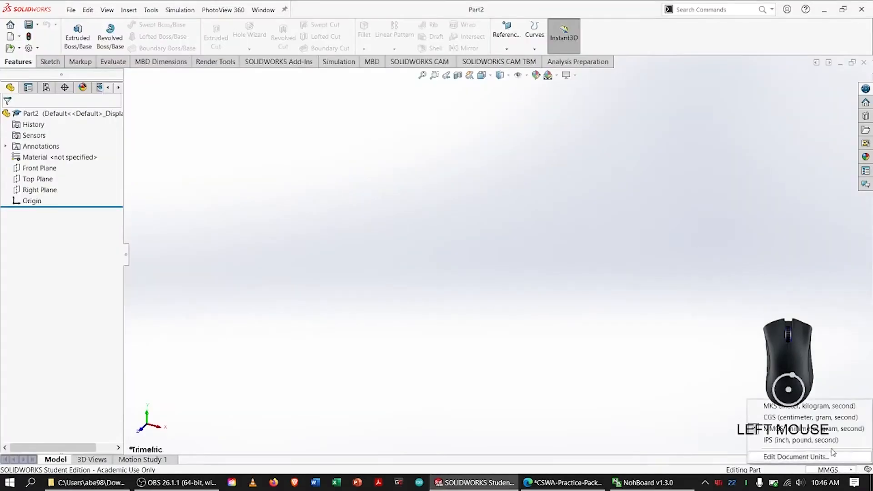
click(808, 437)
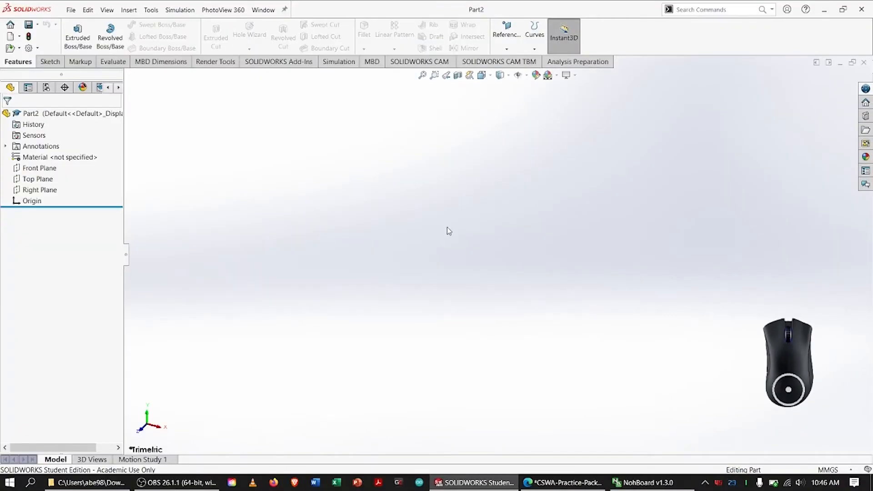
Open the part's material editor, search for 1060 alloy and select 1060 Alloy under Aluminium Alloys.
right_click(26, 159)
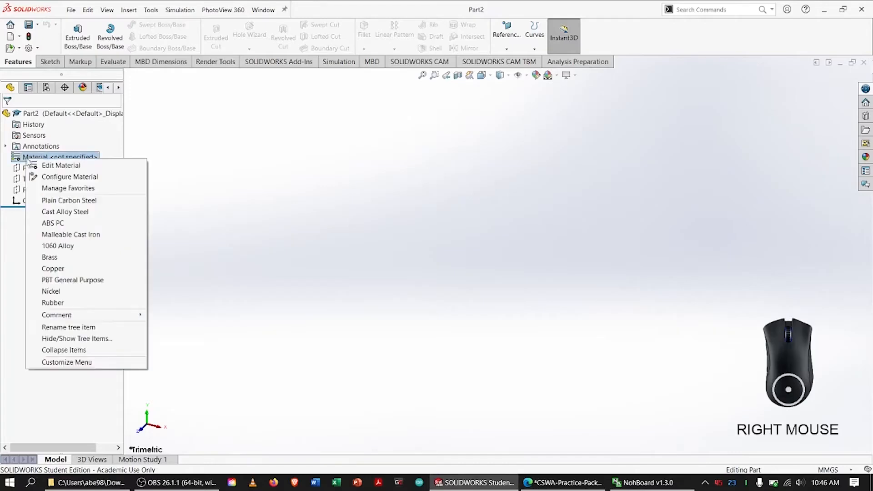
click(53, 166)
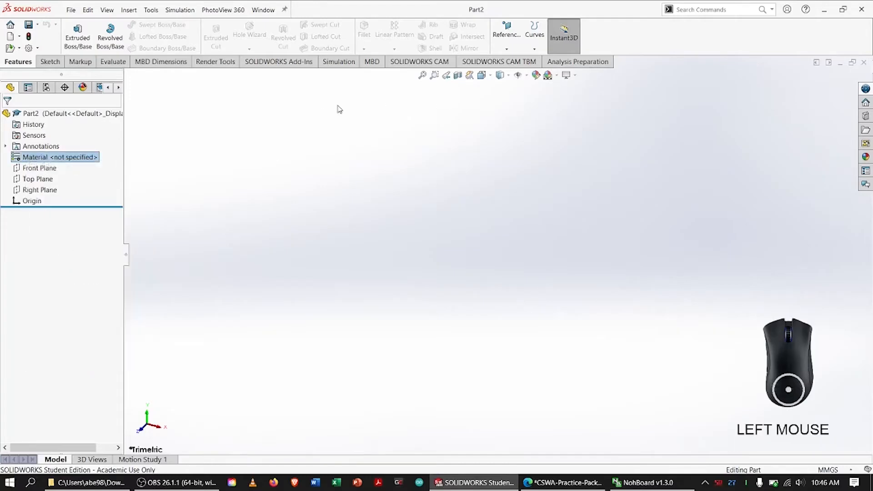
click(325, 86)
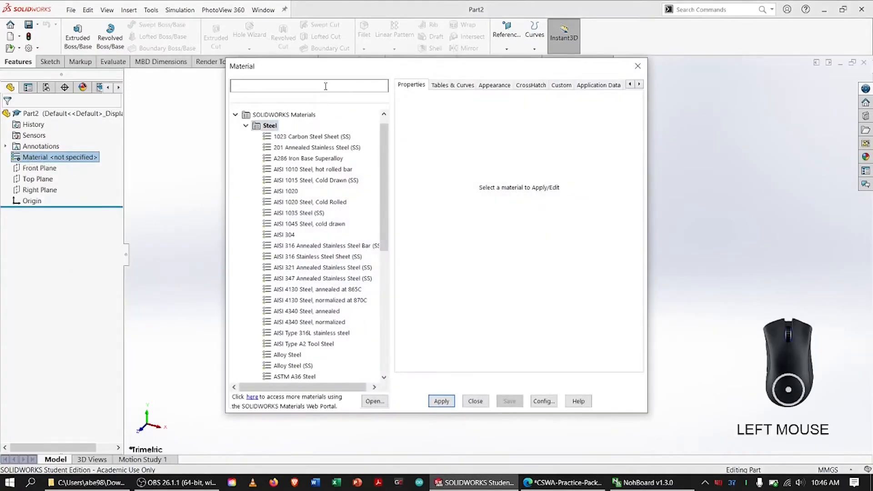
text(1060 all)
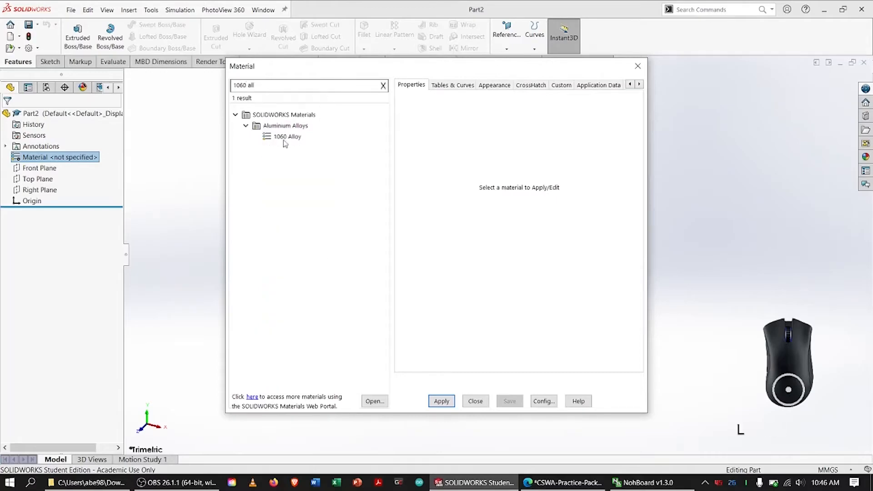
click(284, 138)
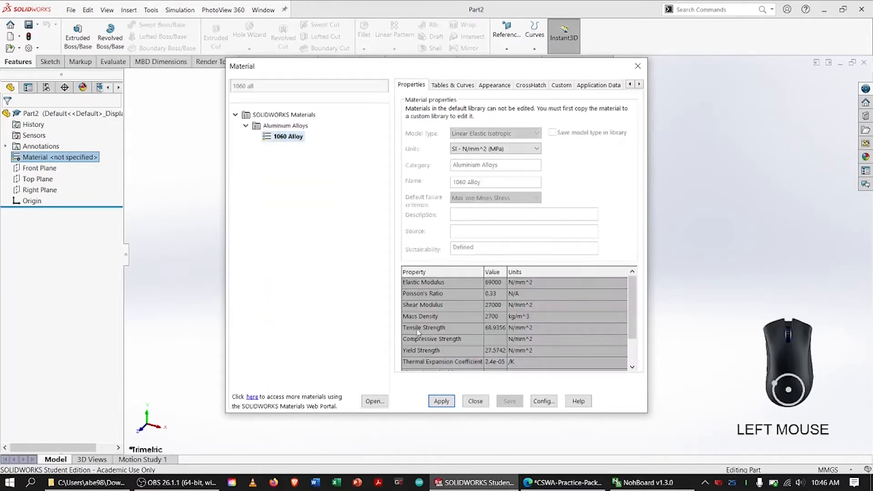
Switch to the PDF problem sheet, circle the specified density in ink, and erase the mark.
click(563, 483)
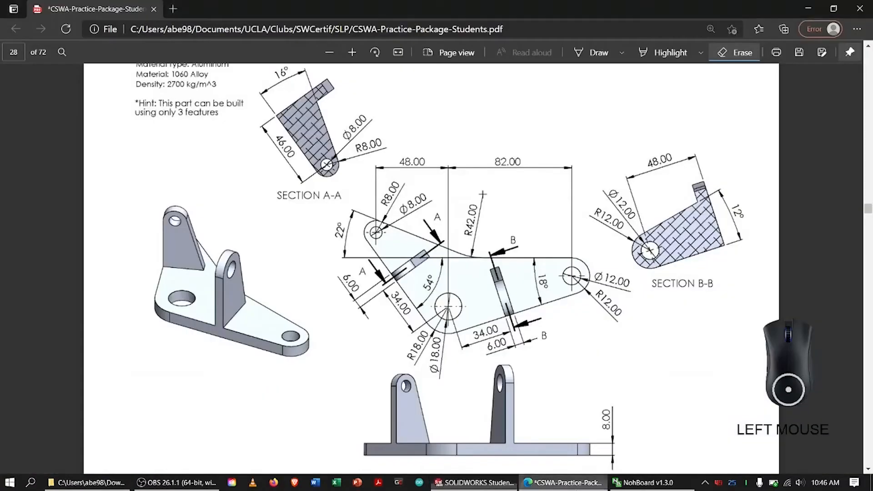
click(596, 53)
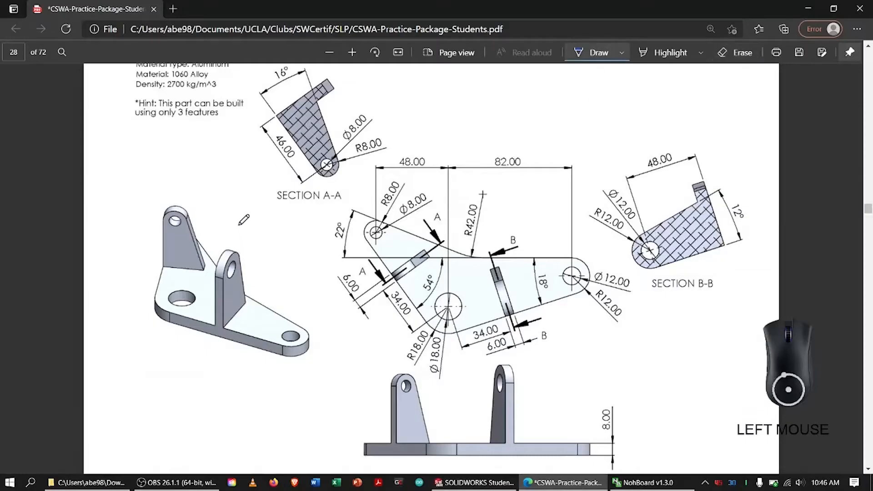
scroll(239, 224, up, 5)
mouse_move(167, 299)
mouse_down()
mouse_move(207, 300)
mouse_move(168, 300)
mouse_up()
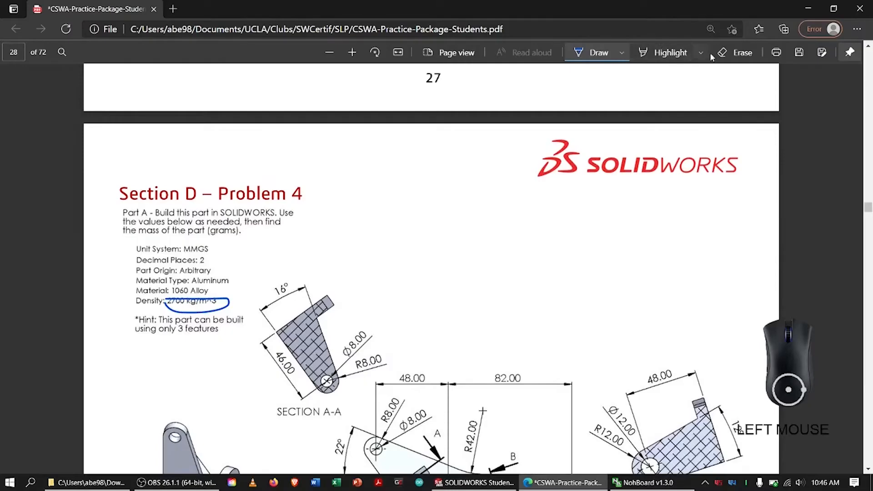
click(729, 54)
drag(220, 265, 223, 301)
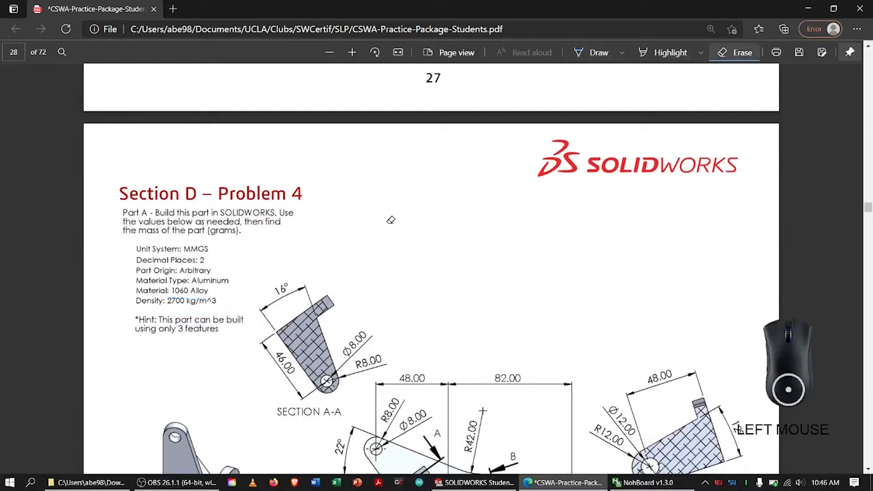
Return to SOLIDWORKS, apply the selected 1060 Alloy to the part and close the material editor.
key(alt+Tab)
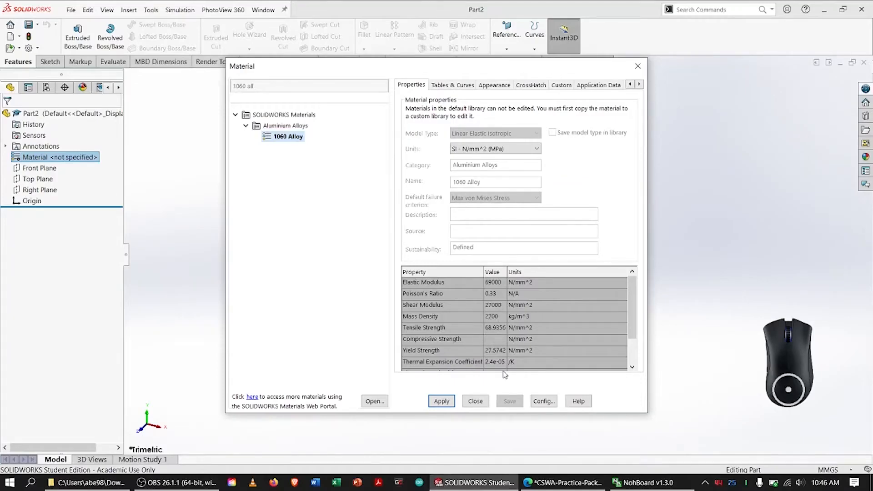
click(441, 401)
click(476, 401)
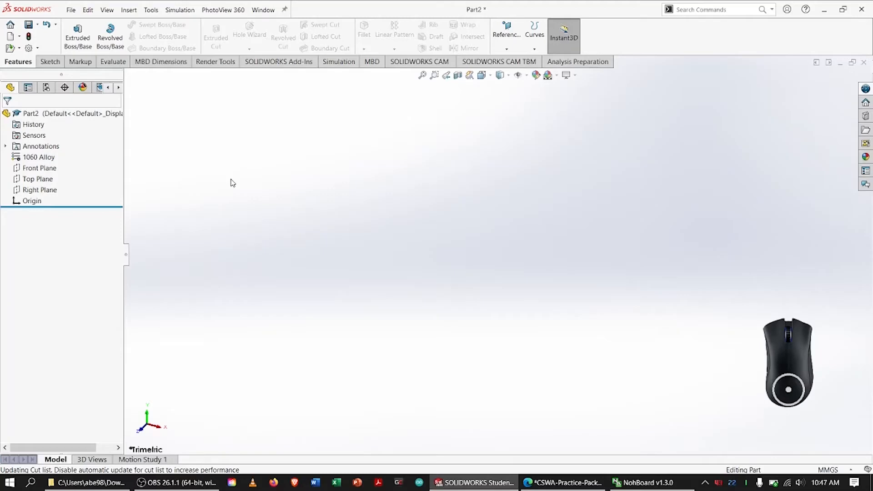
Switch to the PDF drawing and circle the base of the isometric view in ink.
click(564, 483)
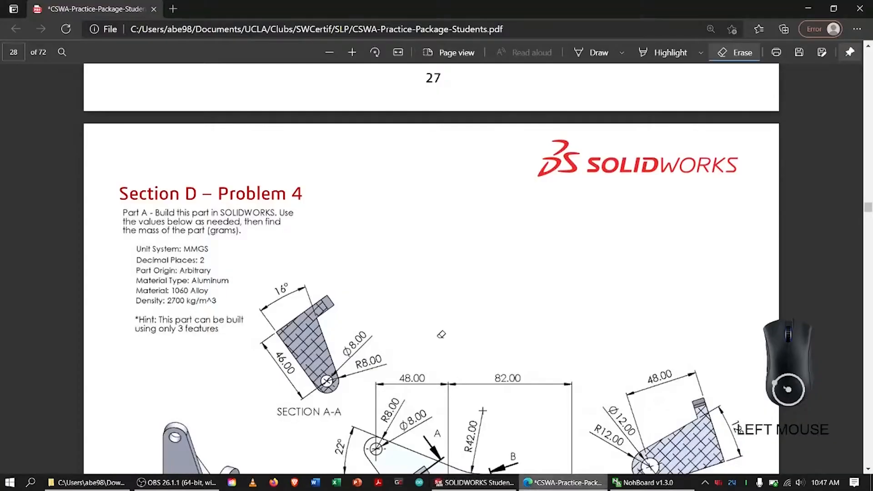
scroll(440, 235, down, 2)
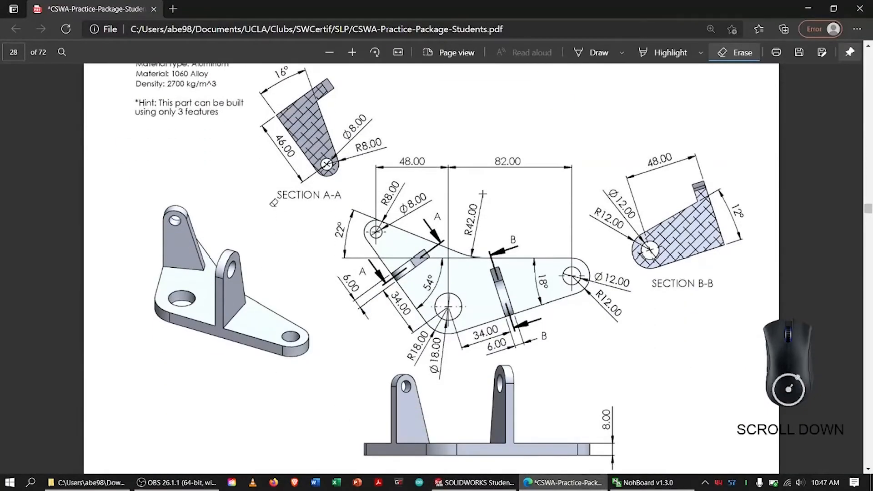
click(596, 53)
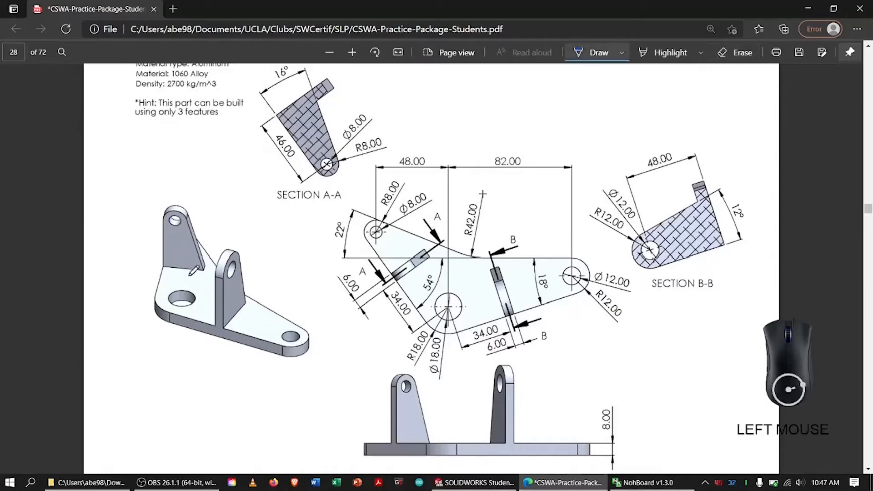
mouse_move(148, 270)
mouse_down()
mouse_move(351, 389)
mouse_move(202, 212)
mouse_move(164, 272)
mouse_up()
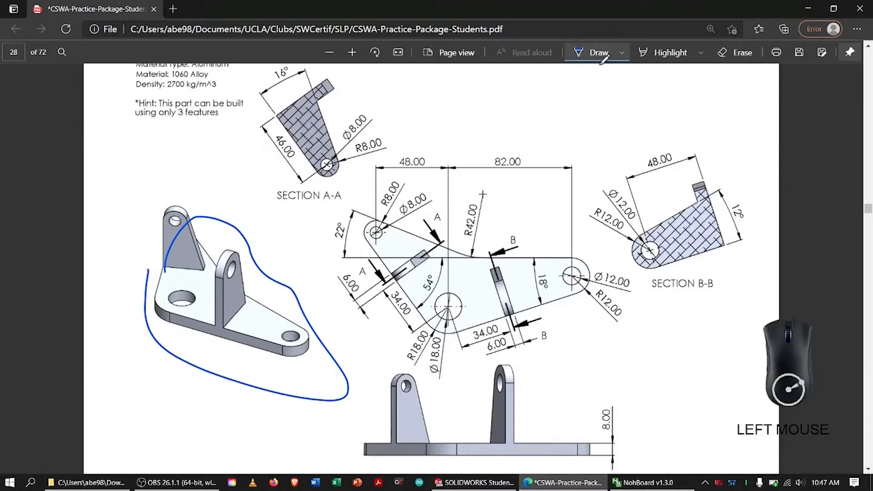
Return to SOLIDWORKS and start a sketch on the Top Plane.
key(alt+Tab)
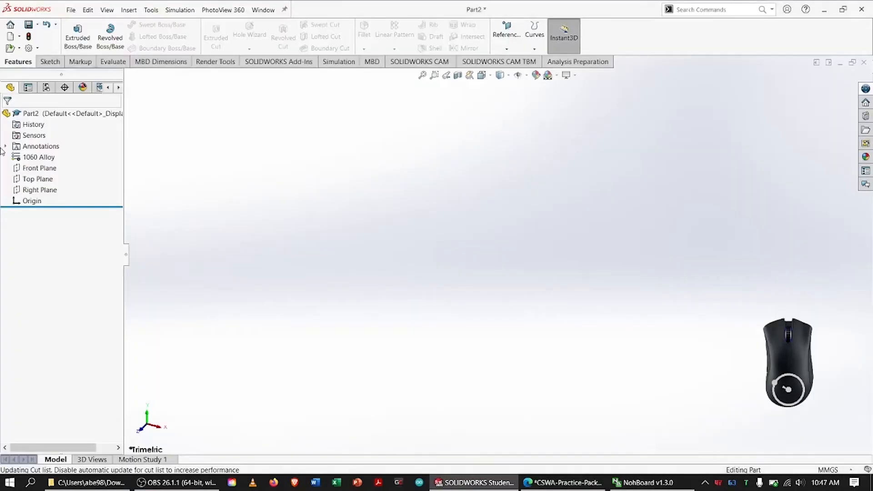
right_click(27, 181)
click(52, 167)
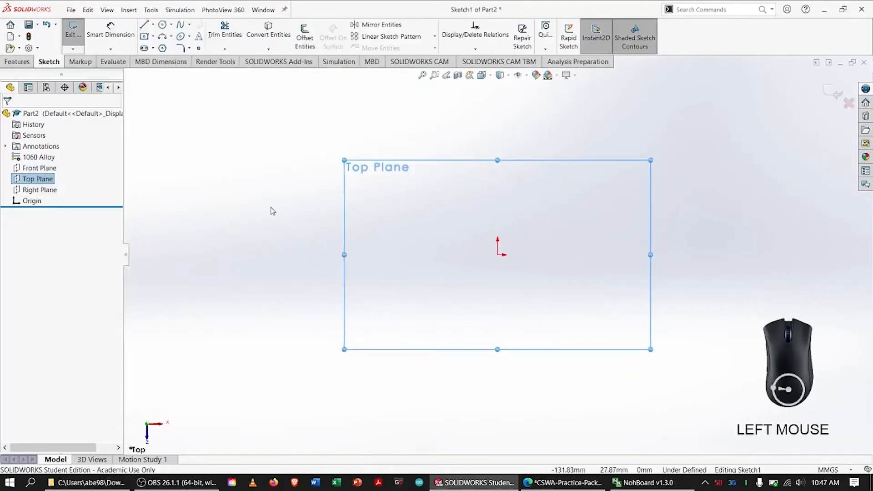
click(271, 187)
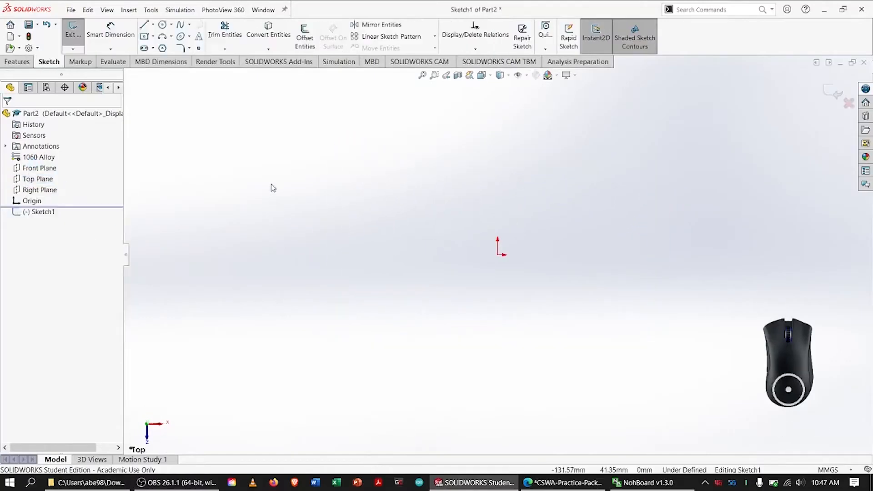
In the PDF drawing, ink around the plan view's large hole and its centre, and mark the Ø18.00 and R18.00 dimensions.
click(564, 482)
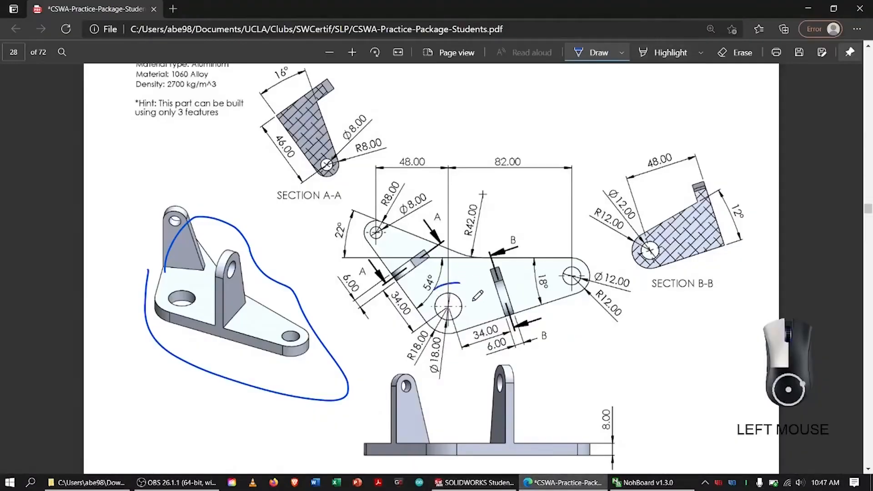
mouse_move(425, 297)
mouse_down()
mouse_move(457, 283)
mouse_move(446, 297)
mouse_move(460, 305)
mouse_move(436, 308)
mouse_up()
mouse_move(439, 350)
mouse_down()
mouse_move(432, 339)
mouse_move(438, 345)
mouse_up()
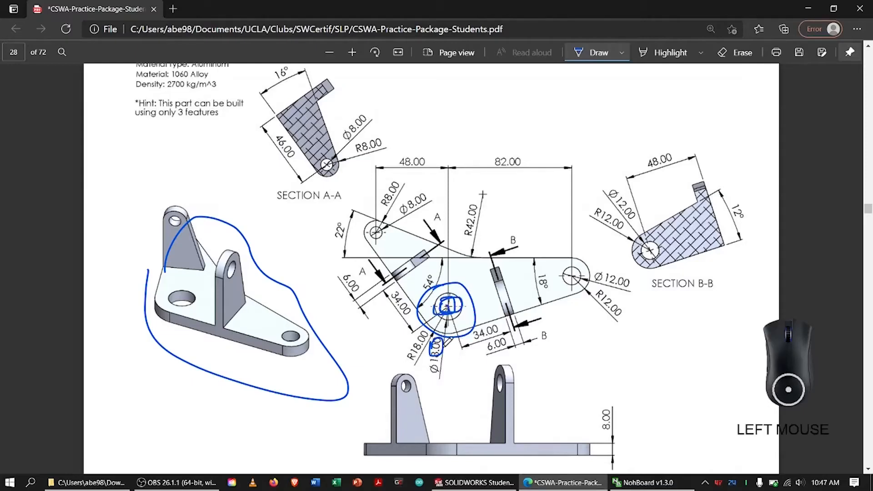
mouse_move(403, 352)
mouse_down()
mouse_move(423, 334)
mouse_move(407, 351)
mouse_up()
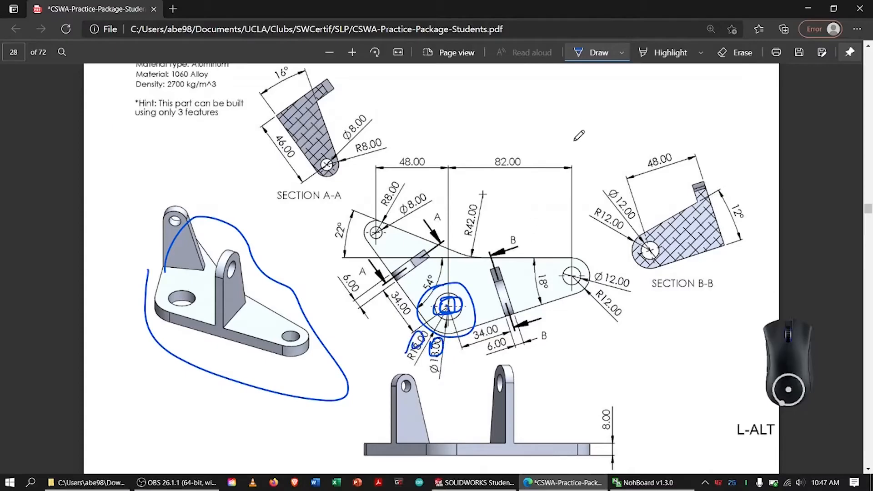
In the SOLIDWORKS sketch, draw two concentric circles centred on the origin with radii of about 30 mm and 75 mm.
key(alt+Tab)
click(164, 27)
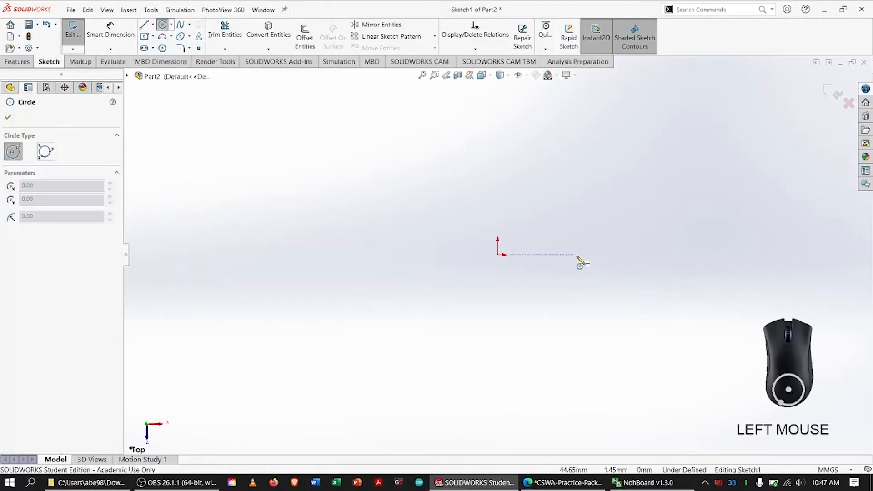
drag(497, 254, 550, 278)
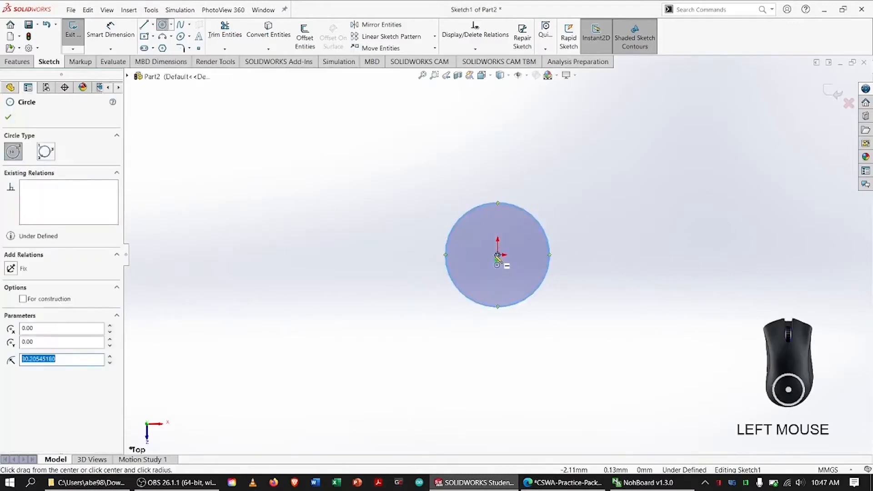
drag(497, 255, 623, 287)
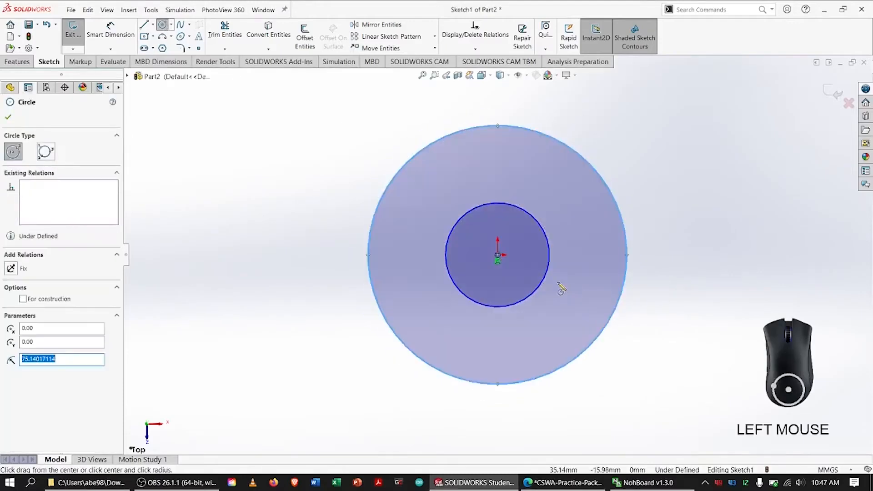
key(Escape)
Dimension the inner circle's diameter at 18 mm and the outer circle's diameter at 36 mm.
right_drag(280, 238, 279, 210)
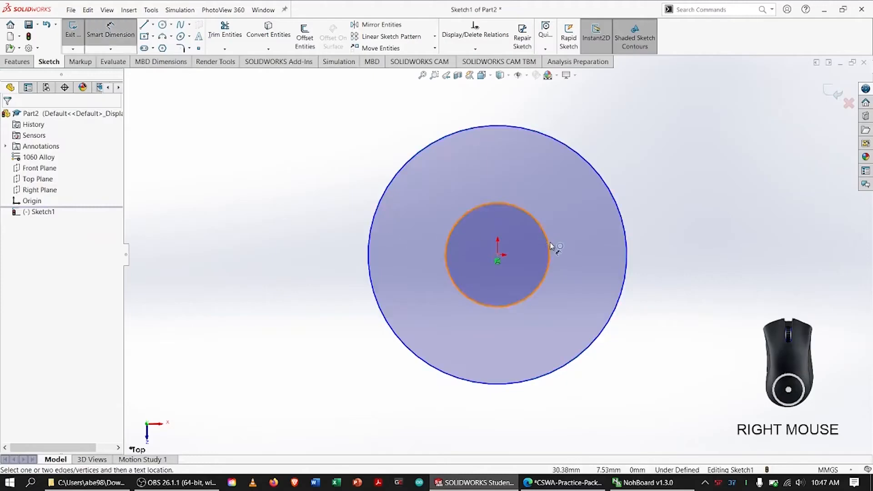
click(549, 246)
click(591, 243)
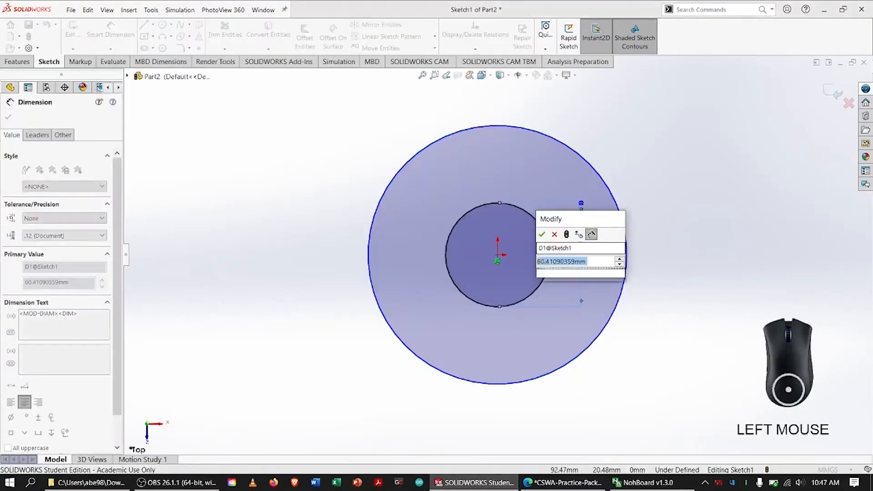
text(18)
key(Return)
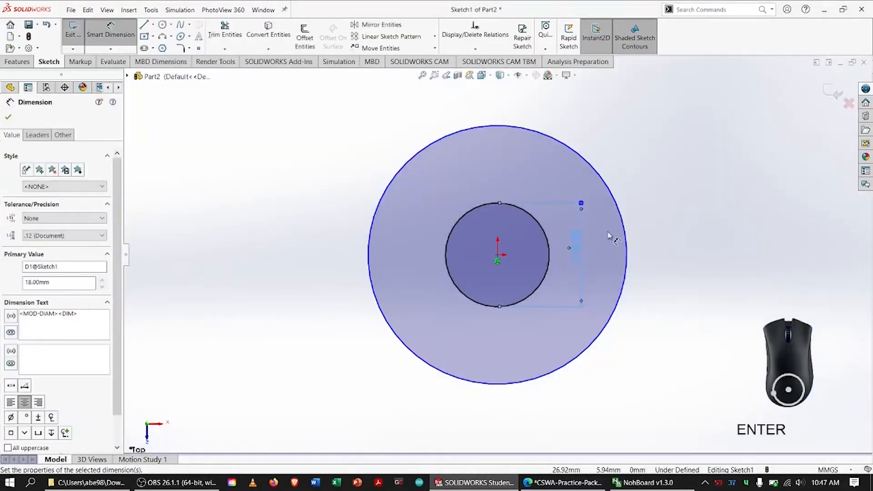
click(627, 243)
click(667, 249)
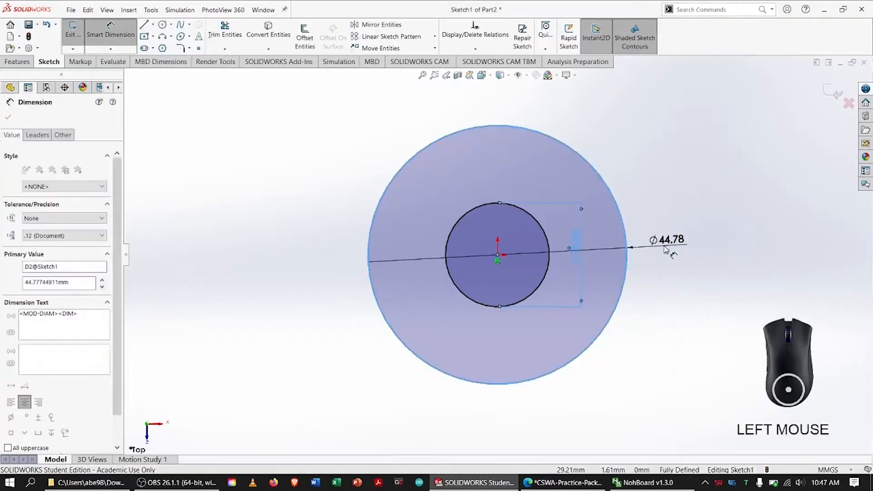
text(36)
key(Return)
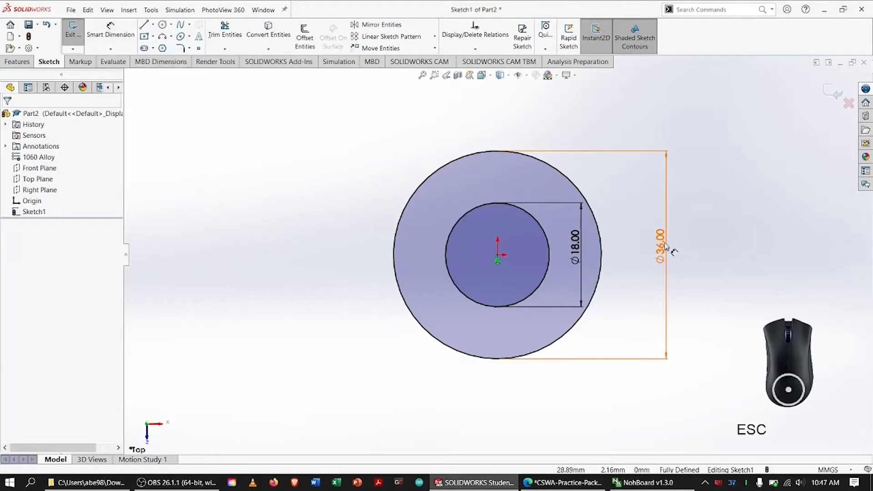
Display the outer circle's 36 mm diameter dimension as a radius.
double_click(660, 244)
key(Return)
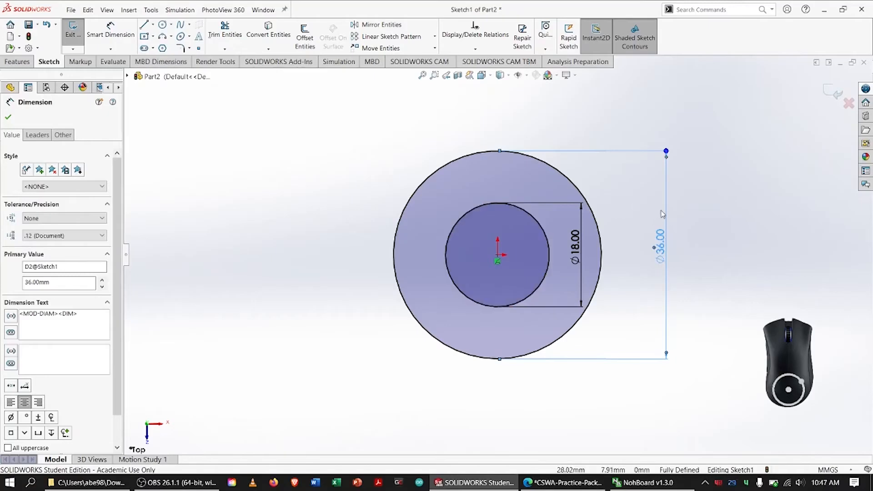
click(33, 134)
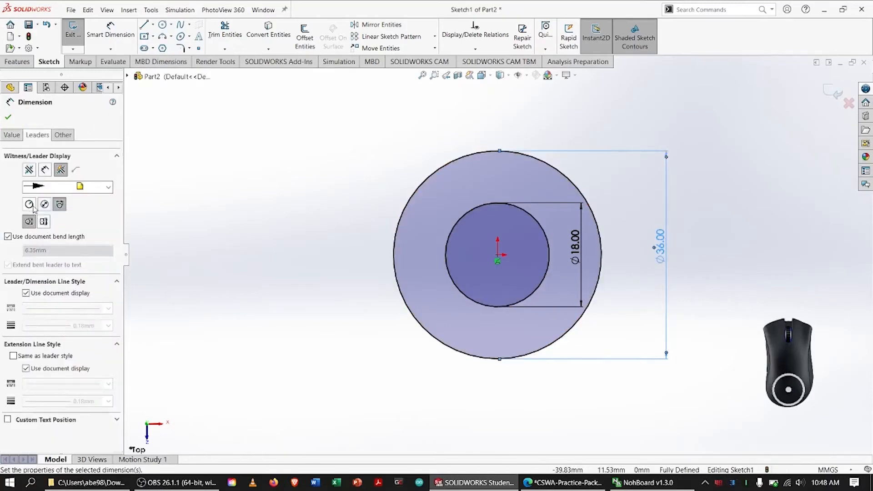
click(29, 204)
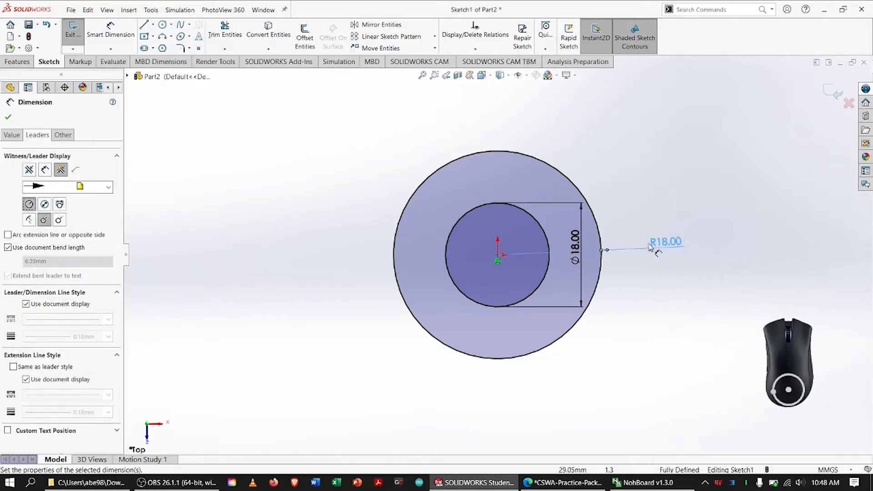
click(8, 118)
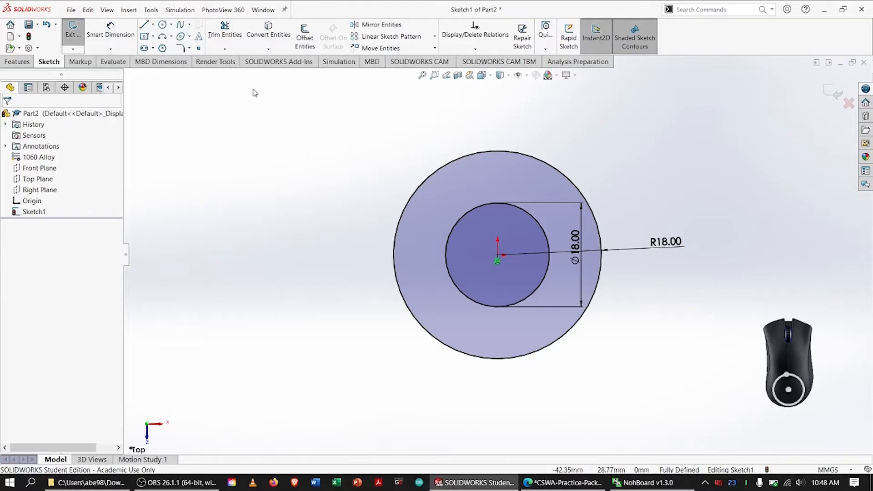
Switch to the PDF drawing, trace the plan view's lower sloping edge in ink, and return to SOLIDWORKS.
key(alt+Tab)
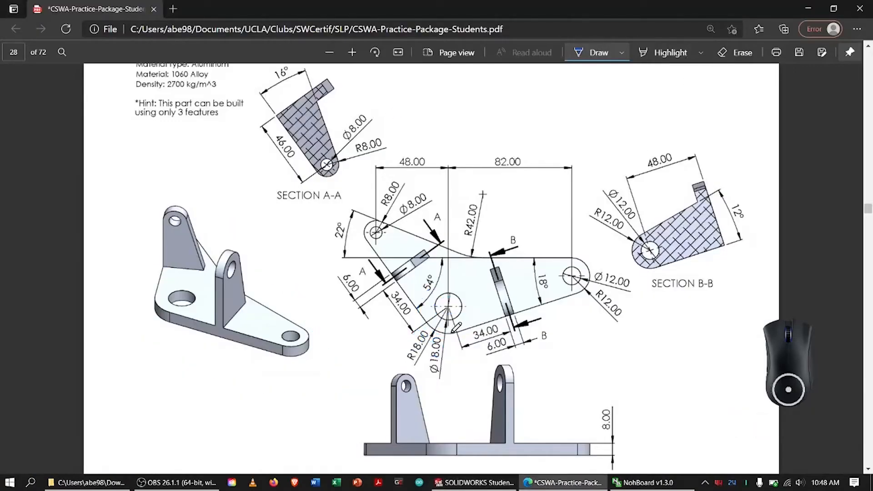
drag(453, 331, 574, 293)
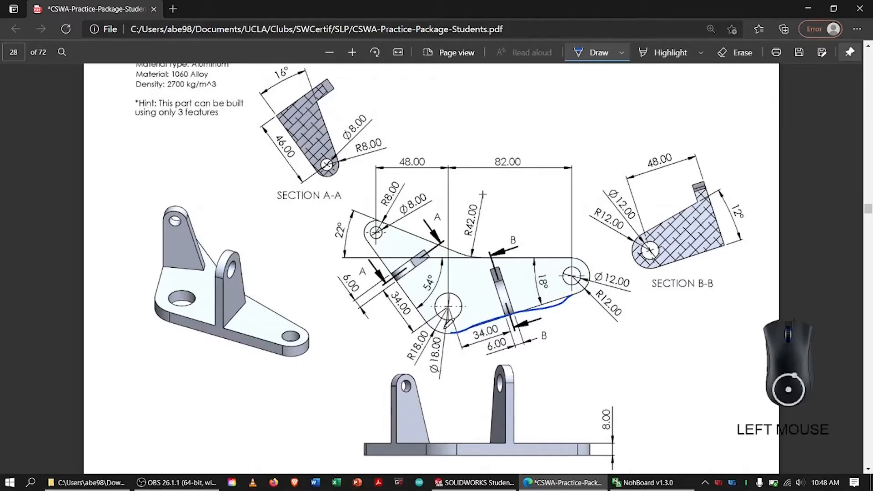
key(alt+Tab)
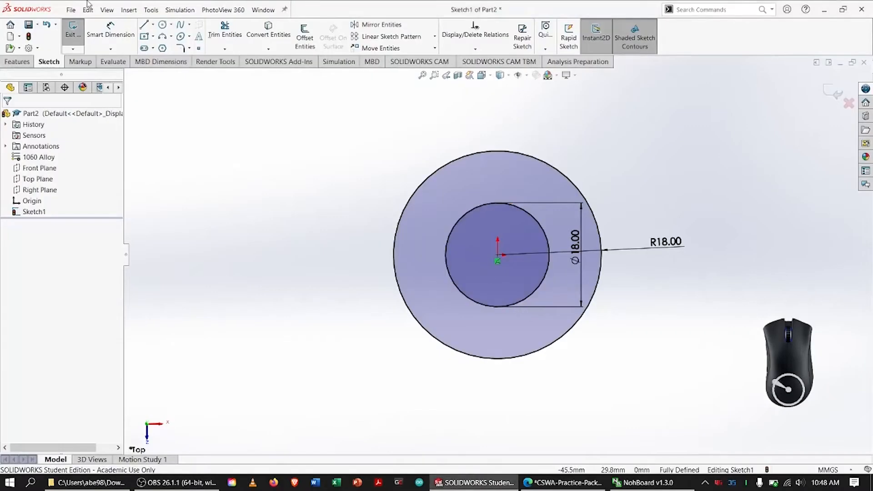
Sketch a line about 56 mm long from the lower right of the outer circle, sloping up to the right.
click(146, 28)
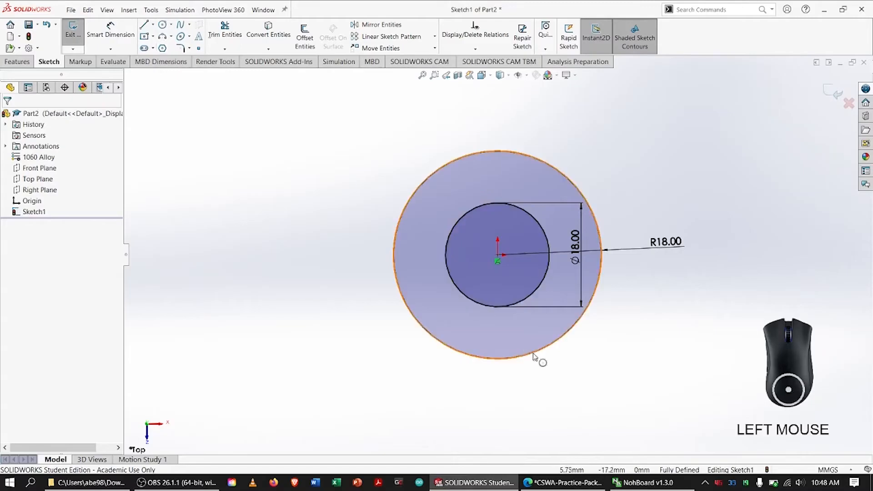
click(144, 25)
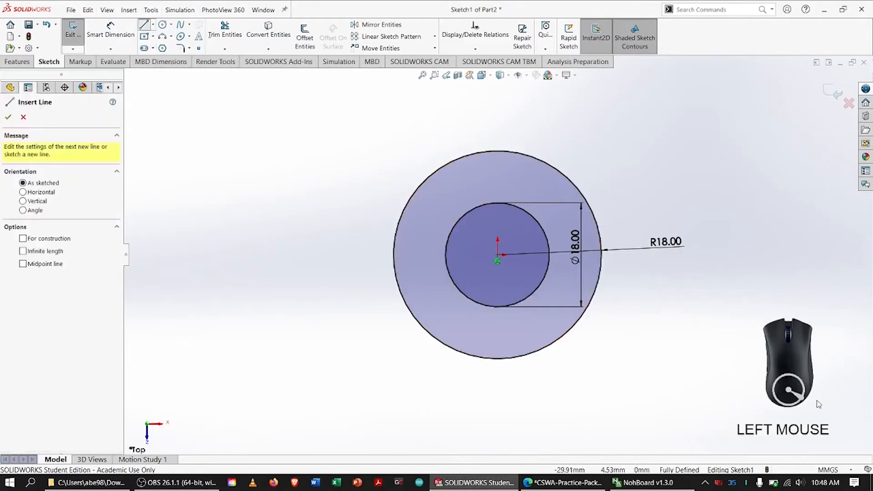
click(543, 352)
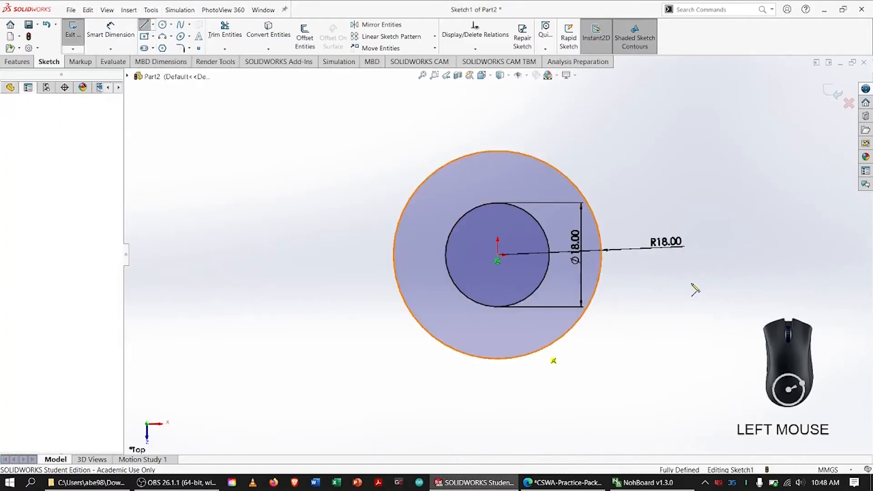
click(810, 163)
key(Escape)
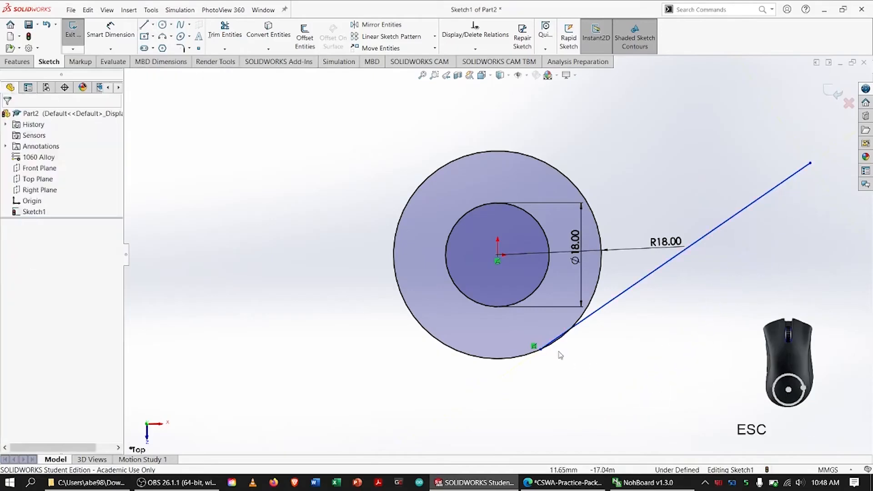
Make the line tangent to the outer circle and move its free end to about X 74, Y 17 mm.
click(586, 321)
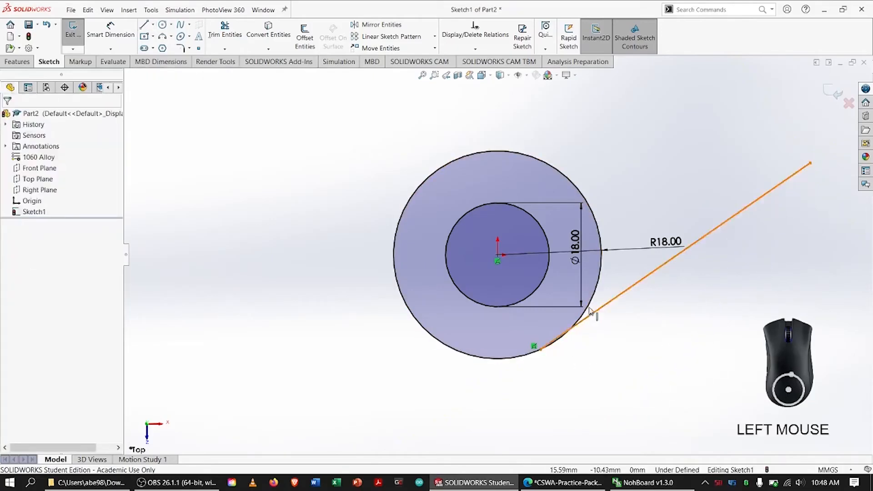
shift+click(590, 306)
click(11, 277)
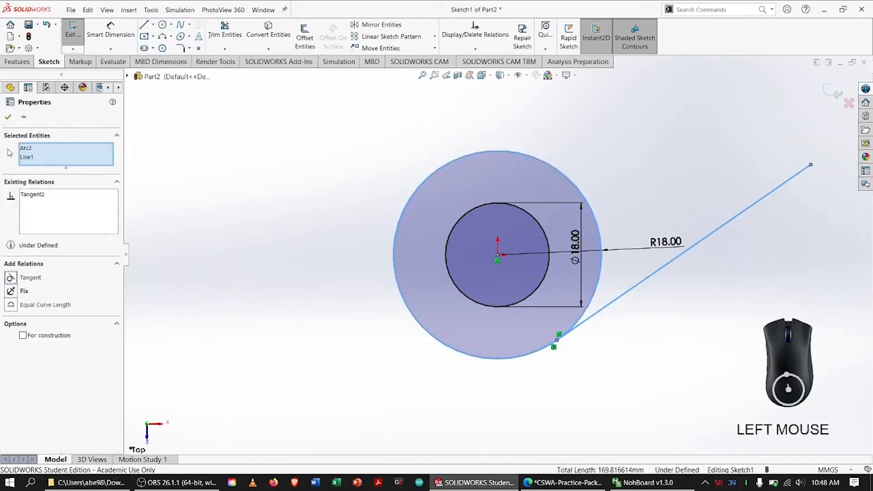
click(7, 118)
key(f)
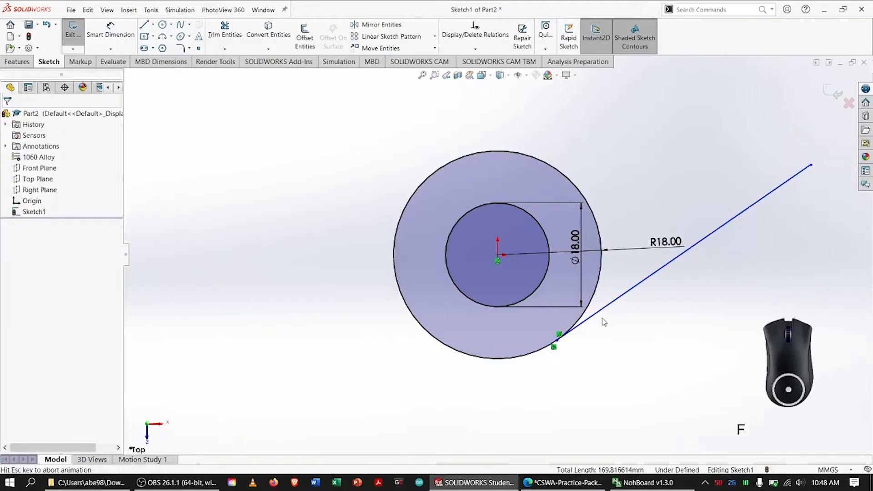
drag(714, 163, 816, 154)
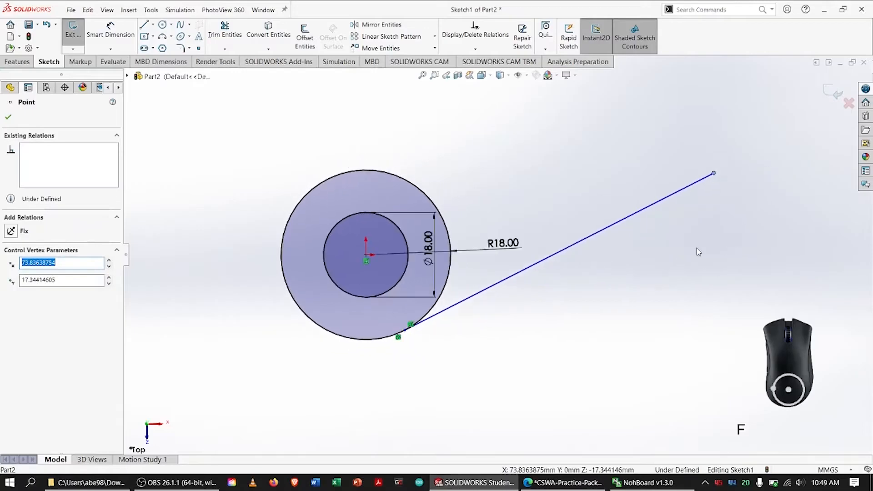
In the PDF drawing, erase the ink along the lower edge, circle the plan view's Ø12.00 hole in ink, and return to SOLIDWORKS.
key(alt+Tab)
click(734, 52)
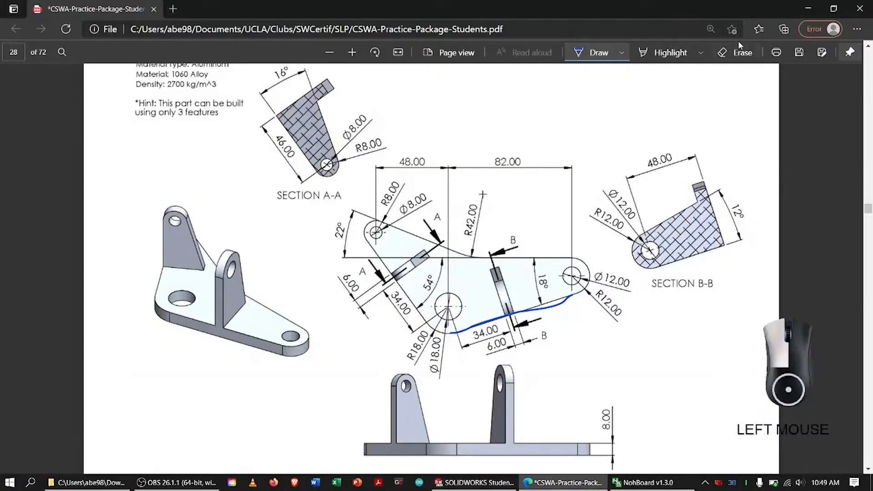
mouse_move(540, 320)
mouse_down()
mouse_move(550, 286)
mouse_move(581, 269)
mouse_move(561, 264)
mouse_up()
click(599, 52)
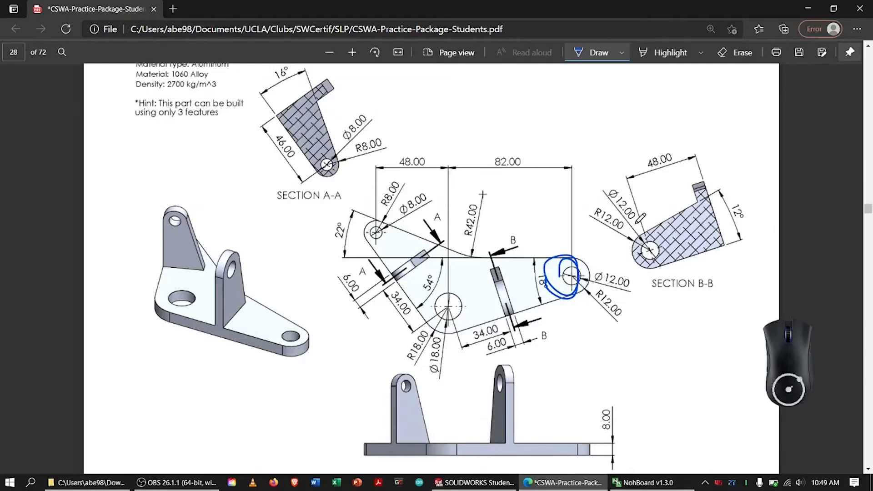
key(alt)
key(alt+Tab)
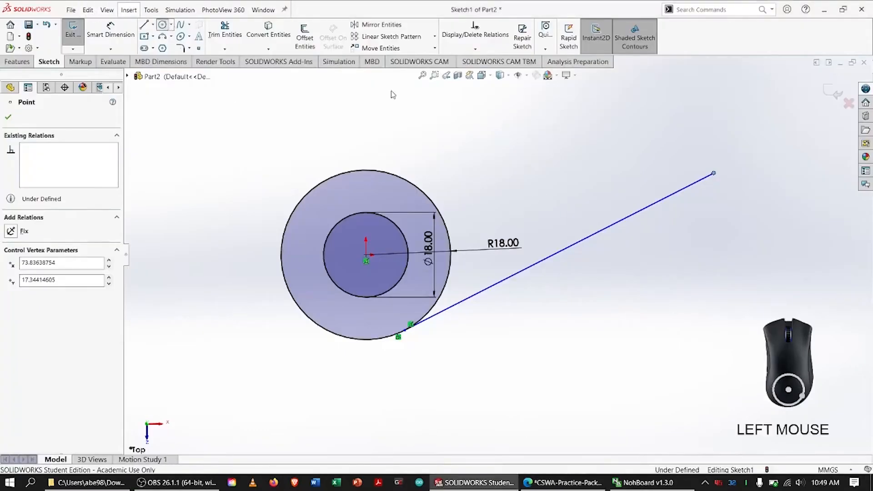
Draw two concentric circles above the line's free end, the outer through that endpoint with radius about 11 mm, the inner about 4.4 mm.
click(685, 130)
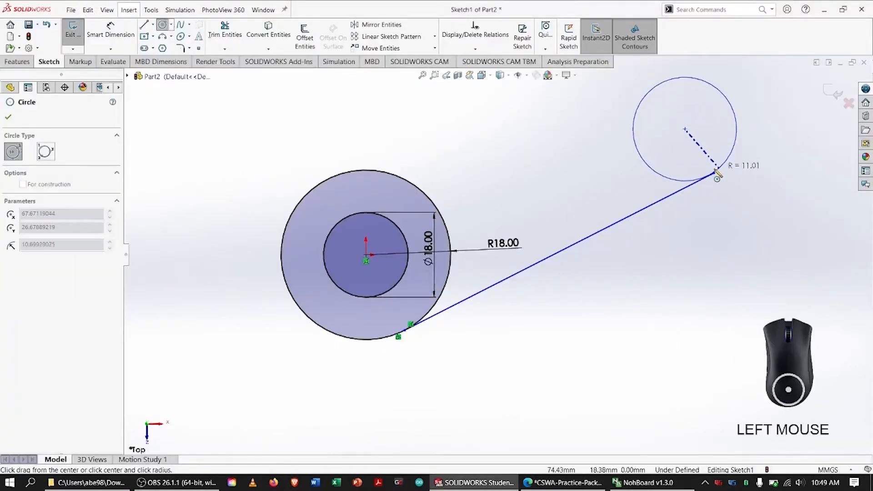
click(716, 168)
click(684, 129)
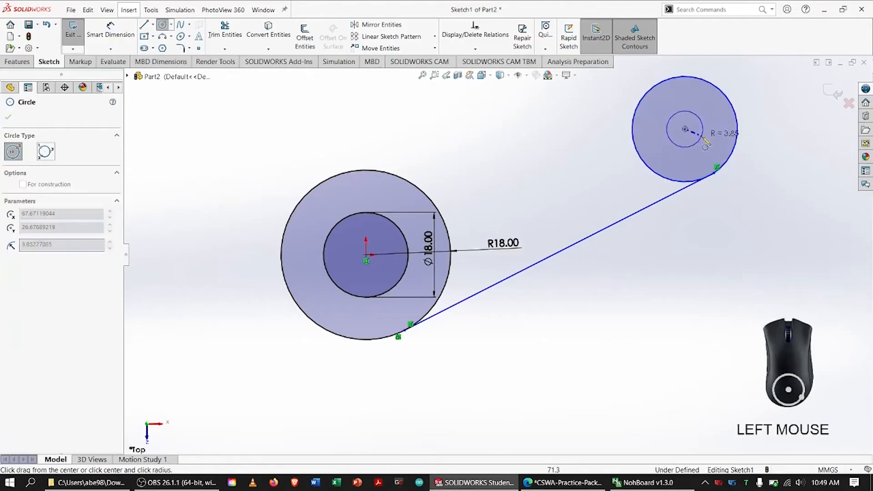
click(702, 139)
key(Escape)
Dimension the diameter of the small inner circle near the line's end at 12 mm.
right_drag(712, 139, 712, 127)
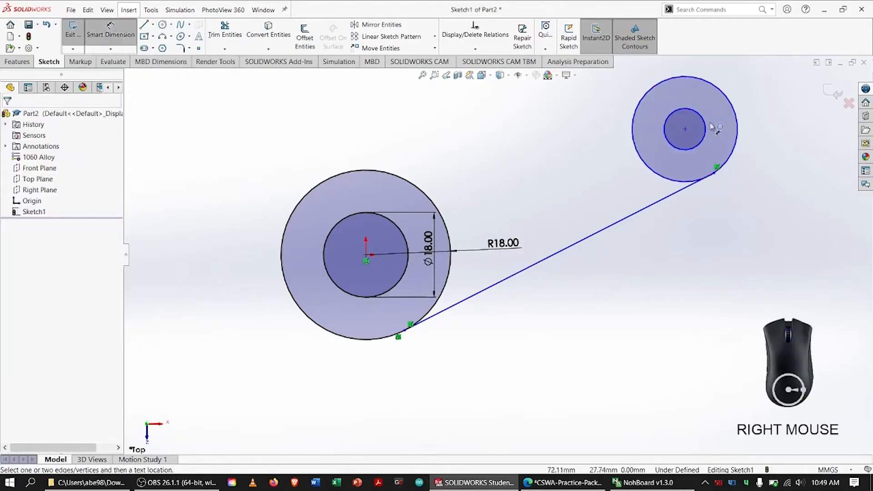
click(705, 129)
click(722, 119)
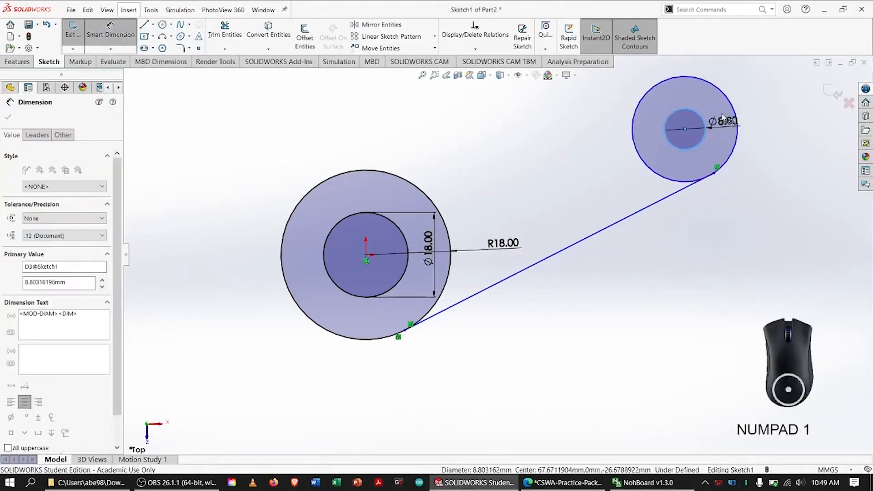
text(12)
key(Return)
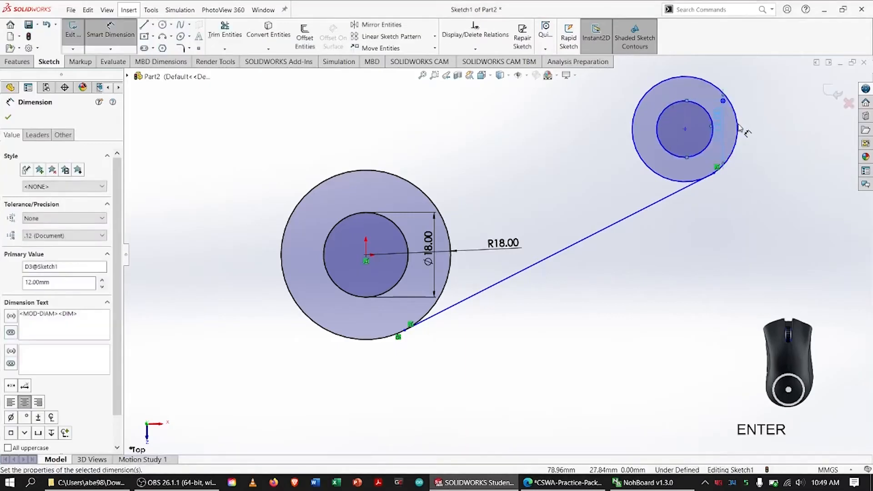
click(740, 130)
double_click(739, 129)
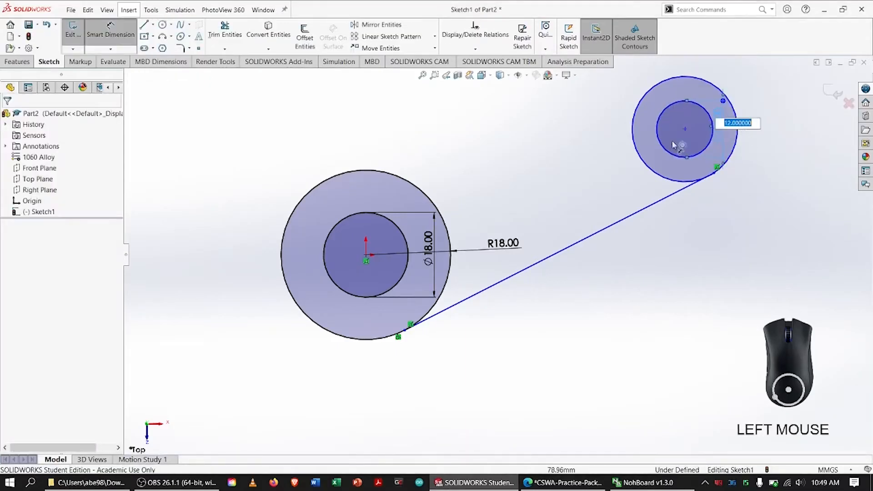
click(565, 106)
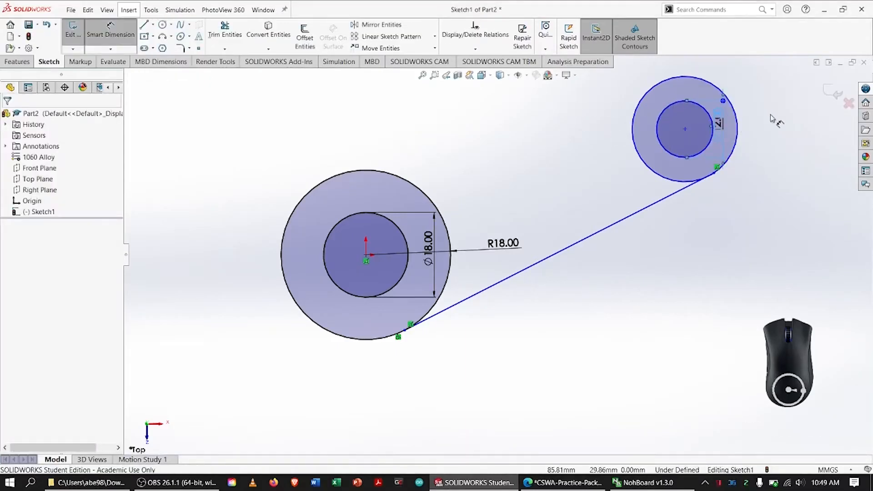
Dimension the diameter of the outer circle at the line's end at 24 mm.
click(648, 167)
click(800, 120)
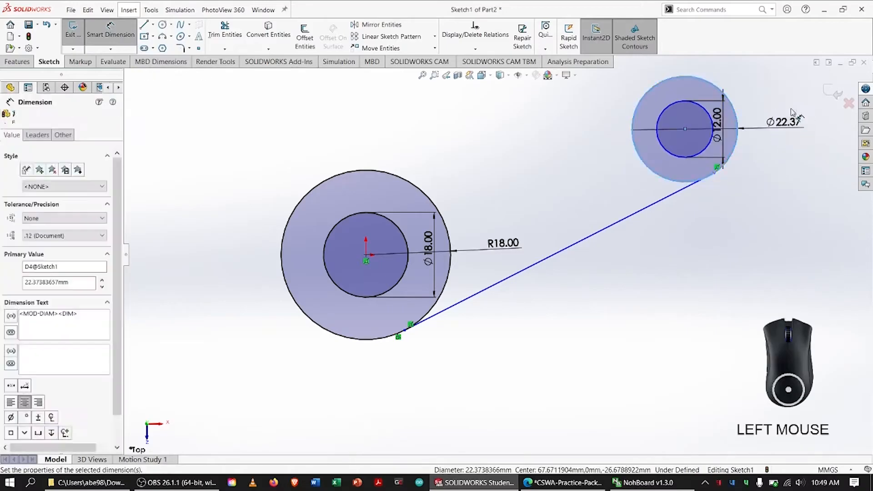
text(24)
key(Return)
key(Escape)
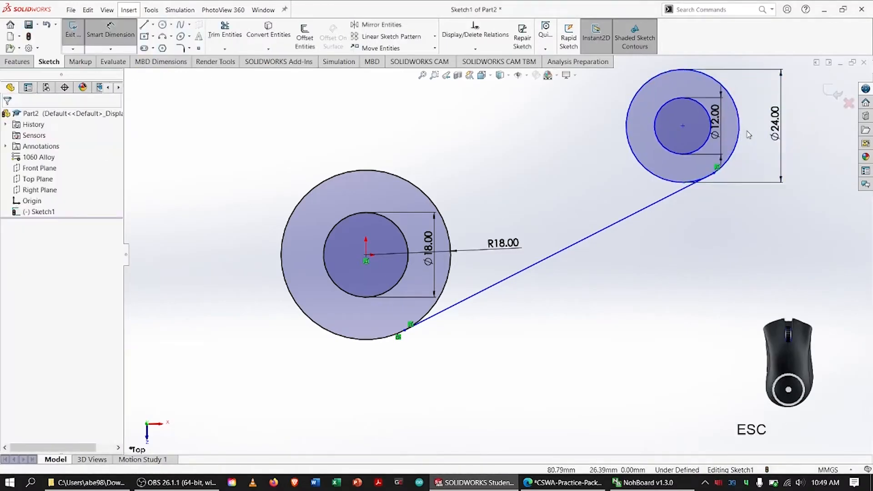
Display the 24 mm diameter dimension as a radius.
click(781, 95)
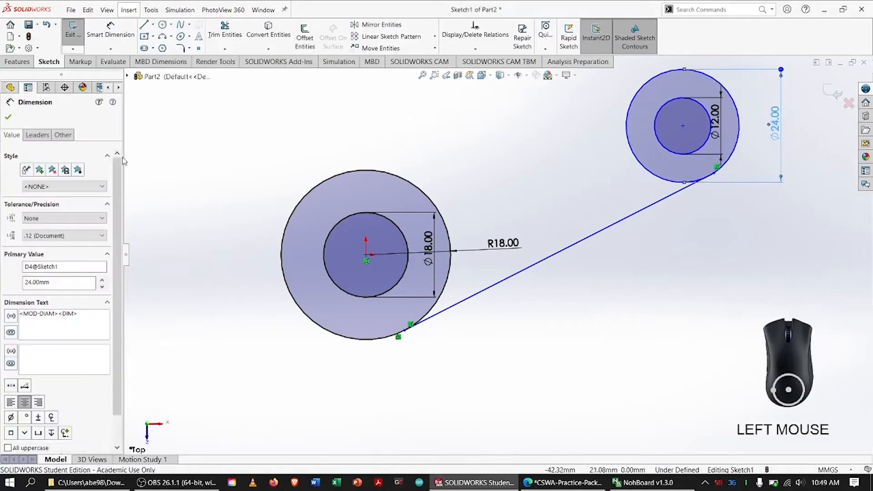
click(37, 134)
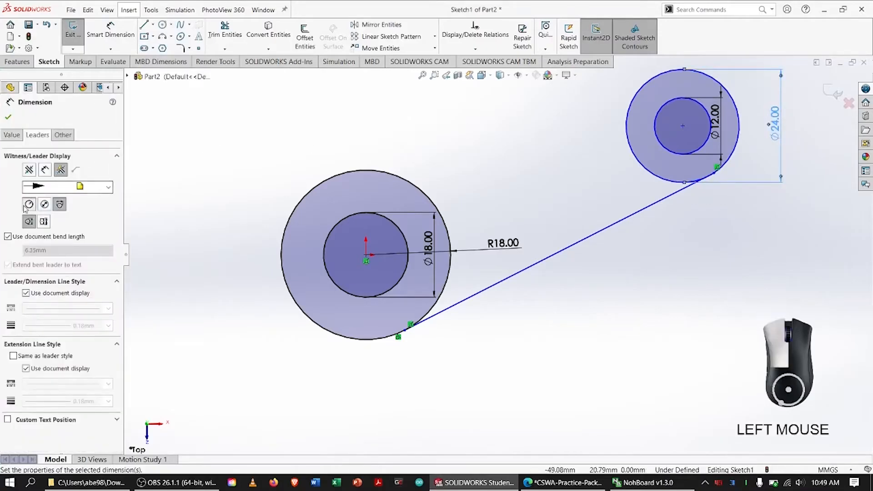
click(29, 204)
click(9, 117)
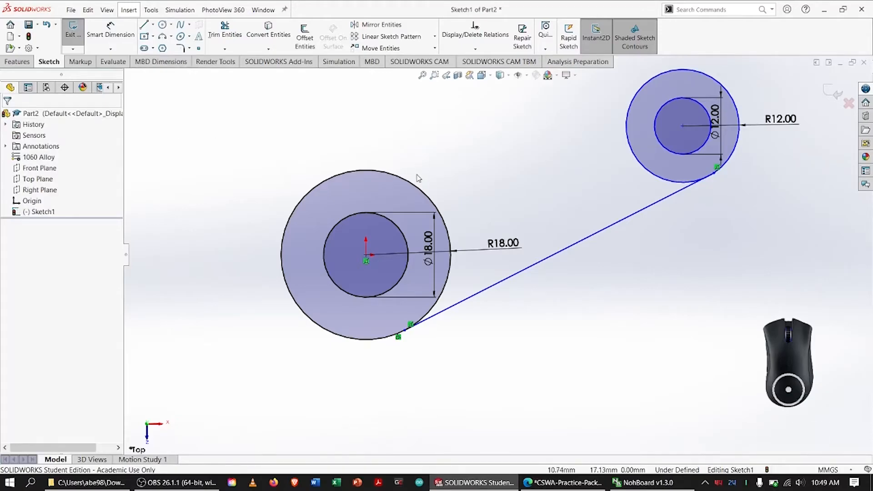
Switch to the PDF drawing and circle the 82.00 distance between the two hole centres, then return to SOLIDWORKS.
key(alt+Tab)
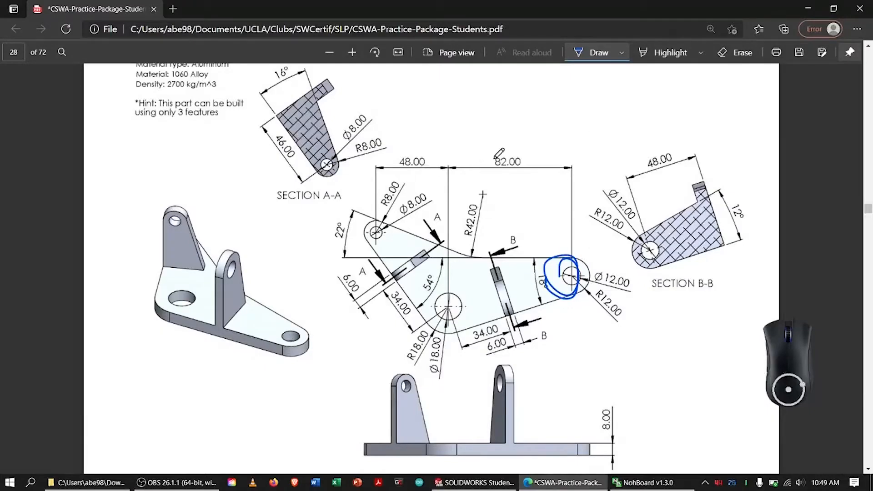
drag(494, 158, 495, 154)
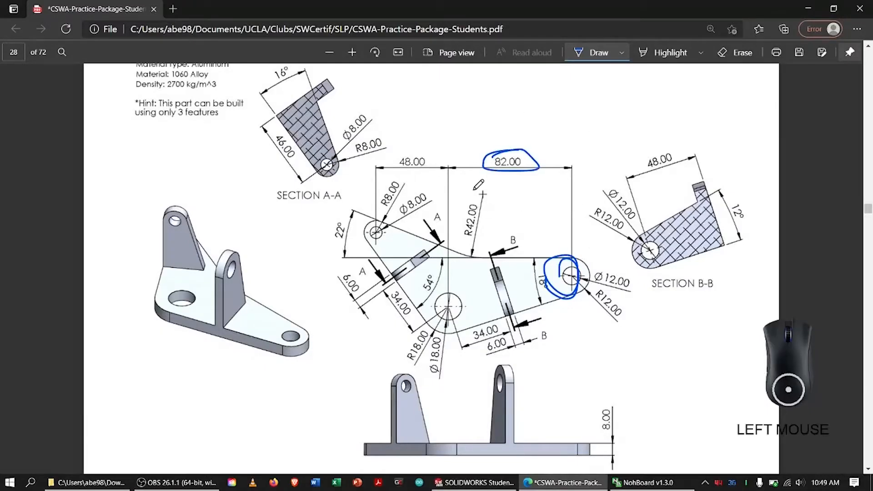
click(448, 304)
key(alt+Tab)
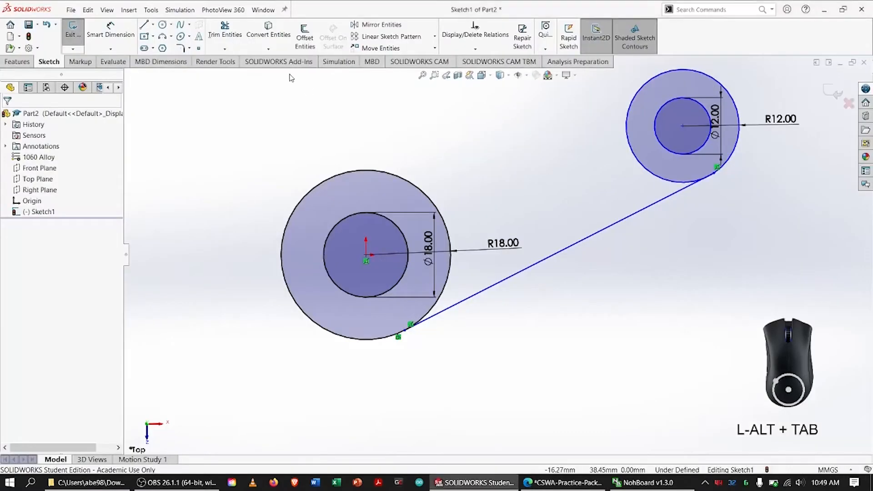
Dimension the horizontal distance from the origin to the small circles' centre at 82 mm and move the dimension higher above the sketch.
click(366, 254)
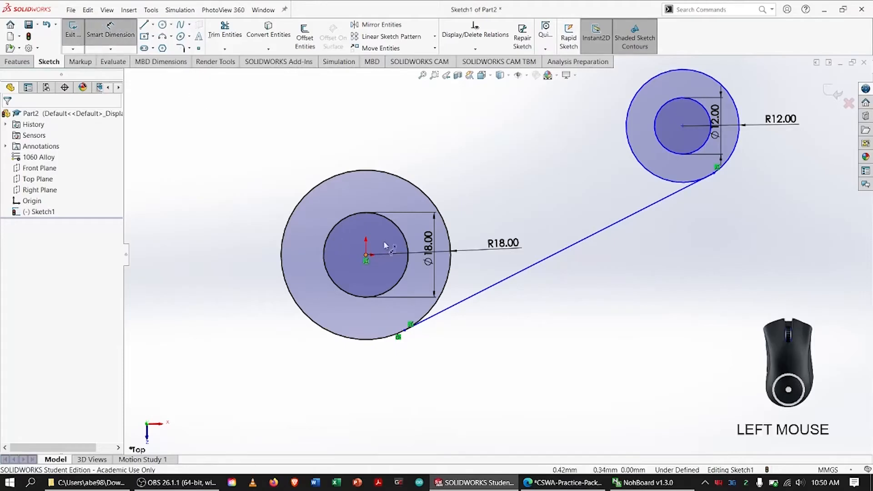
click(683, 128)
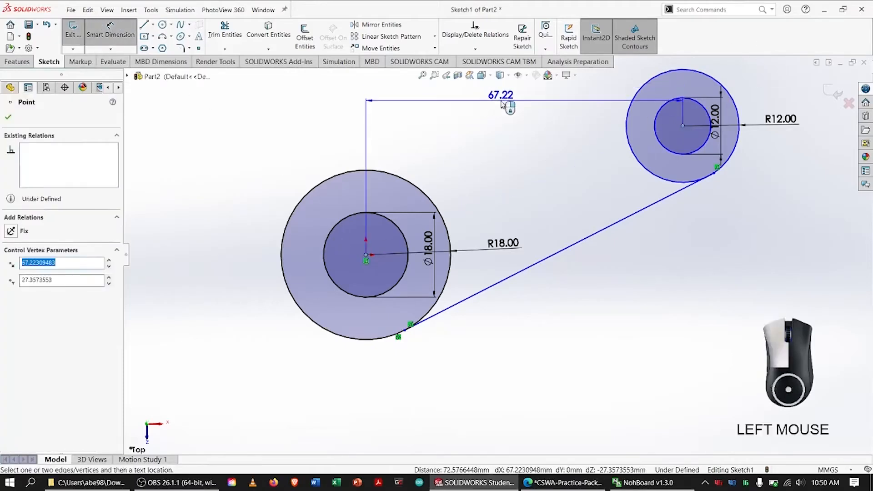
click(501, 98)
text(2)
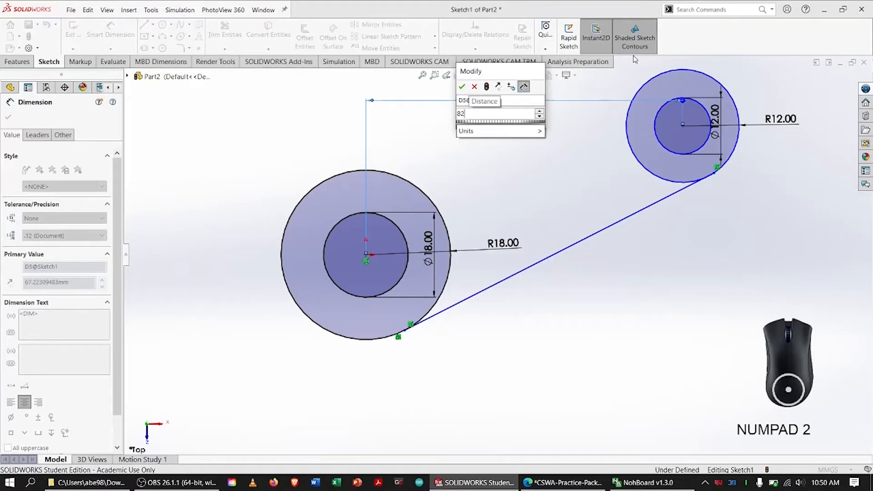
key(Return)
key(f)
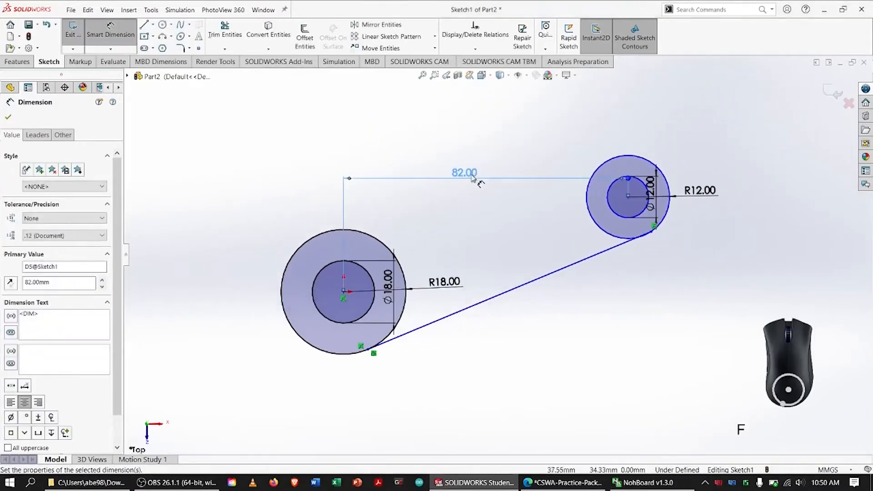
drag(473, 177, 484, 128)
key(f)
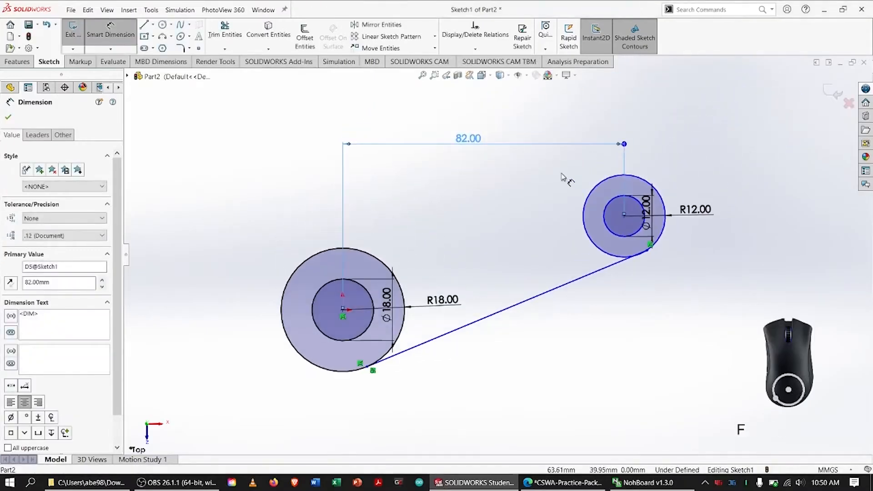
key(Escape)
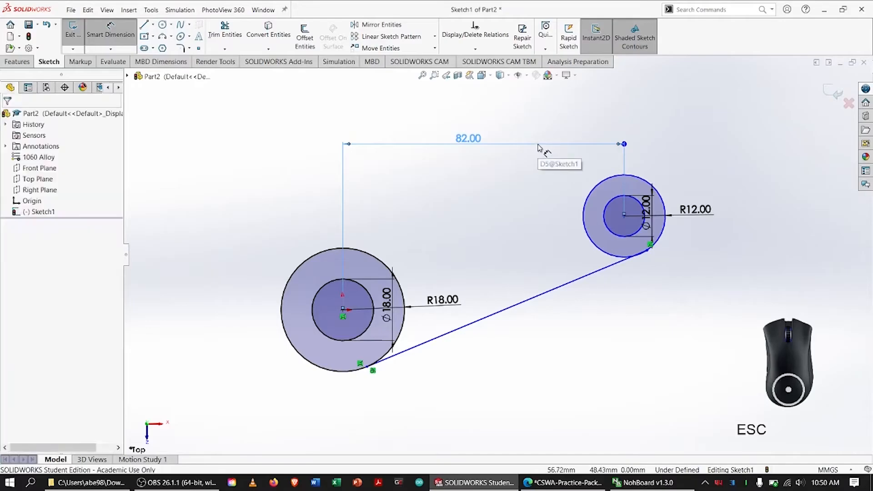
Erase the old ink marks on the PDF drawing, mark the horizontal upper edge and circle the 18° angle, and return to SOLIDWORKS.
key(alt+Tab)
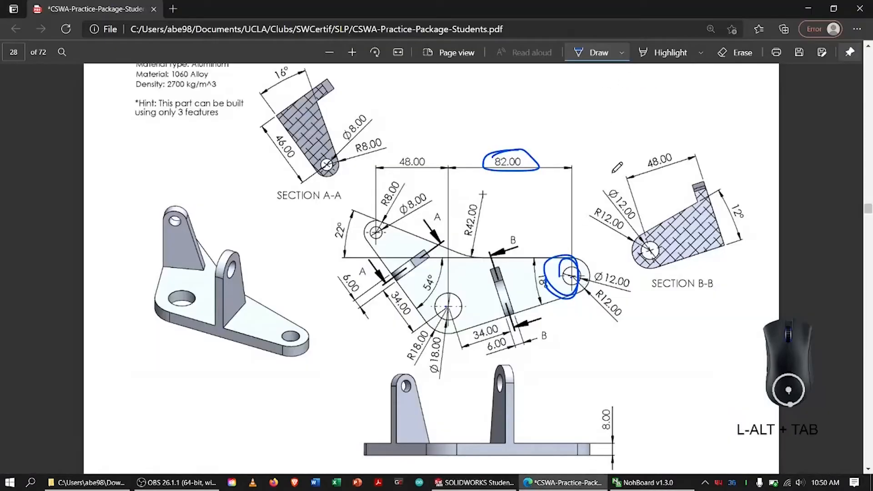
click(736, 52)
mouse_move(533, 137)
mouse_down()
mouse_move(520, 172)
mouse_move(527, 202)
mouse_up()
mouse_move(541, 233)
mouse_down()
mouse_move(563, 275)
mouse_move(560, 255)
mouse_up()
click(578, 53)
drag(506, 255, 486, 256)
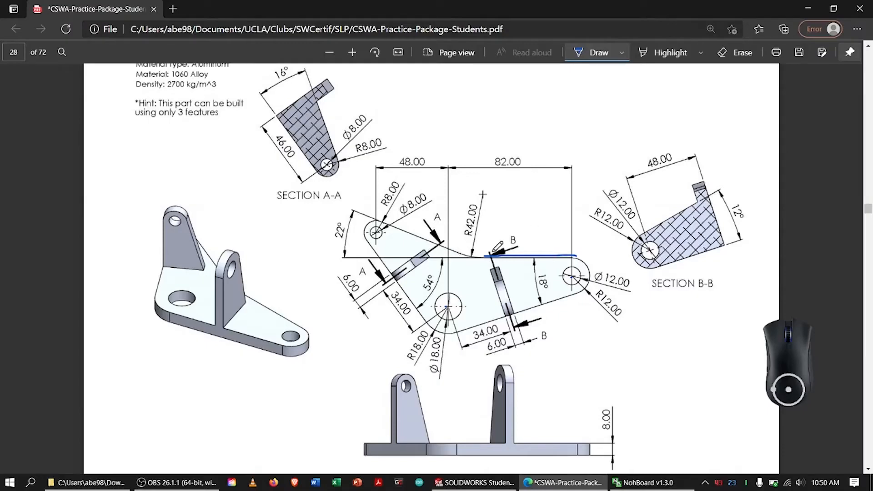
mouse_move(541, 282)
mouse_down()
mouse_move(531, 279)
mouse_move(548, 269)
mouse_up()
key(alt+Tab)
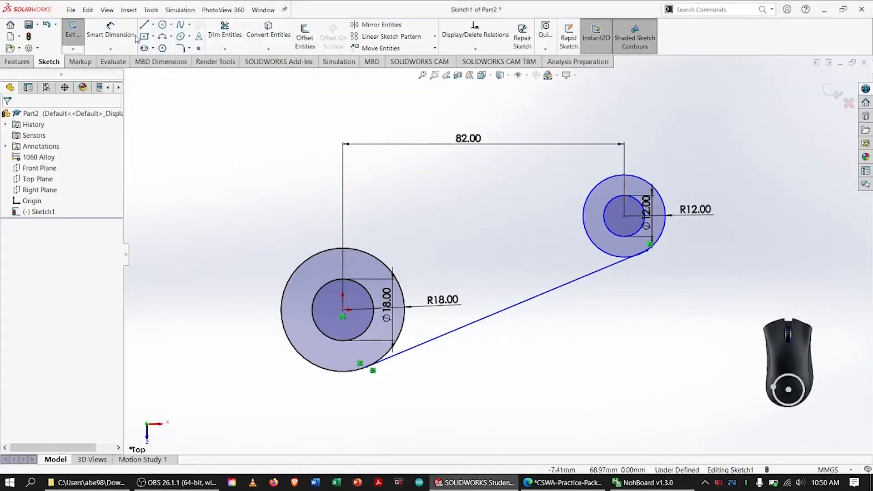
Draw a horizontal line about 71 mm long from the upper part of the R12 circle toward the large circles.
click(145, 25)
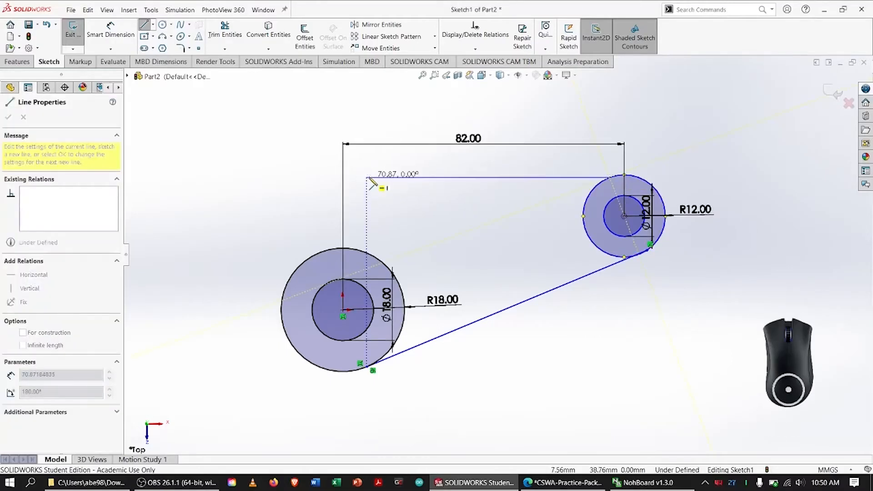
click(367, 178)
key(Escape)
Dimension the angle between the horizontal line and the lower sloped line at 18°.
click(110, 31)
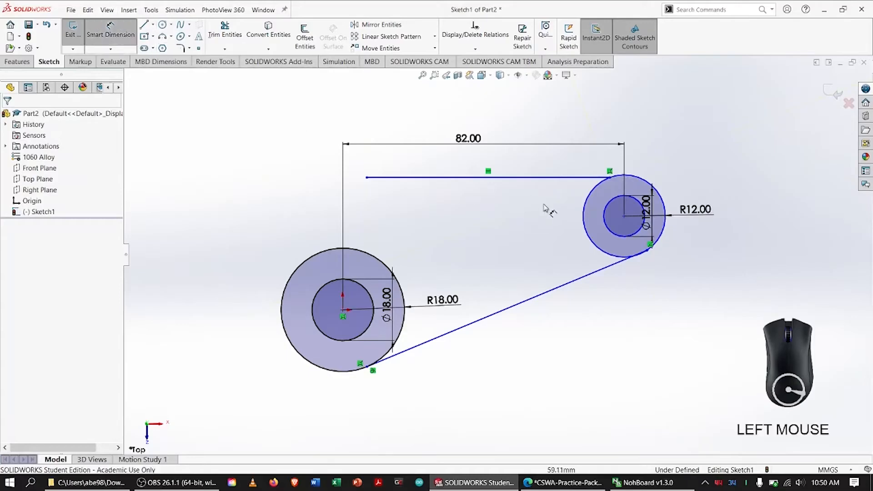
click(537, 180)
click(577, 275)
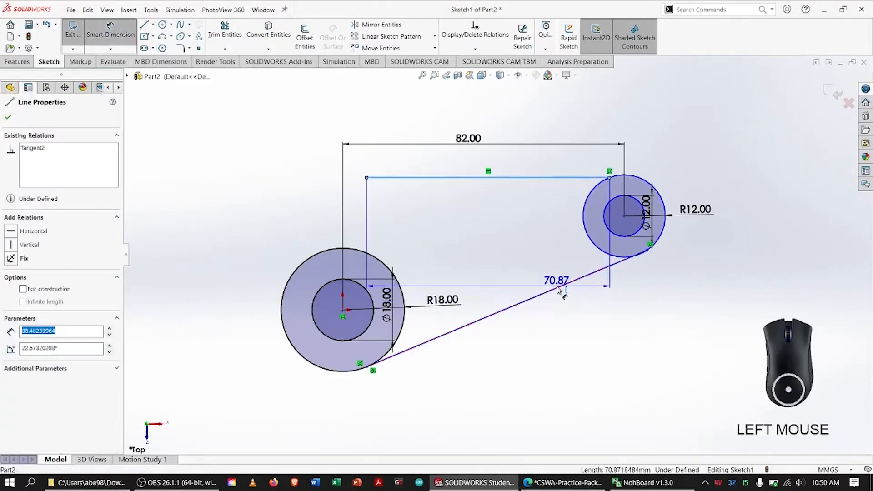
click(459, 191)
text(18)
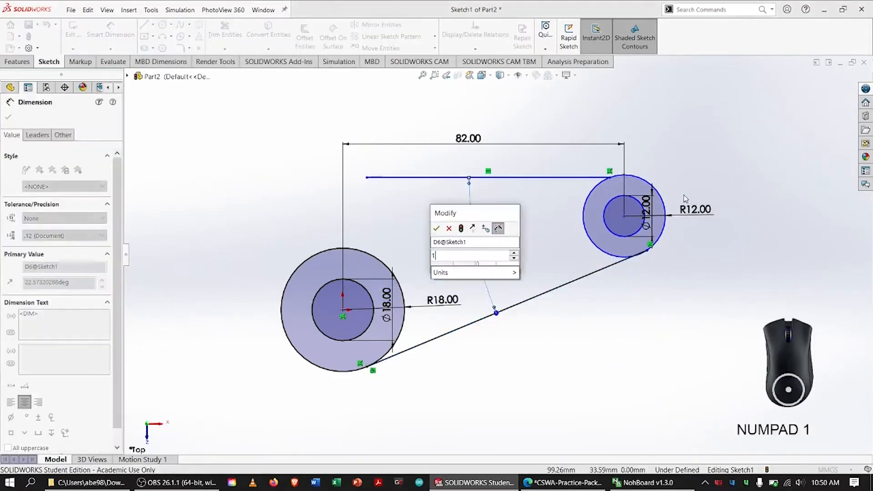
key(Return)
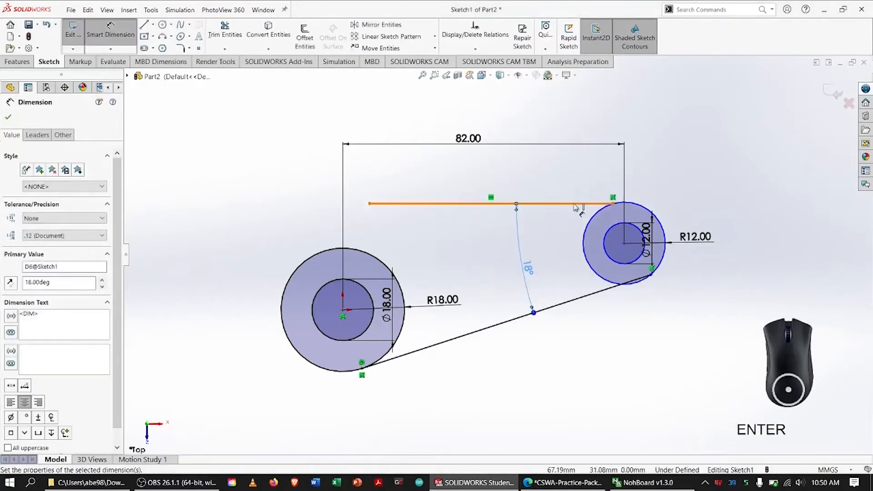
click(576, 204)
key(Escape)
Make the horizontal line tangent to the R12 circle.
click(609, 204)
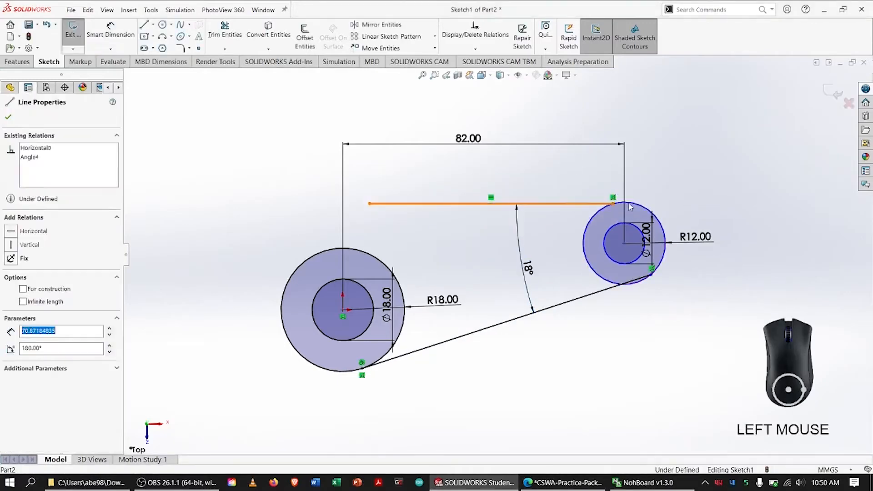
ctrl+click(643, 205)
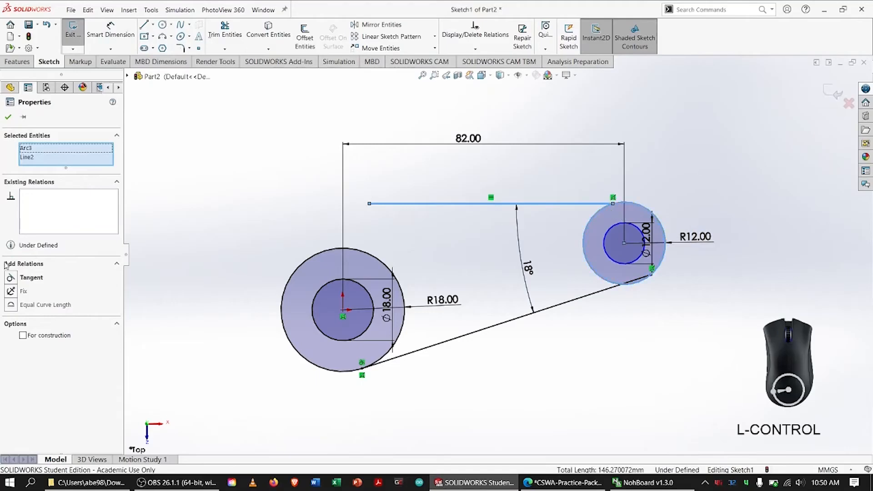
click(10, 277)
click(153, 187)
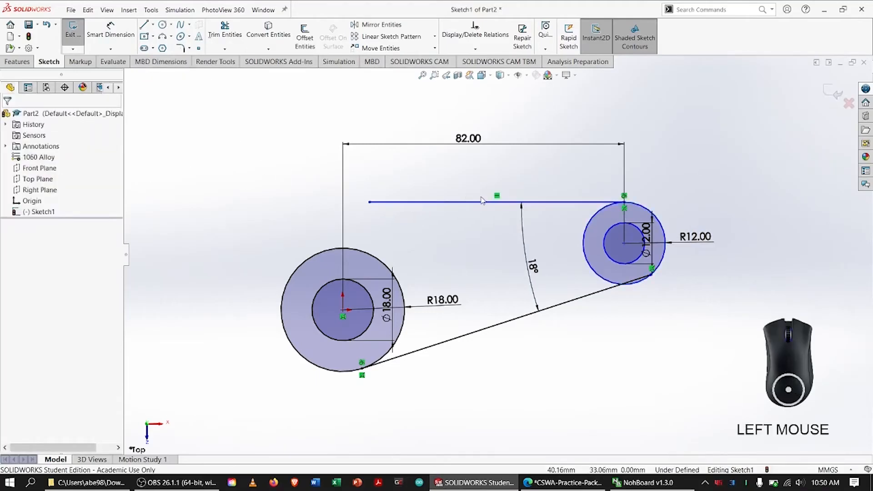
On the PDF drawing, erase the ink marks, trace the upper sloped edge and circle the R42.00 bend, and return to SOLIDWORKS.
key(alt+Tab)
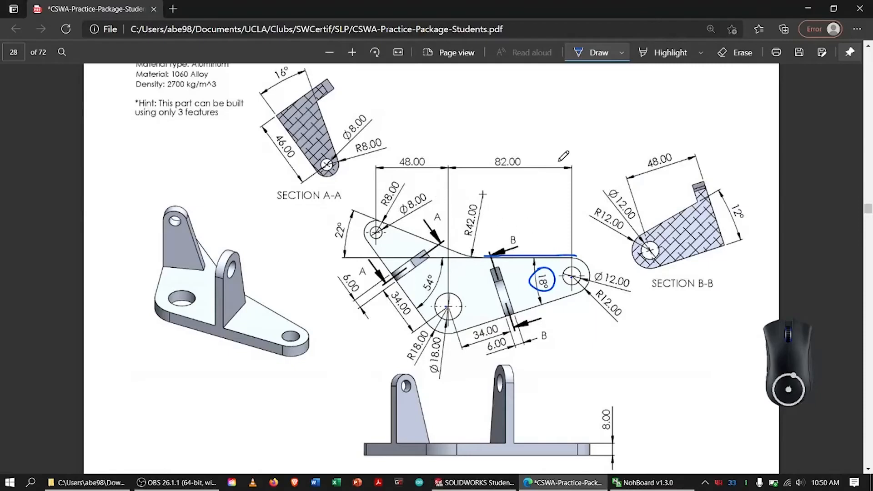
click(736, 52)
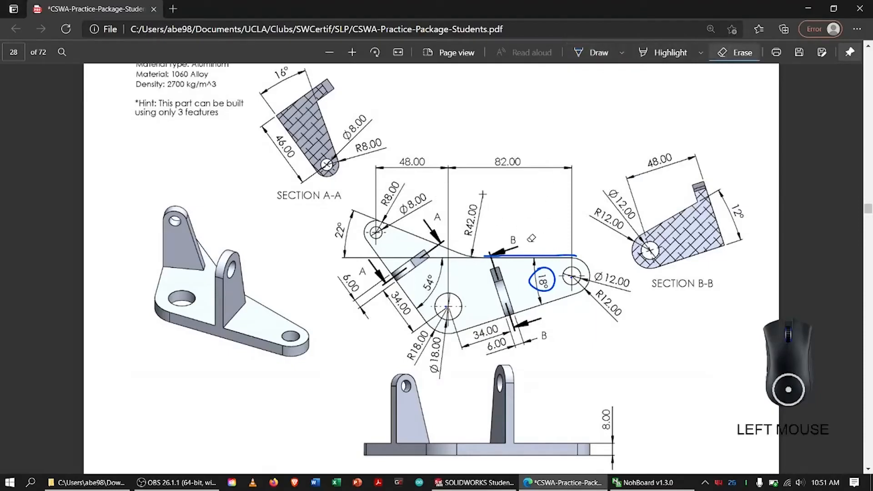
drag(529, 237, 540, 269)
click(590, 52)
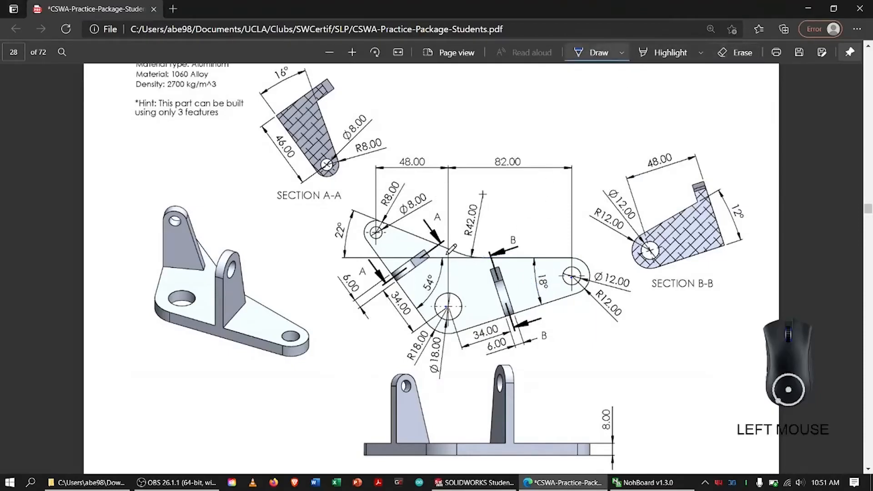
mouse_move(393, 230)
mouse_down()
mouse_move(456, 251)
mouse_move(488, 249)
mouse_move(475, 257)
mouse_move(486, 191)
mouse_move(464, 238)
mouse_up()
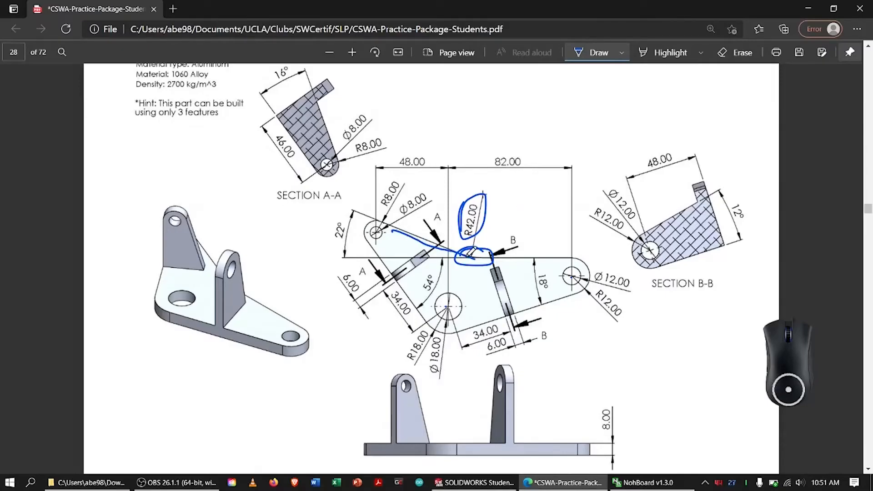
key(alt+Tab)
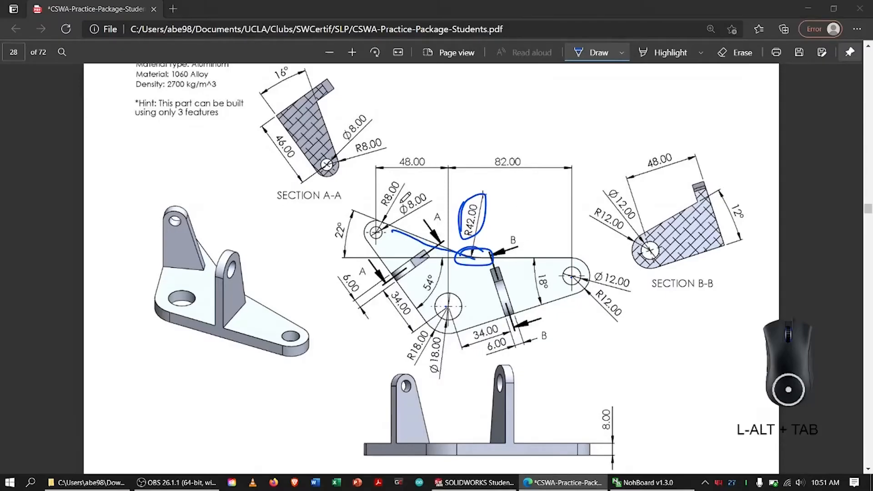
Draw a sloped line about 56 mm long from above the large circles down to the horizontal line's free end.
click(143, 22)
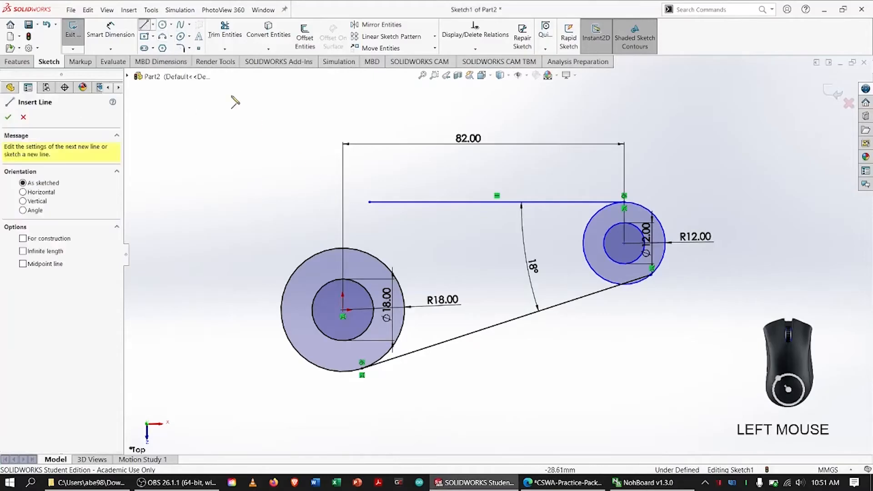
click(206, 101)
click(369, 202)
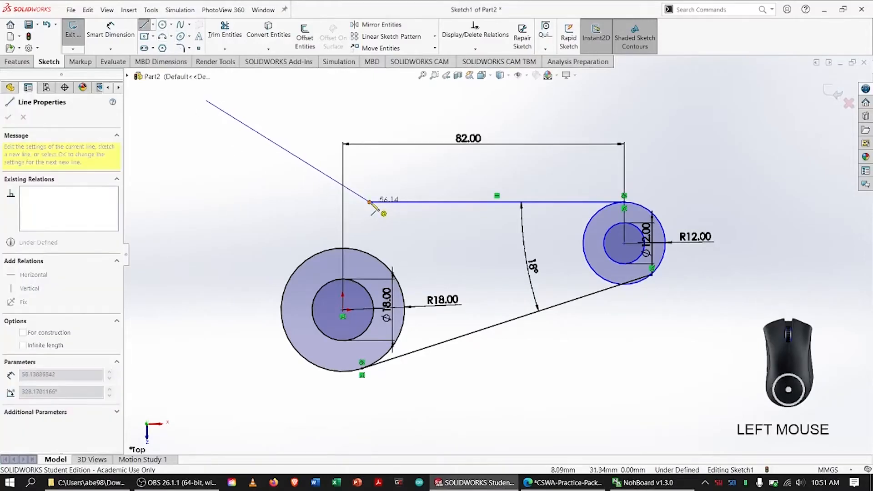
key(Escape)
key(Escape)
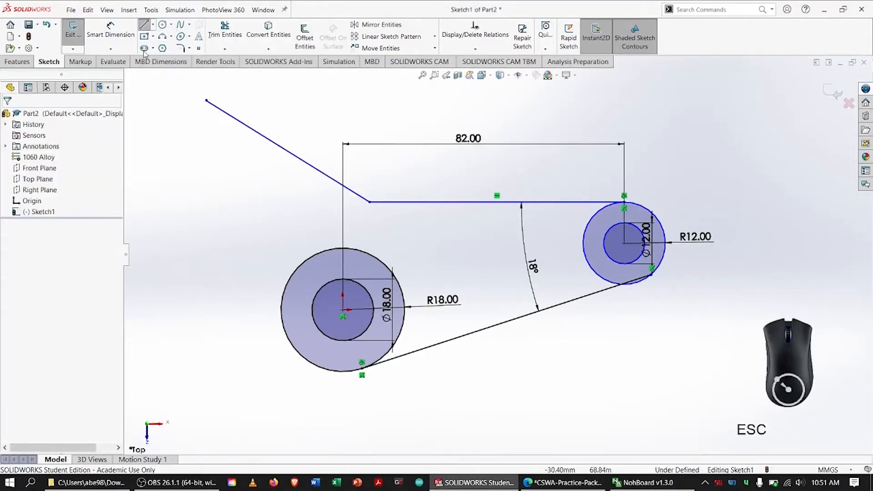
Add a 42 mm sketch fillet between the upper sloped line and the horizontal line.
click(181, 48)
click(410, 203)
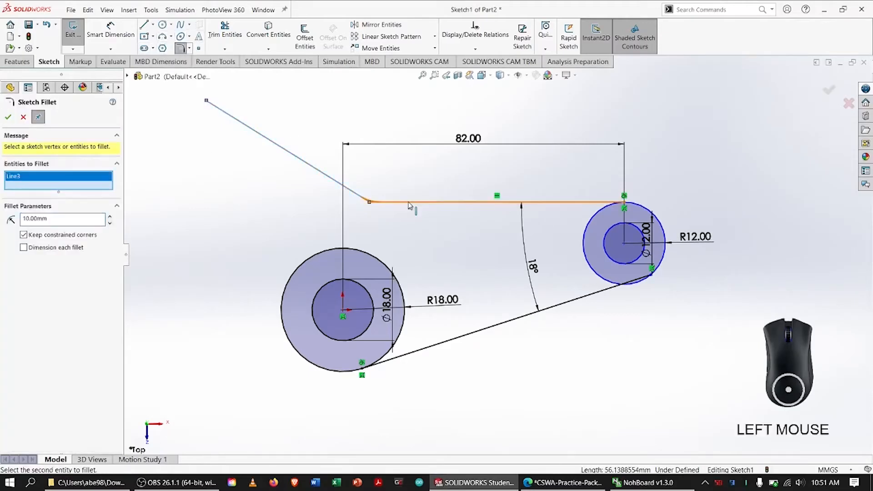
click(408, 203)
drag(68, 219, 10, 221)
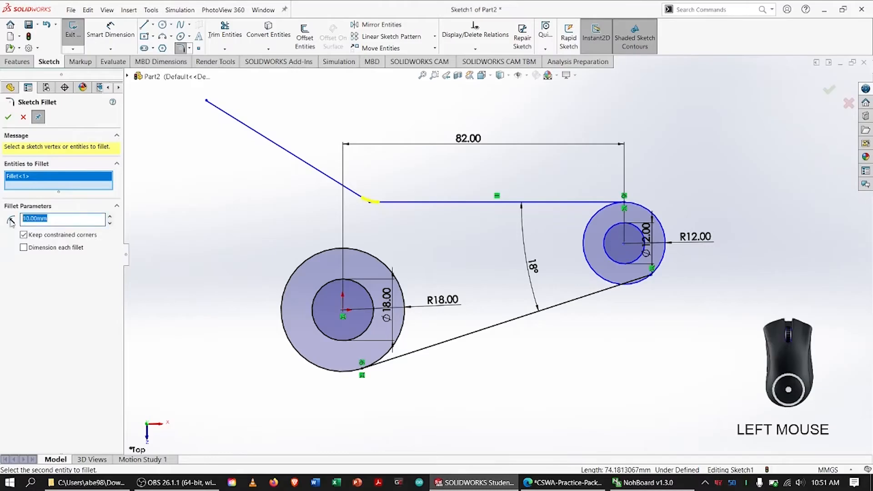
text(4)
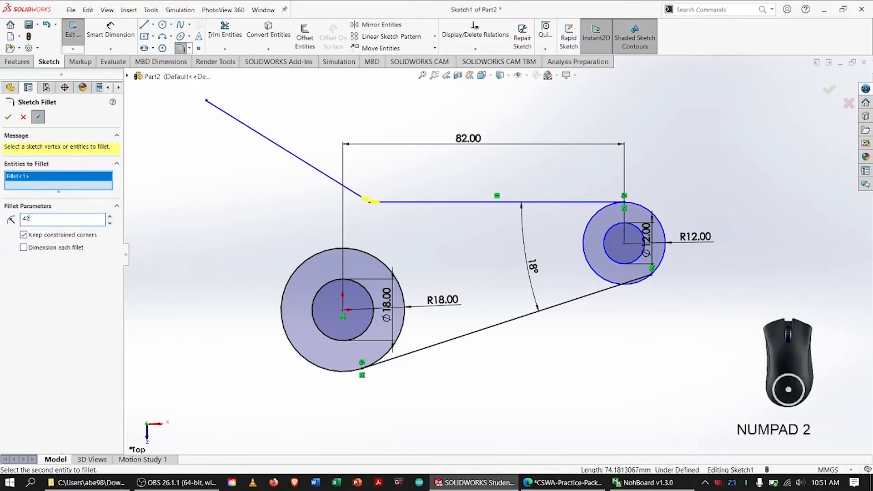
text(2)
key(Return)
click(9, 117)
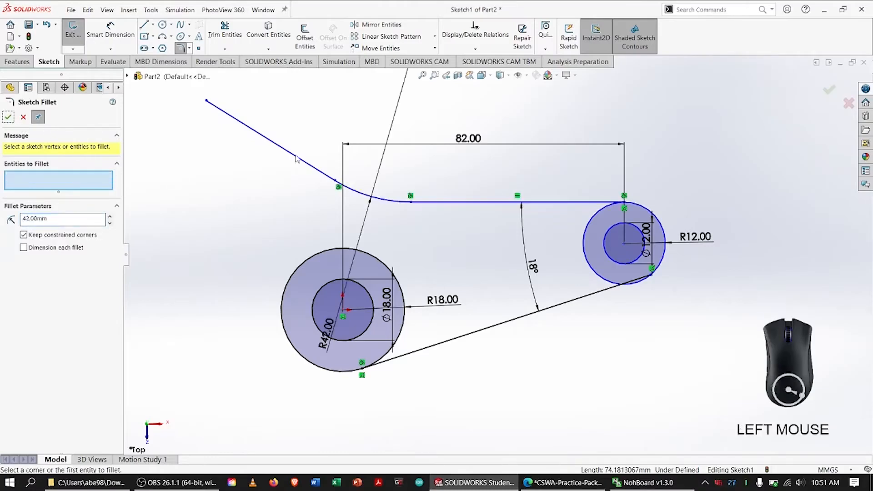
key(Escape)
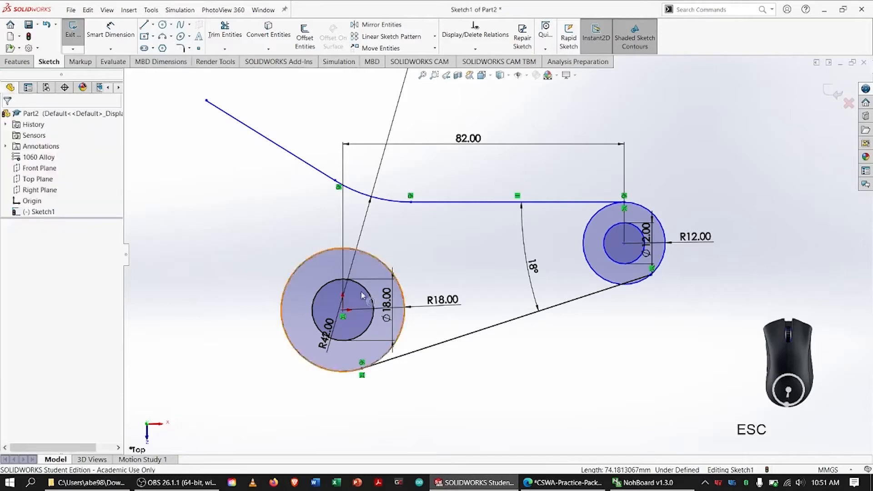
Move the R42 dimension out of the large circles to above the fillet arc and fit the sketch in view.
click(330, 321)
drag(374, 171, 379, 104)
key(Escape)
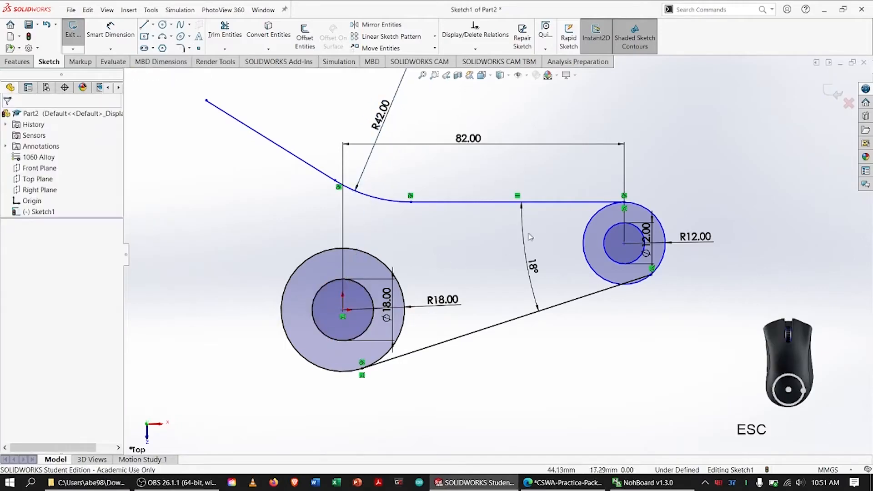
key(f)
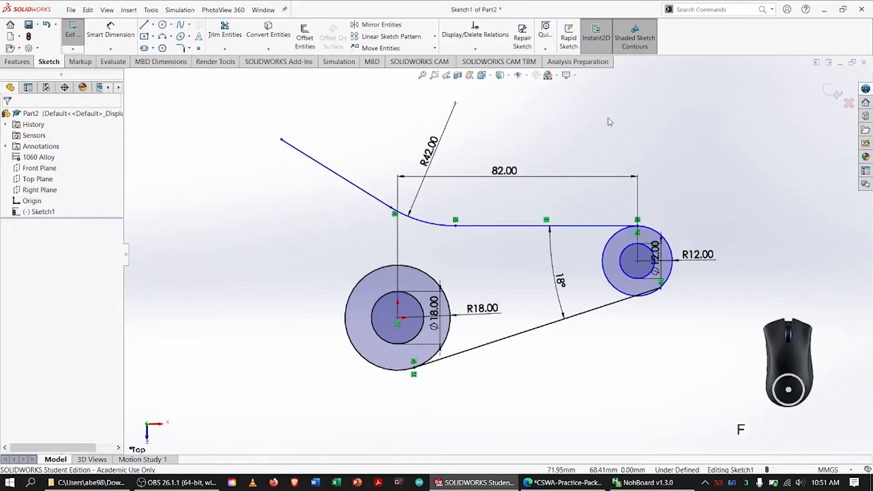
On the PDF drawing, erase the ink marks, circle the R8.00 corner with its Ø8.00 hole, and return to SOLIDWORKS.
key(alt+Tab)
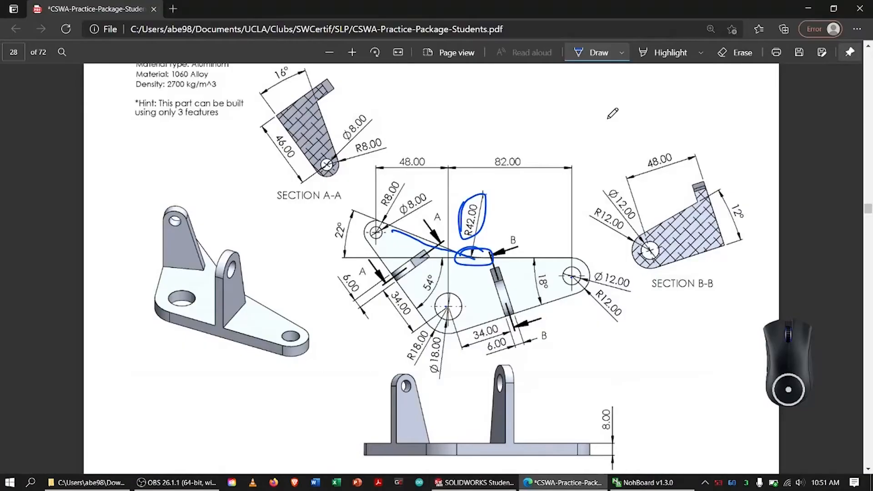
click(723, 56)
mouse_move(423, 231)
mouse_down()
mouse_move(428, 245)
mouse_move(487, 228)
mouse_up()
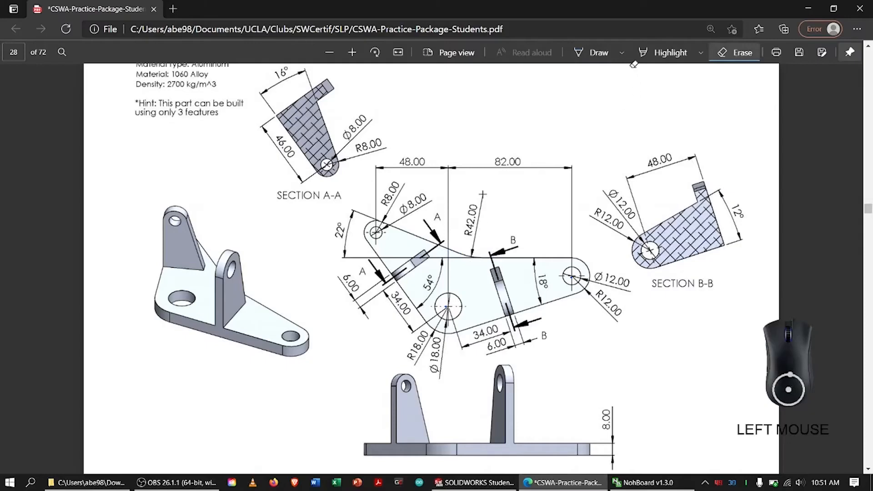
click(591, 53)
drag(384, 217, 384, 228)
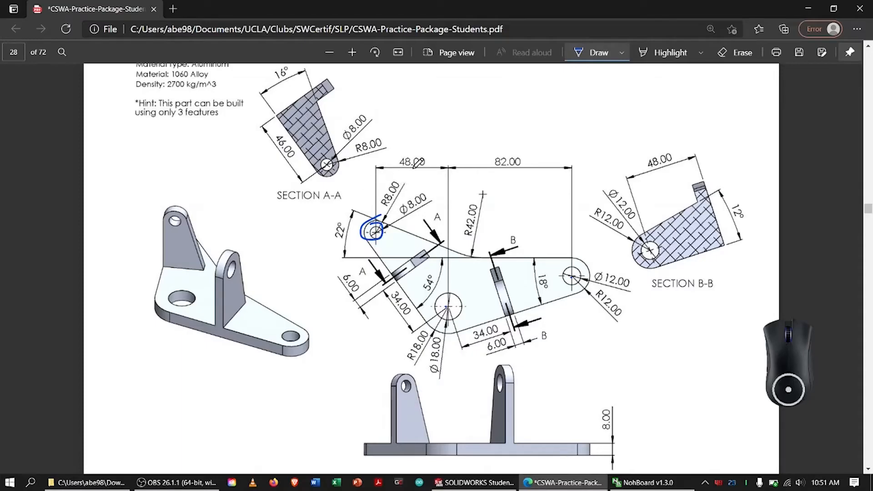
key(alt+Tab)
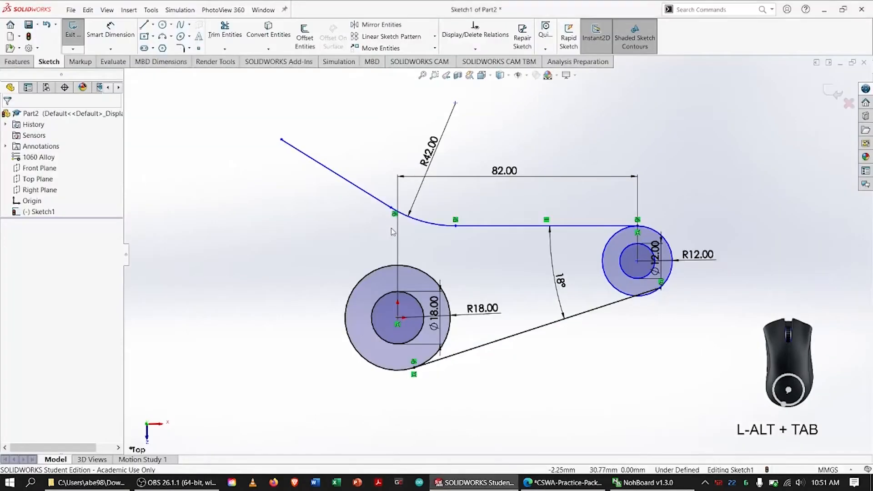
Draw two concentric circles, about 18.8 mm and 10.3 mm in diameter, with the outer one passing through the sloped line's free end.
click(162, 24)
mouse_move(266, 162)
mouse_down()
mouse_move(286, 171)
mouse_move(282, 139)
mouse_up()
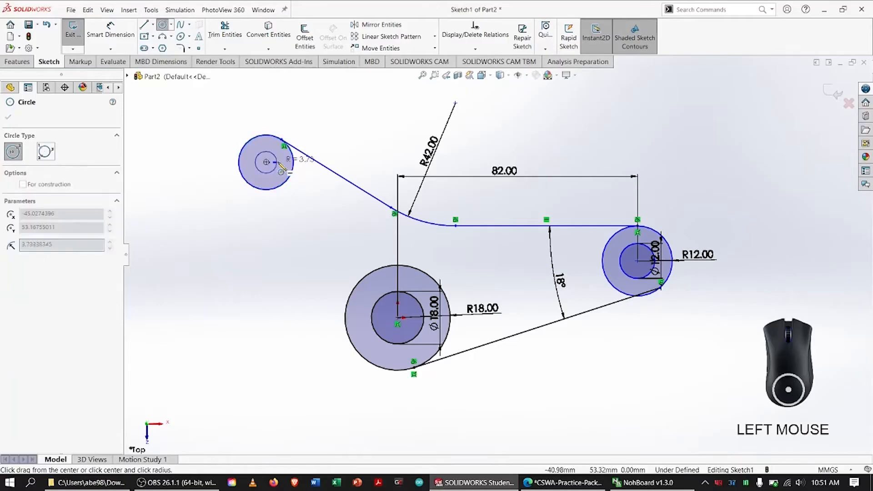
key(Escape)
Dimension the inner circle at the sloped line's upper end to a diameter of 8 mm.
click(111, 28)
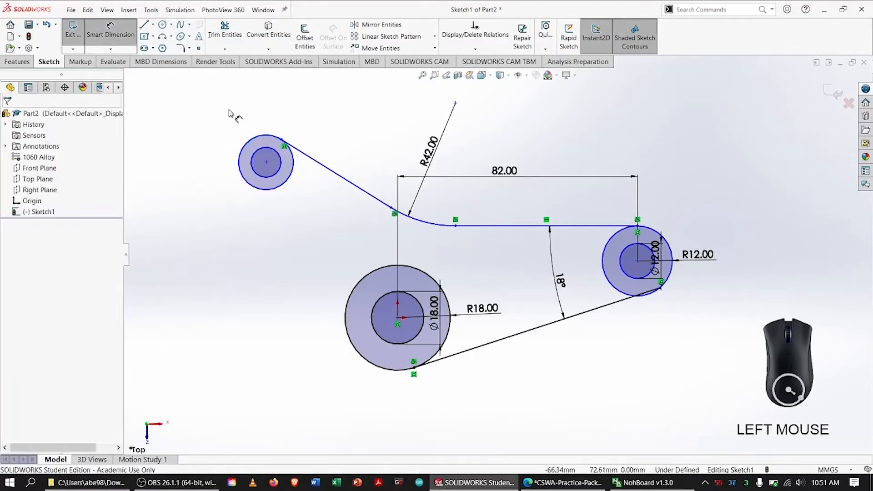
click(282, 162)
click(284, 182)
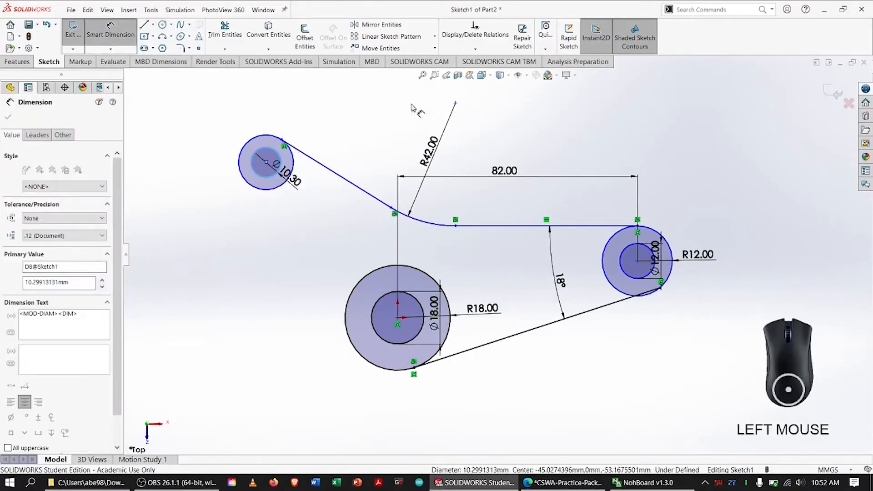
text(8)
key(Return)
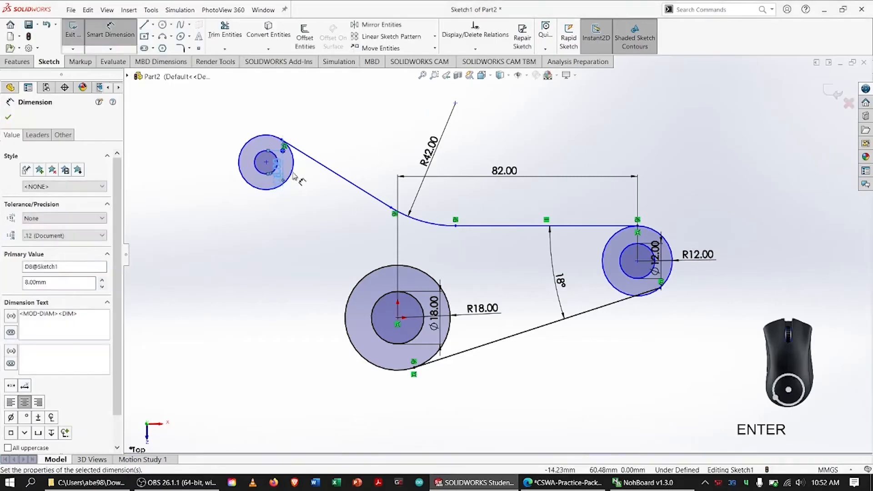
Dimension the outer circle at the sloped line's upper end to 16 mm diameter and display it as a radius.
click(296, 169)
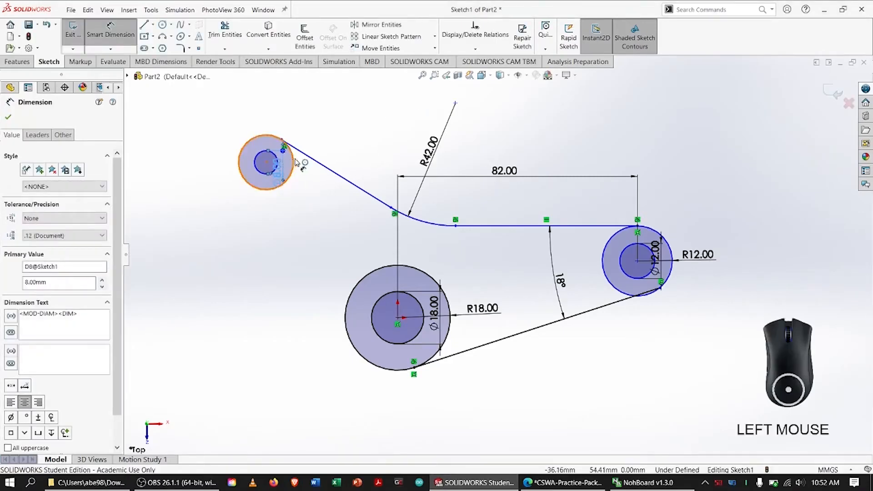
click(320, 150)
text(16)
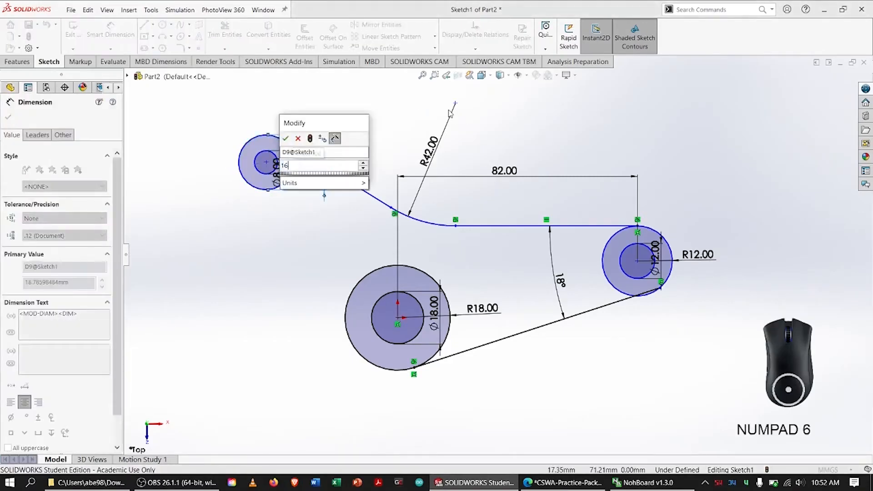
key(Return)
click(38, 134)
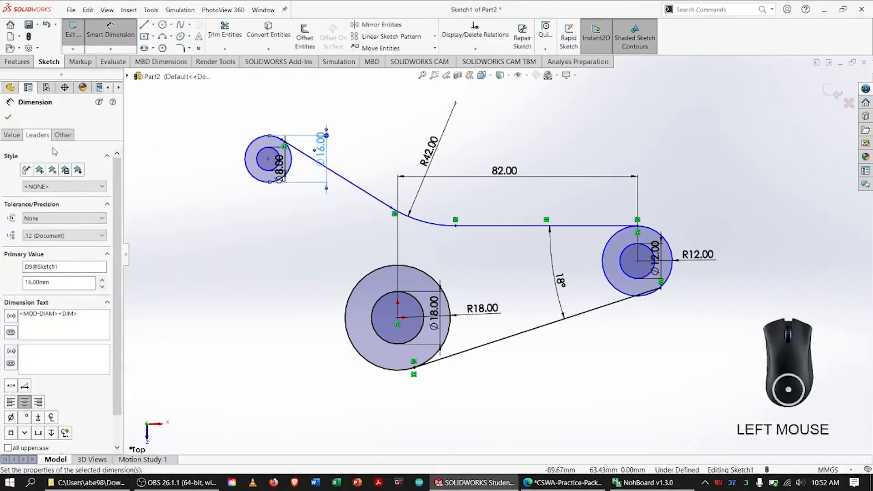
click(29, 206)
click(8, 117)
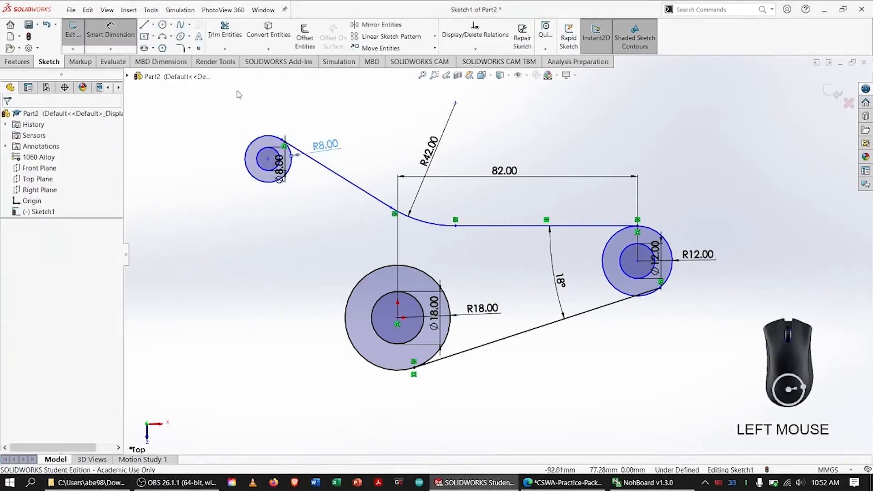
Make the upper sloped line tangent to the 8 mm radius circle.
click(336, 175)
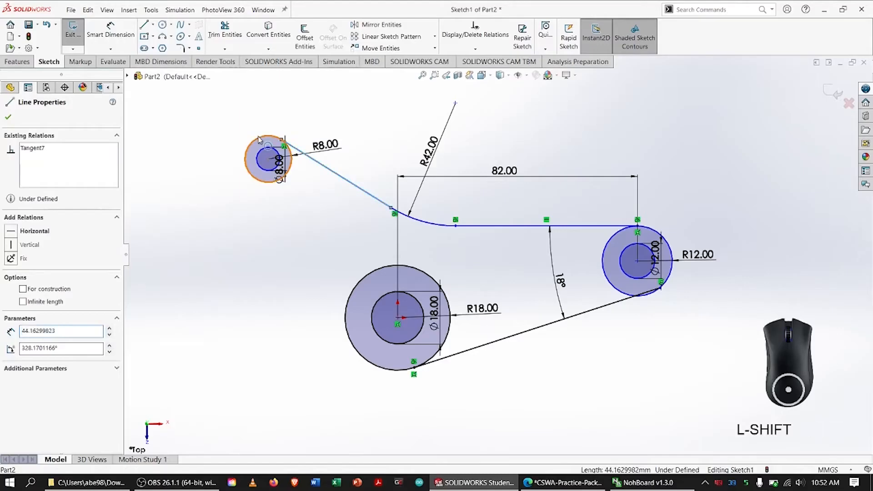
shift+click(248, 166)
click(19, 277)
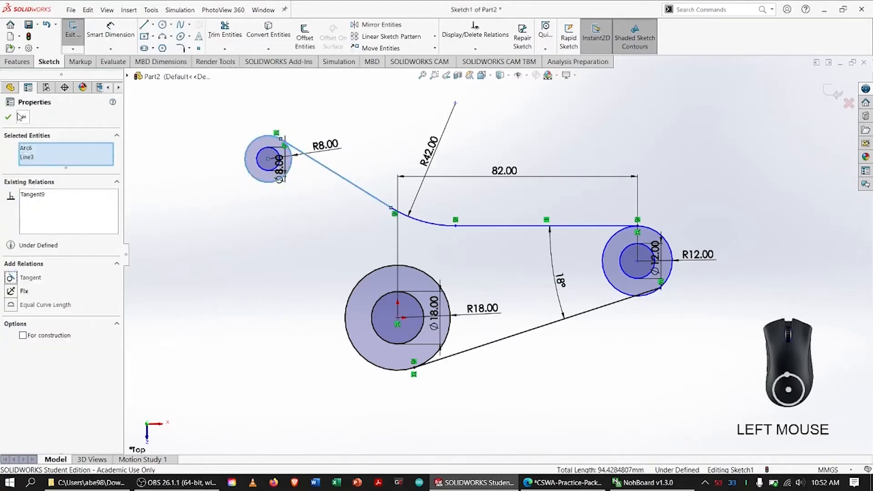
click(8, 117)
On the PDF drawing, erase the ink mark, circle the 48.00 horizontal dimension, and return to SOLIDWORKS.
key(alt+Tab)
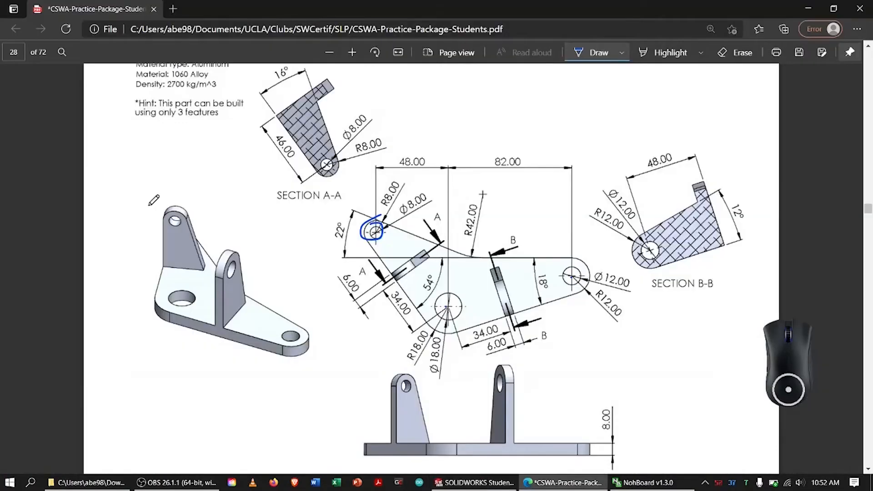
click(741, 53)
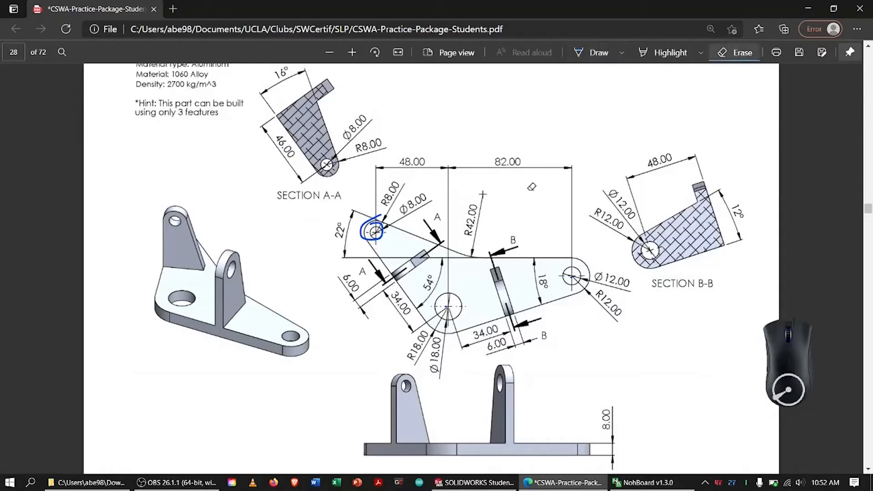
click(384, 222)
click(599, 52)
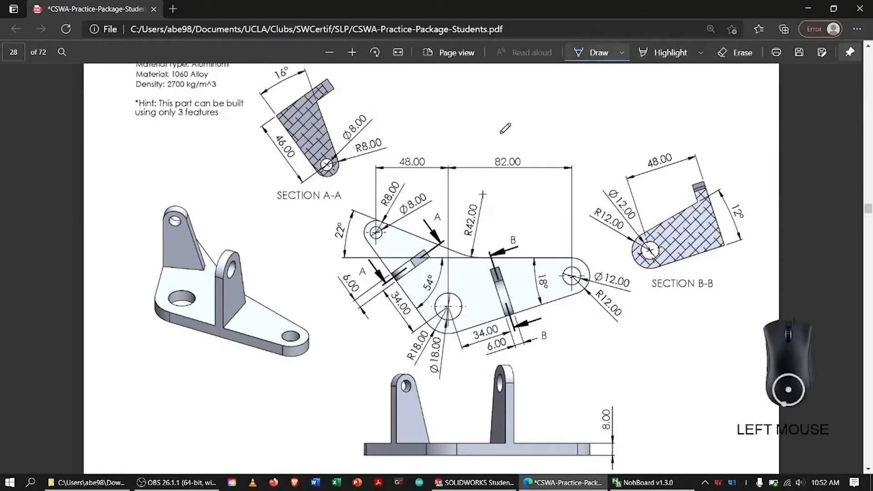
drag(423, 145, 403, 147)
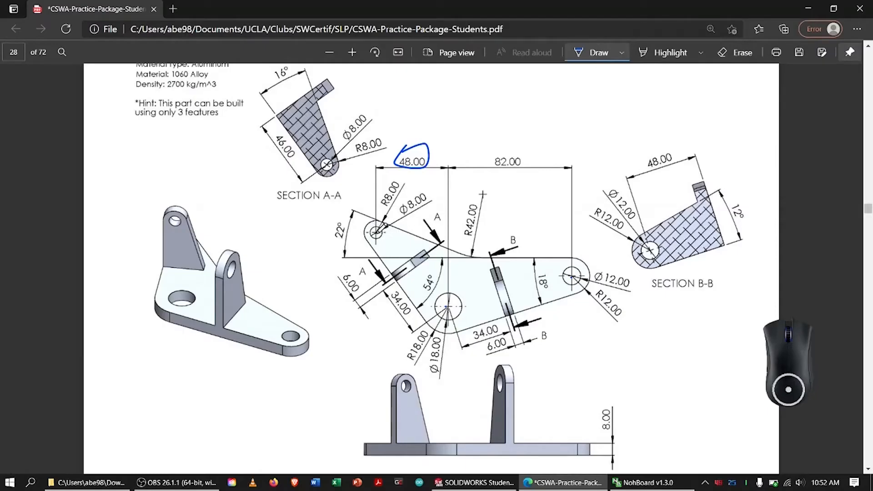
click(378, 231)
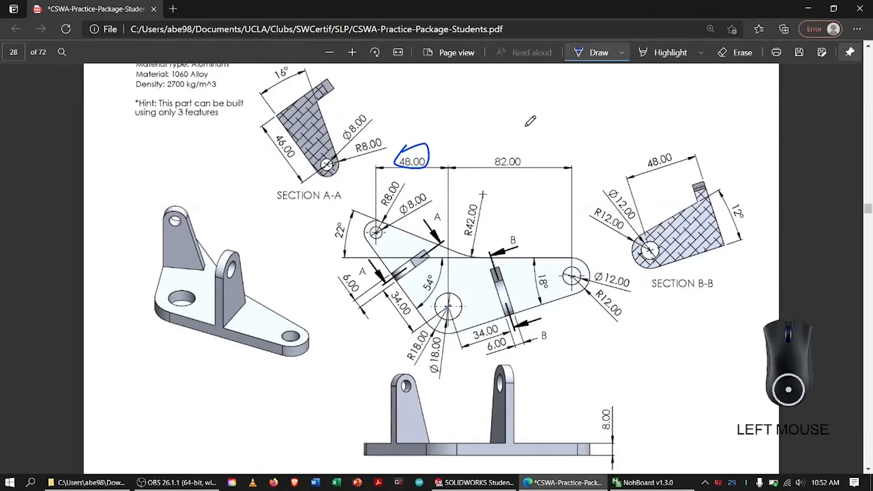
key(alt+Tab)
Dimension the horizontal distance from the small upper circles' centre to the origin as 48 mm.
right_drag(250, 307, 252, 256)
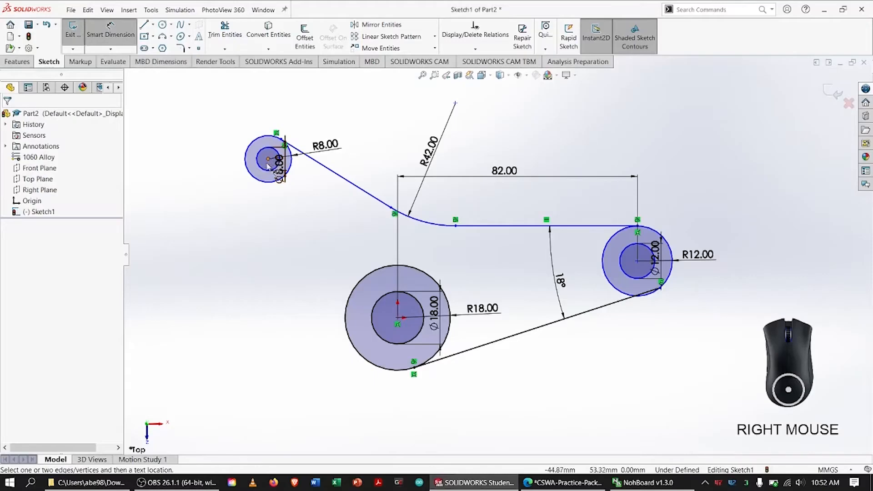
click(268, 158)
click(398, 317)
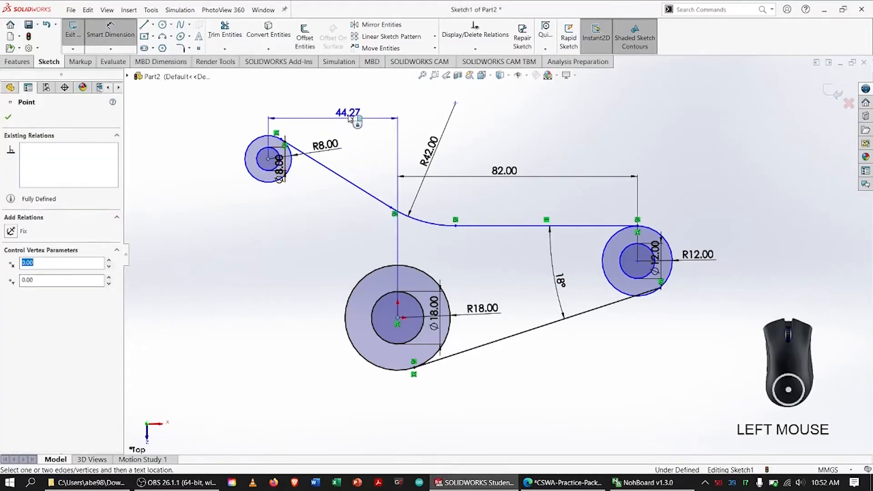
click(349, 120)
text(48)
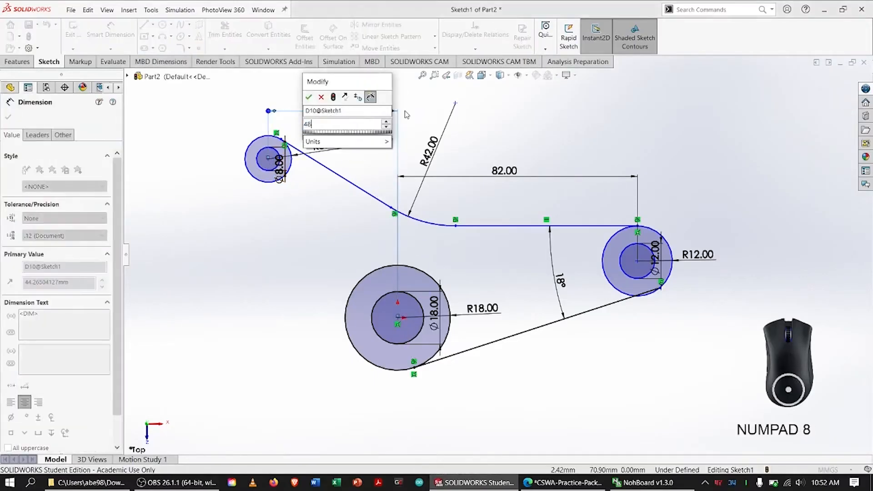
key(Return)
key(Escape)
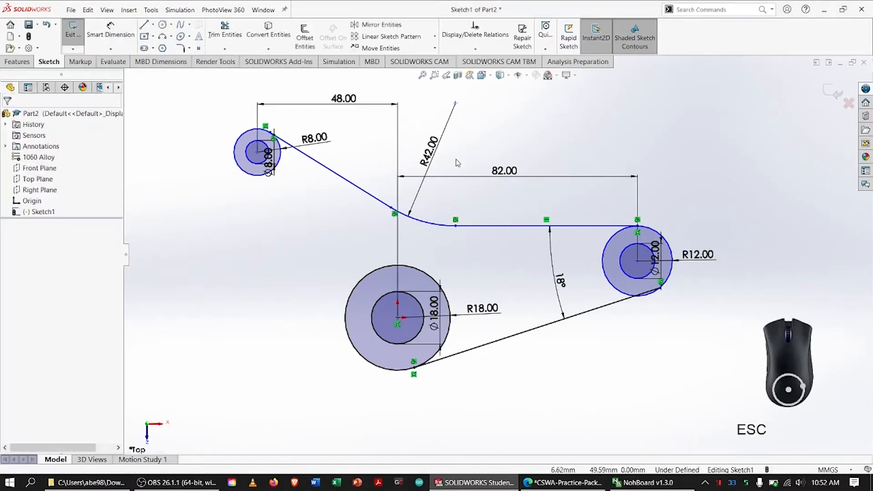
On the PDF drawing, erase the ink, circle the 22° angle, trace its sloped and horizontal edges, and return to SOLIDWORKS.
key(alt+Tab)
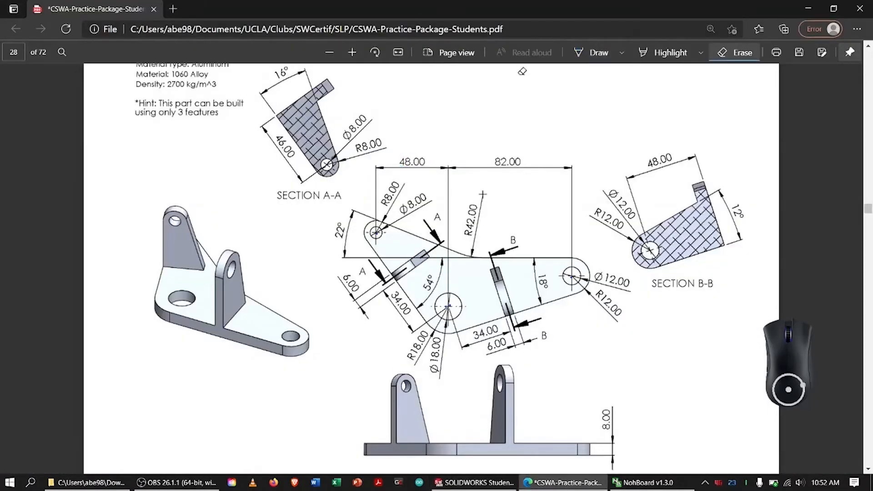
click(596, 52)
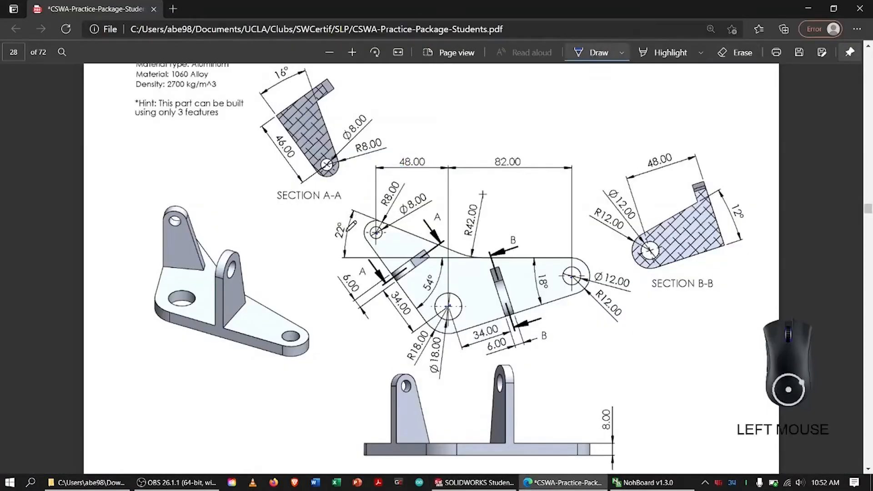
mouse_move(324, 237)
mouse_down()
mouse_move(338, 217)
mouse_move(389, 214)
mouse_up()
drag(450, 246, 449, 246)
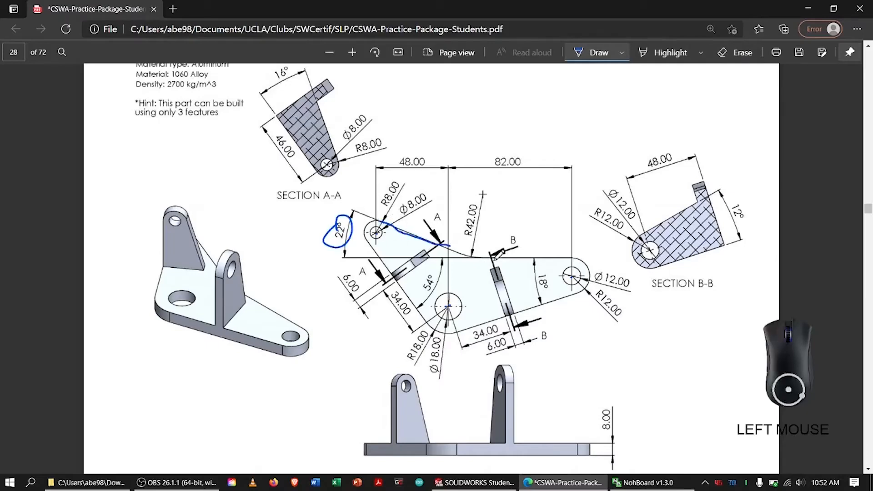
drag(502, 259, 501, 259)
drag(565, 257, 566, 257)
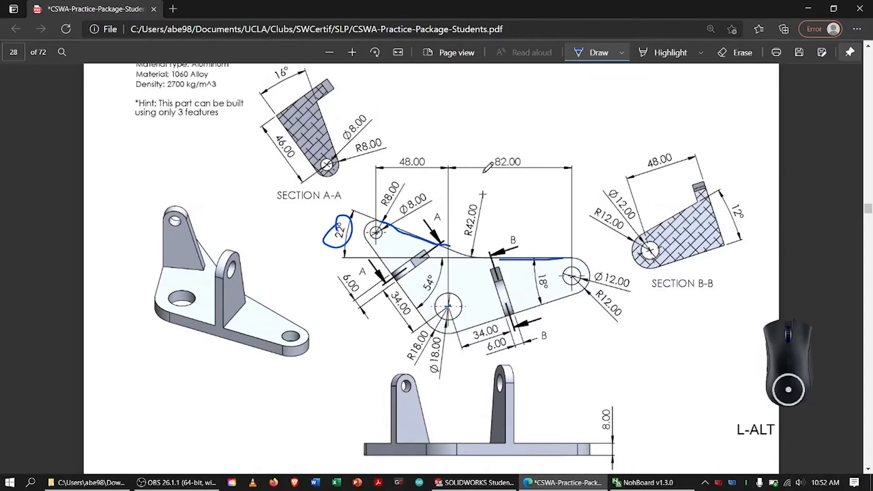
key(alt+Tab)
Dimension the angle between the upper sloped line and the horizontal line as 22°.
click(111, 31)
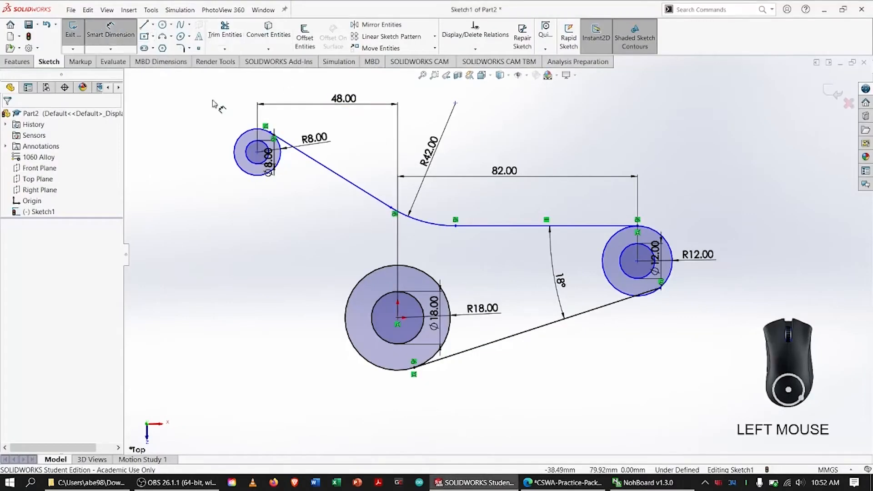
click(328, 172)
click(500, 226)
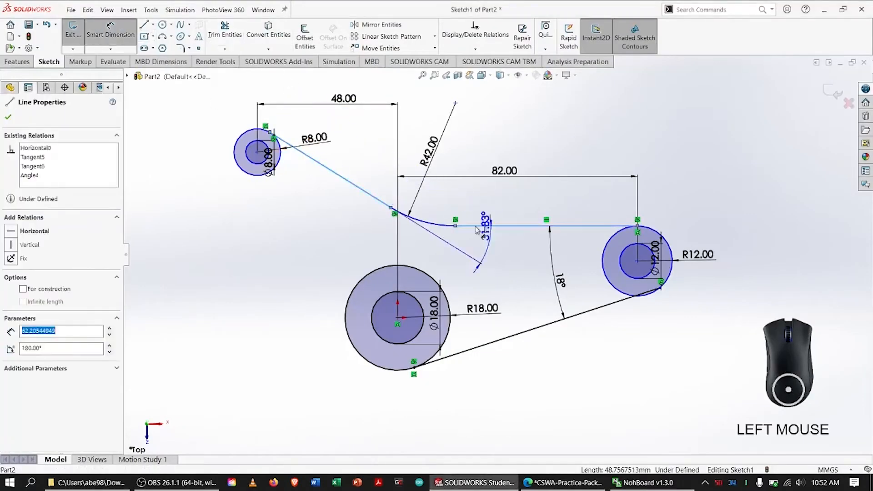
click(401, 167)
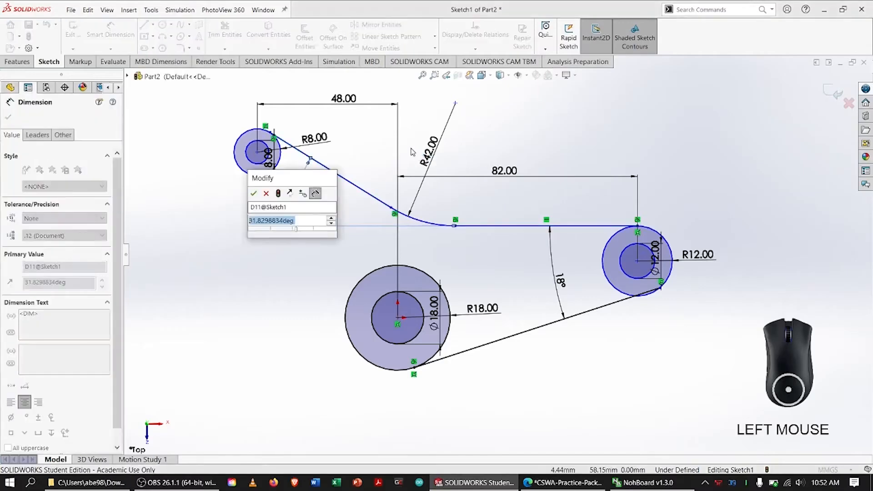
text(22)
key(Return)
key(Escape)
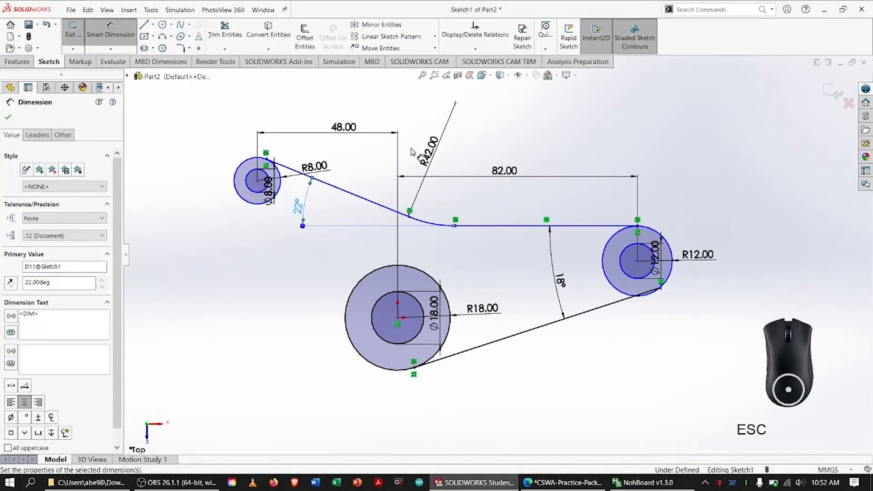
On the PDF drawing, erase the ink, circle the 54° angle, trace its lower-left and horizontal edges, and return to SOLIDWORKS.
key(alt+Tab)
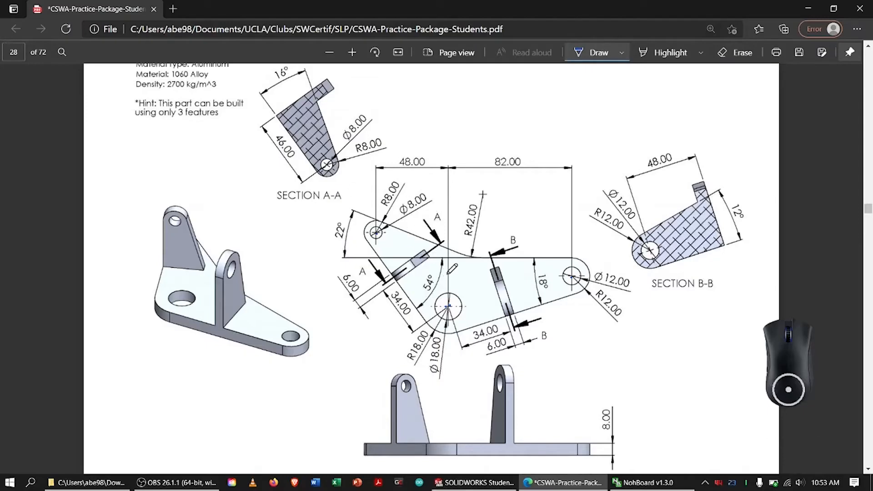
drag(431, 278, 429, 276)
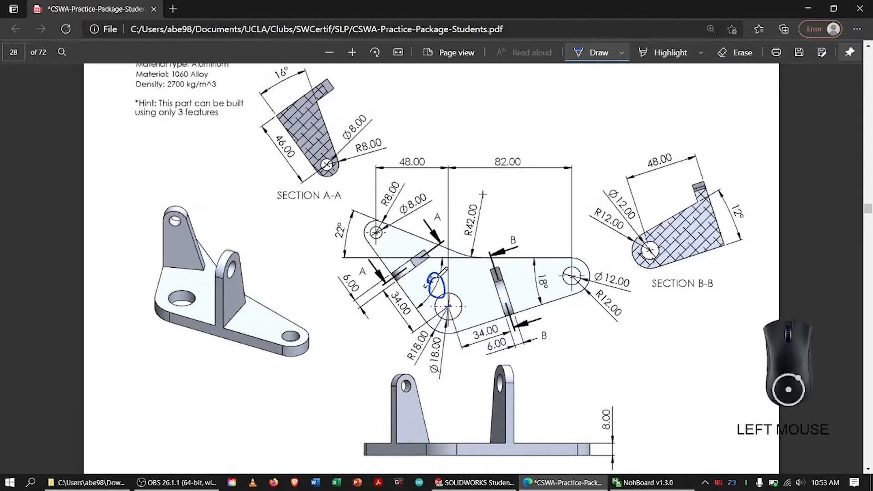
drag(372, 243, 421, 318)
mouse_move(480, 260)
mouse_down()
mouse_move(562, 257)
mouse_move(505, 263)
mouse_up()
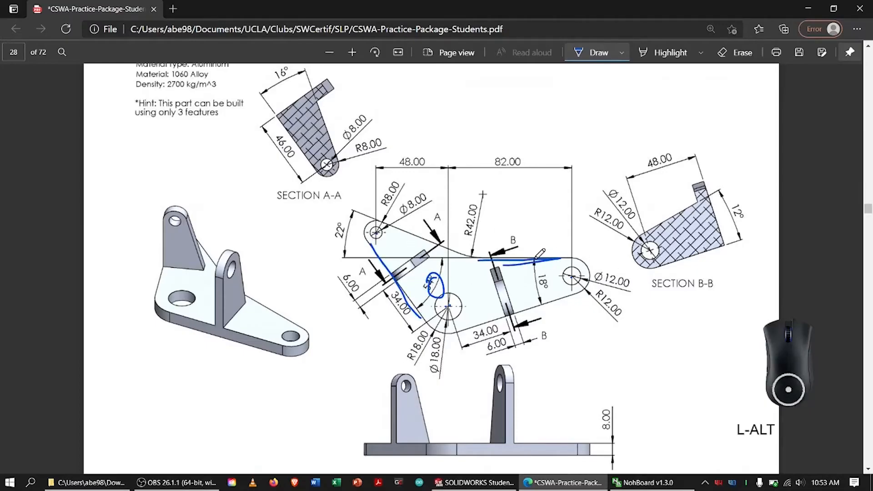
key(alt+Tab)
Sketch a sloped line about 68 mm long from the small R8 circle's lower-left edge to the R18 circle's lower-left edge.
click(146, 25)
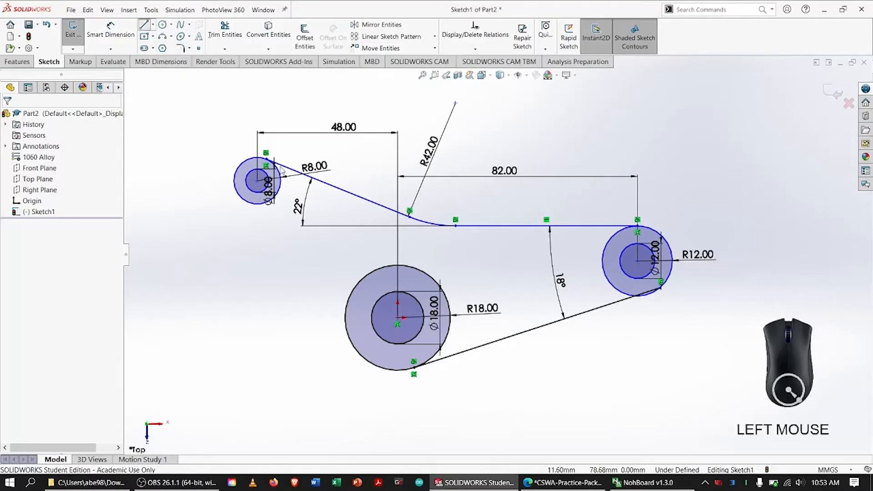
click(243, 201)
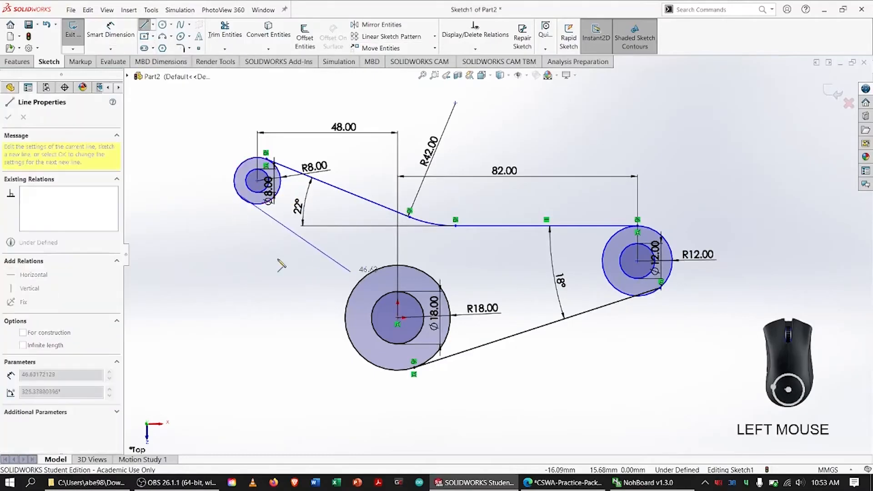
click(358, 348)
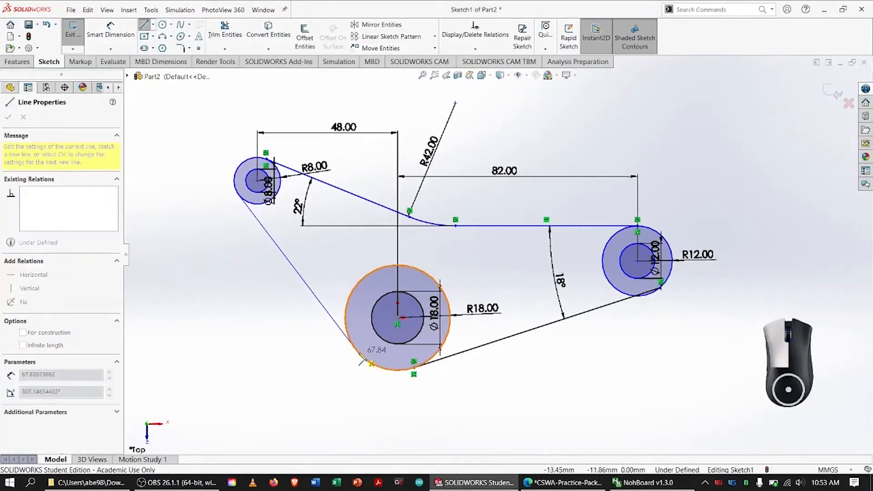
key(Escape)
key(Escape)
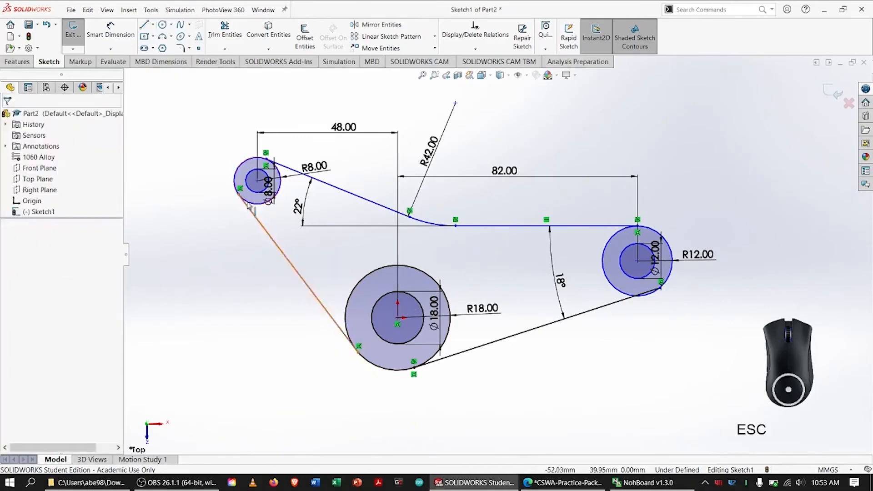
Make the new lower-left sloped line tangent to both the R8 circle and the R18 circle.
click(245, 203)
shift+click(247, 210)
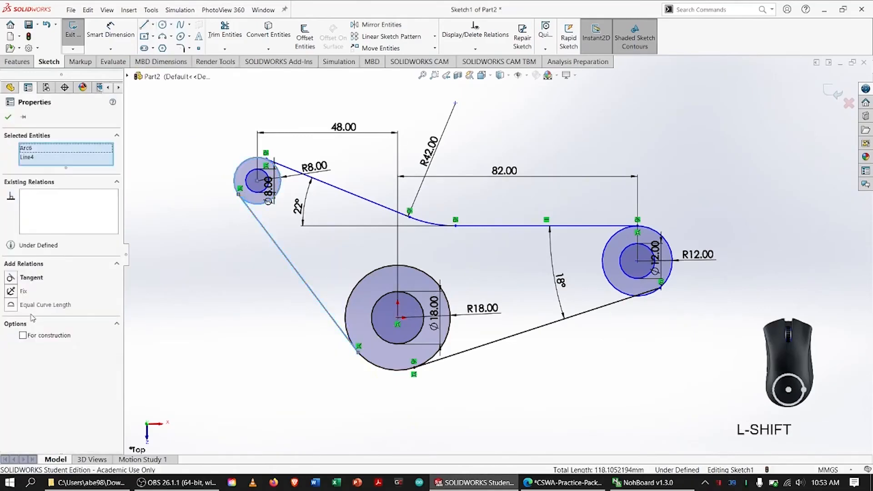
click(16, 279)
click(8, 114)
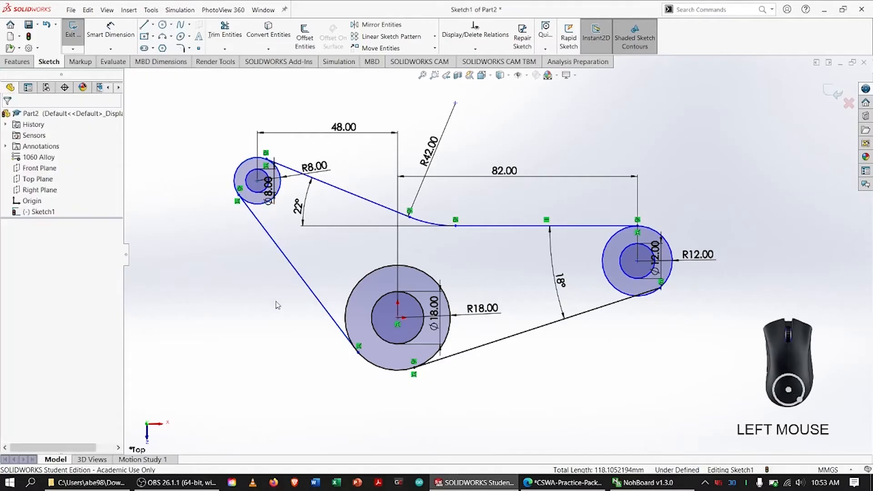
click(318, 301)
shift+click(347, 313)
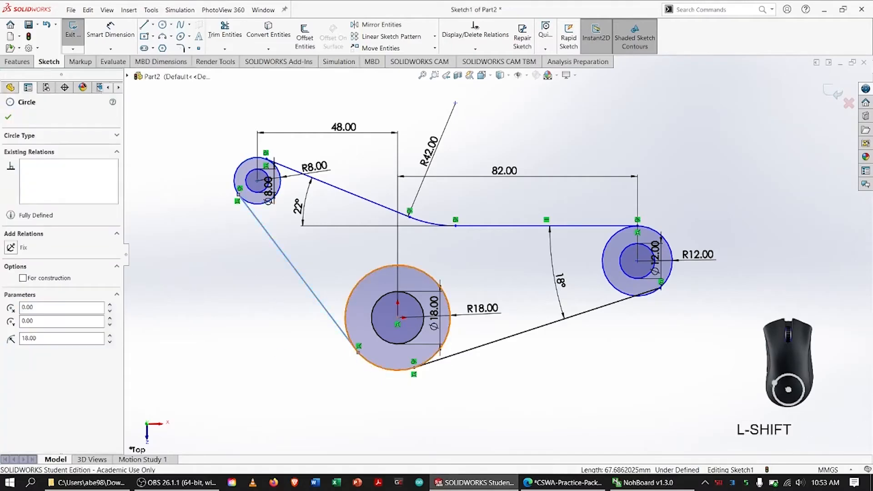
click(10, 277)
click(9, 118)
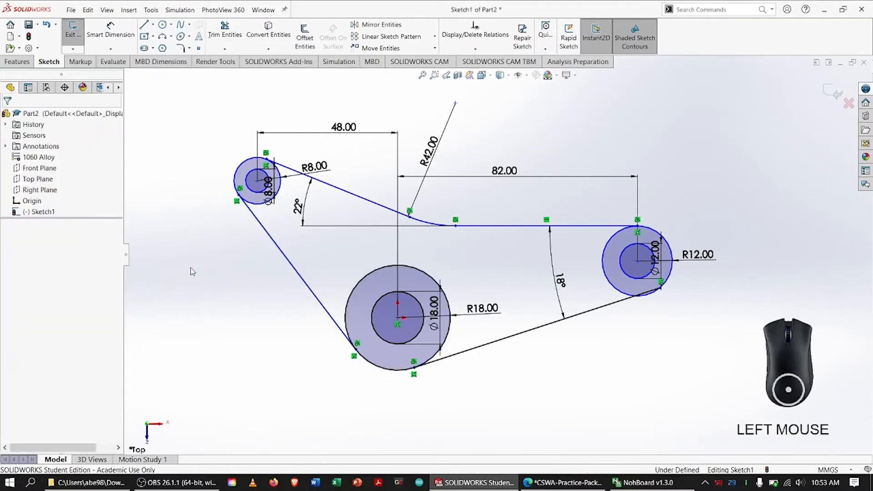
Dimension the angle between the lower-left sloped line and the horizontal line as 54°.
click(110, 32)
click(278, 246)
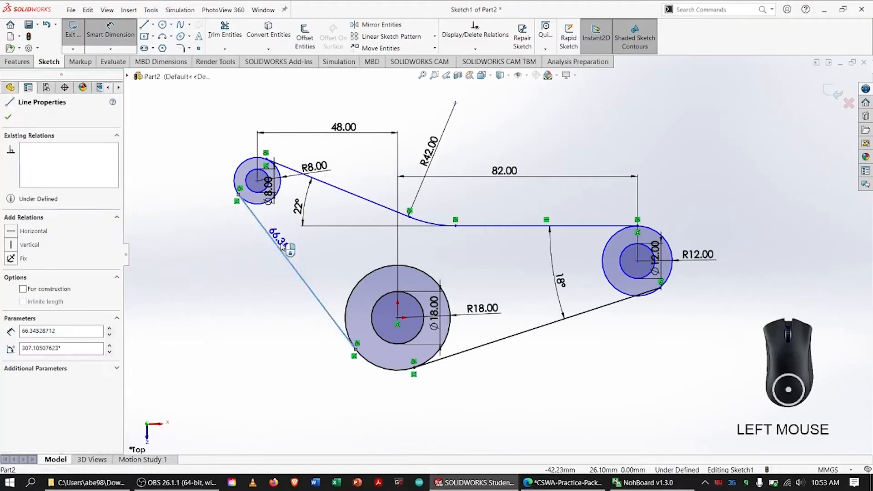
click(468, 226)
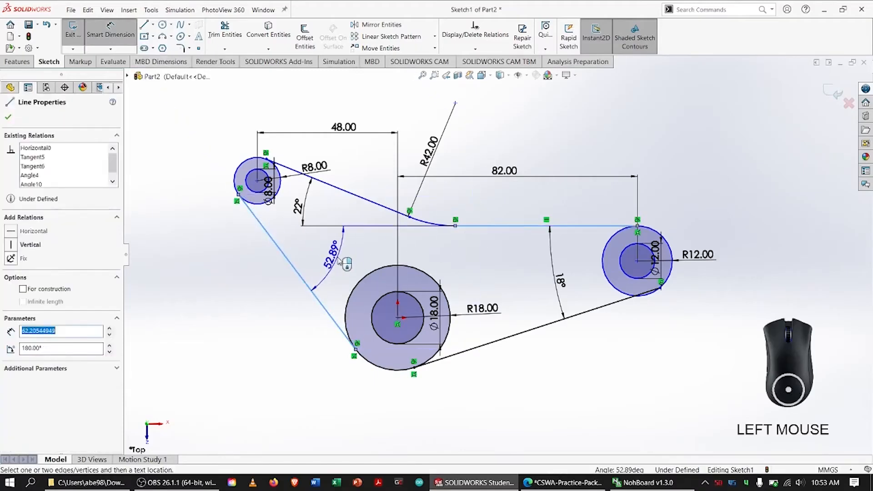
click(332, 248)
text(54)
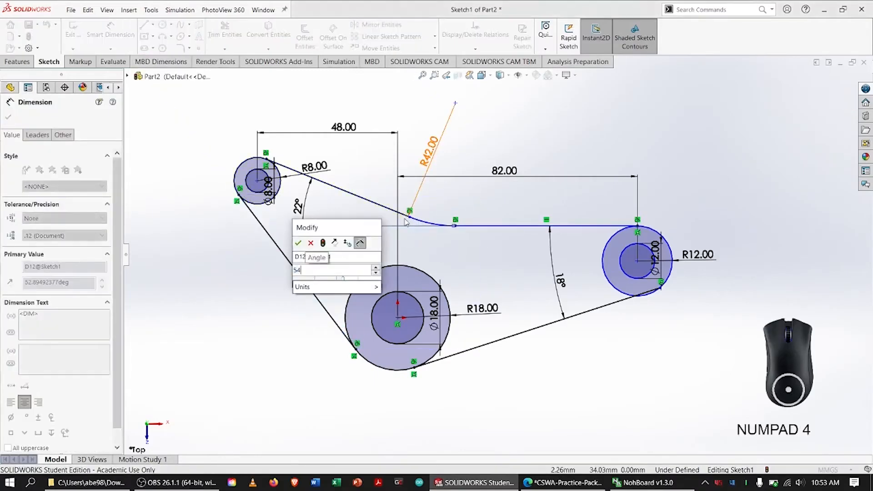
key(Return)
key(Escape)
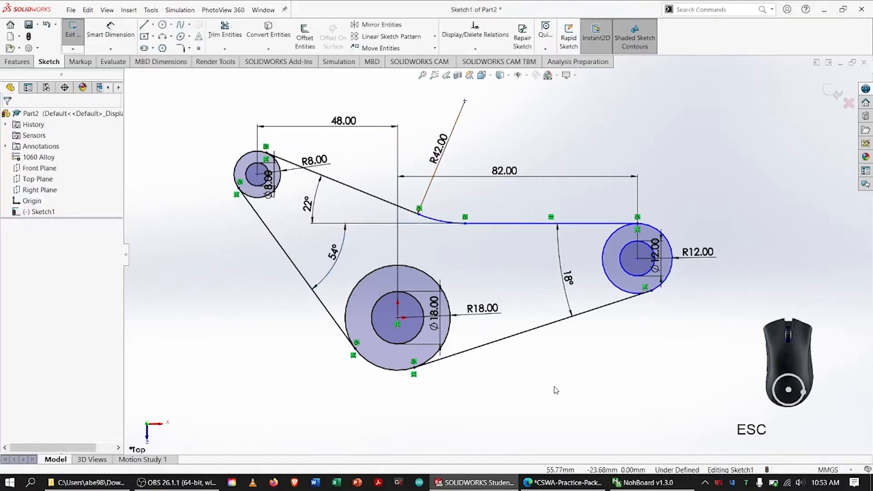
Test the horizontal line's remaining freedom and make the 18° sloped line tangent to the R12 circle.
drag(464, 223, 470, 226)
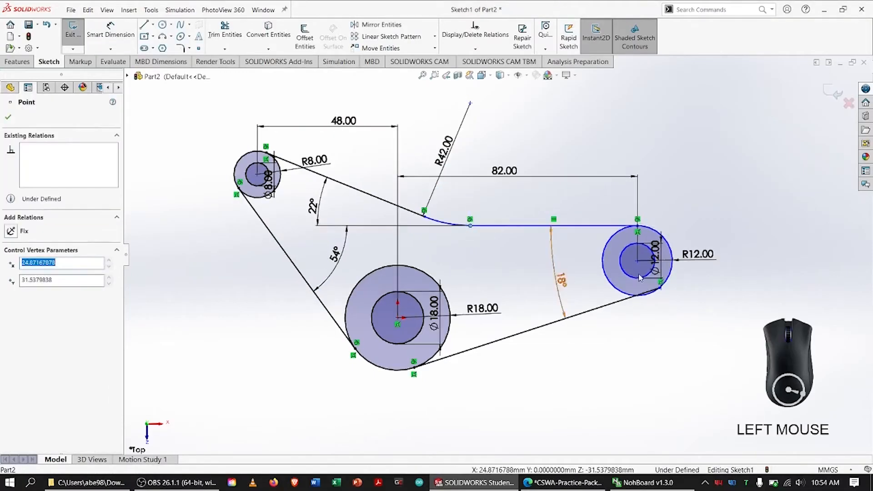
click(716, 305)
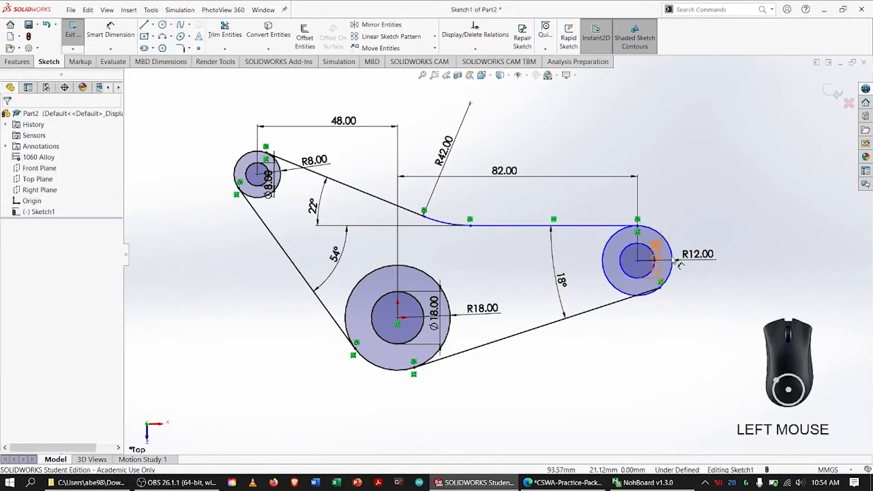
click(621, 301)
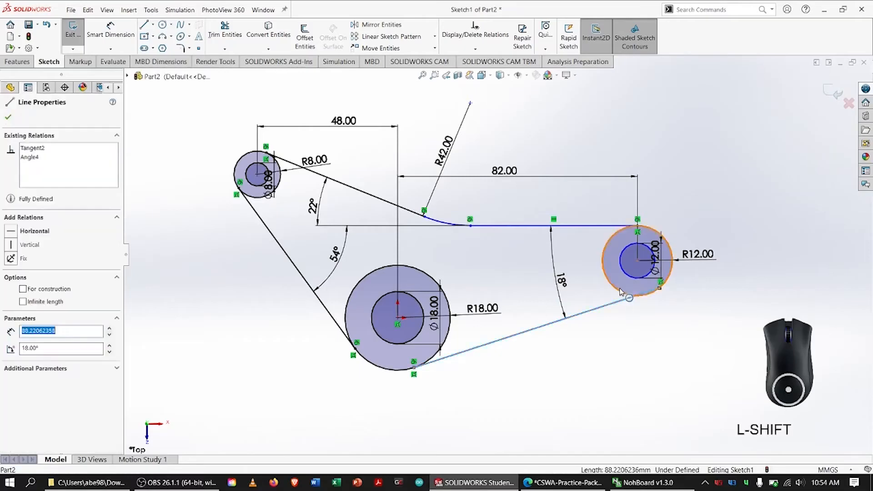
shift+click(623, 295)
click(10, 277)
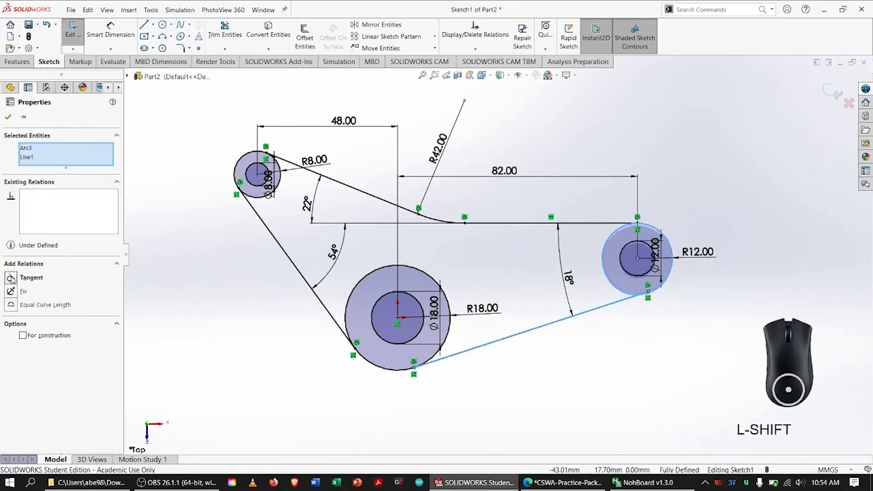
click(151, 99)
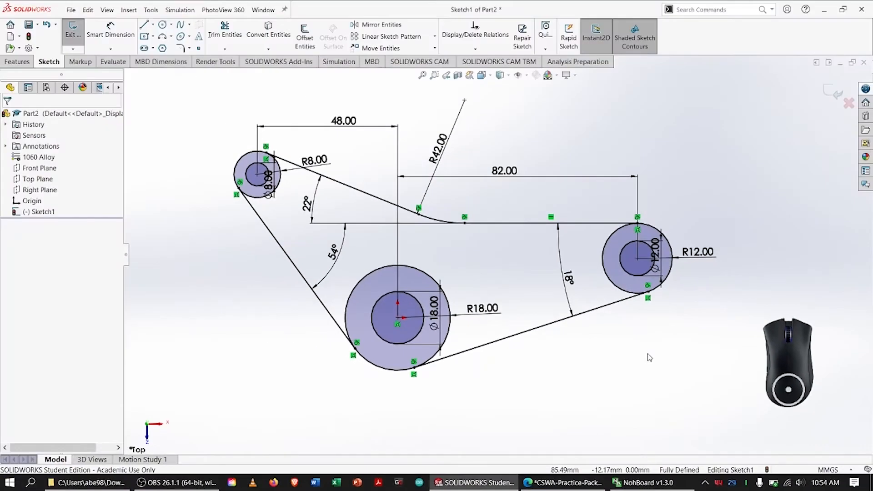
Trim the inner arcs of the R8, R18 and R12 circles so a single closed outline with three holes remains.
click(224, 31)
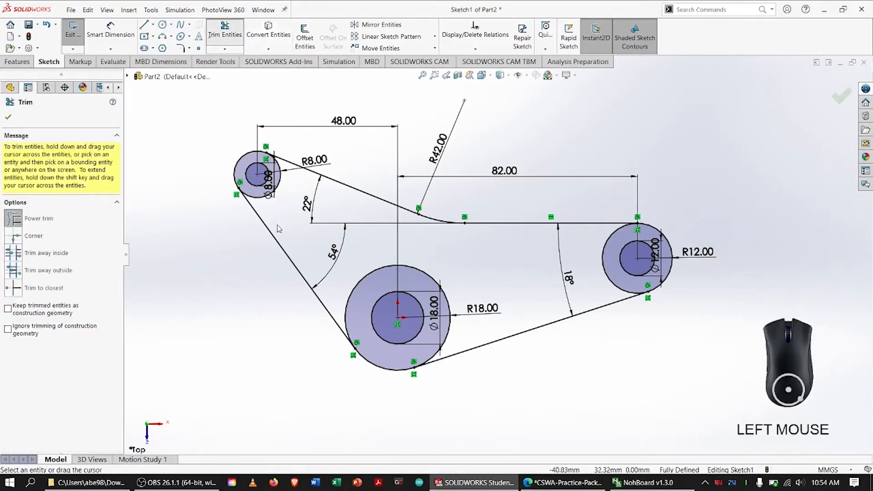
drag(261, 209, 277, 184)
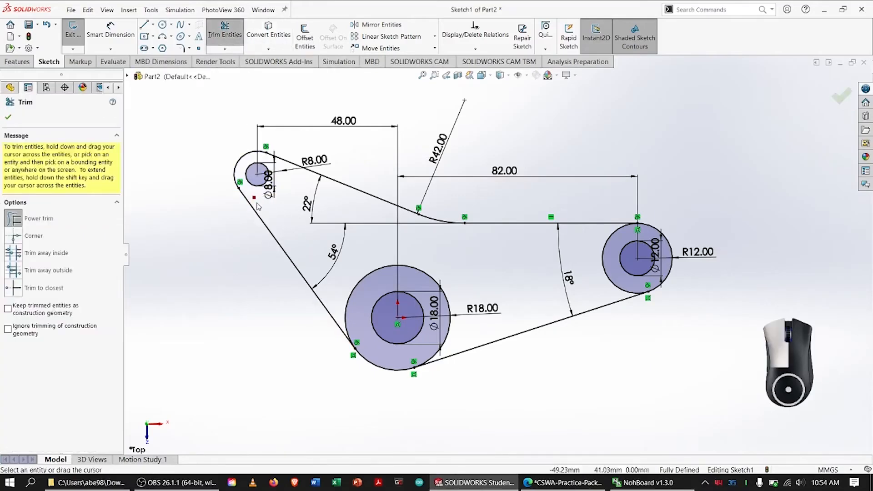
mouse_move(363, 272)
mouse_down()
mouse_move(599, 247)
mouse_move(606, 258)
mouse_up()
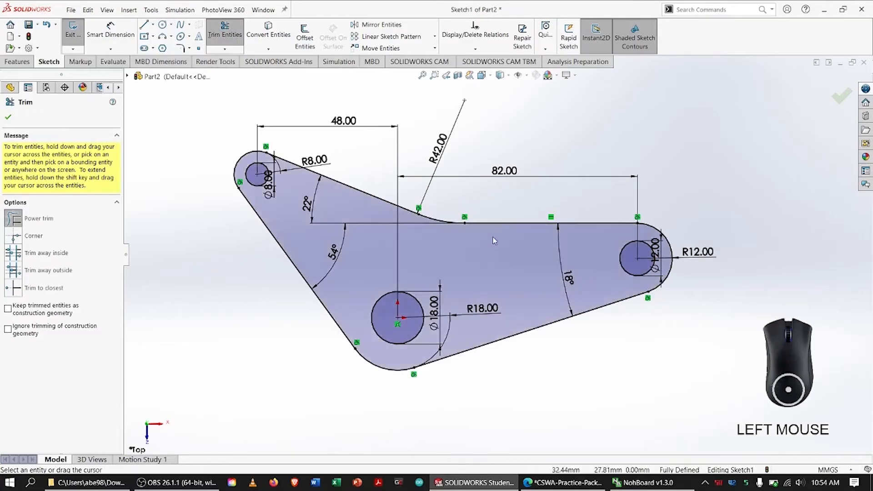
key(Escape)
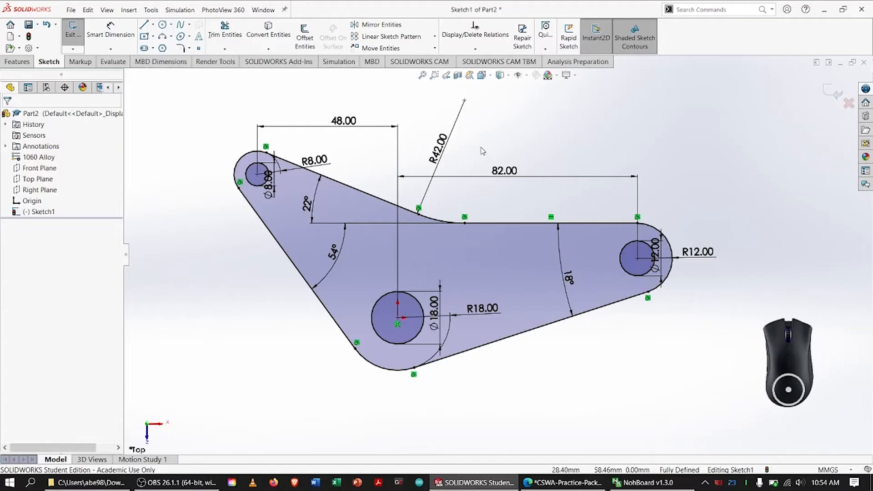
Extrude the base profile as a blind boss 8 mm deep and fit the part in view.
click(17, 61)
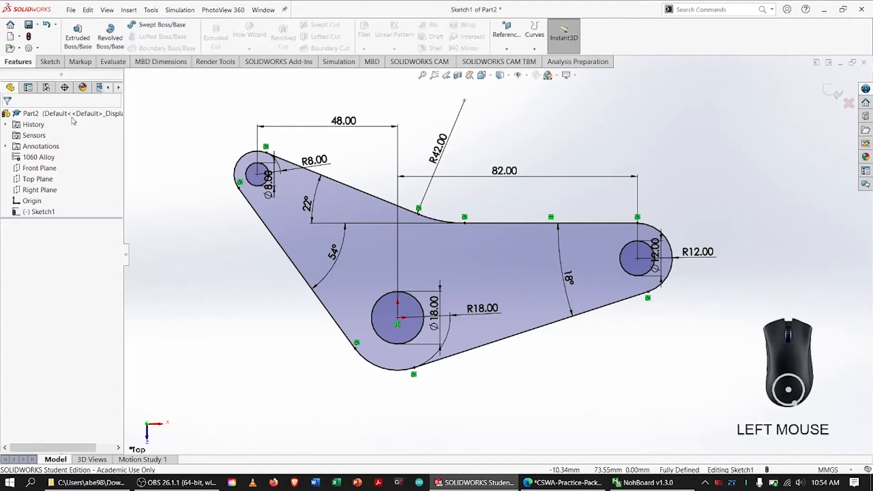
click(77, 37)
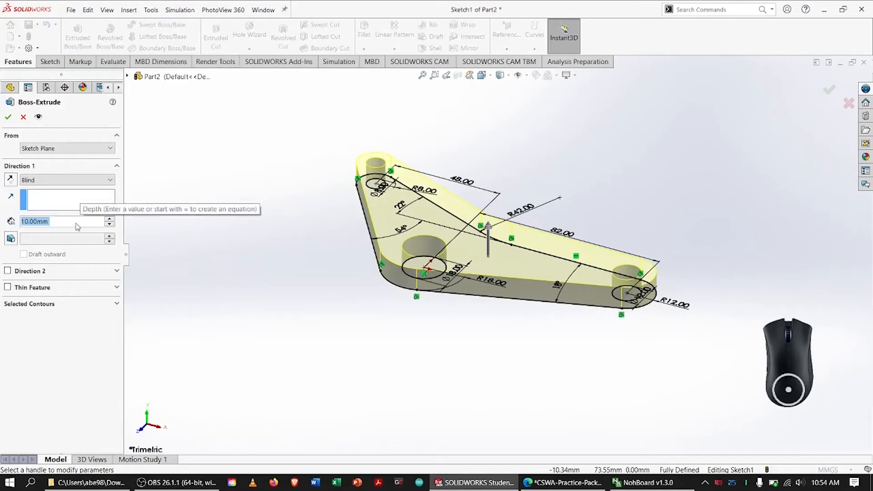
text(8)
key(Return)
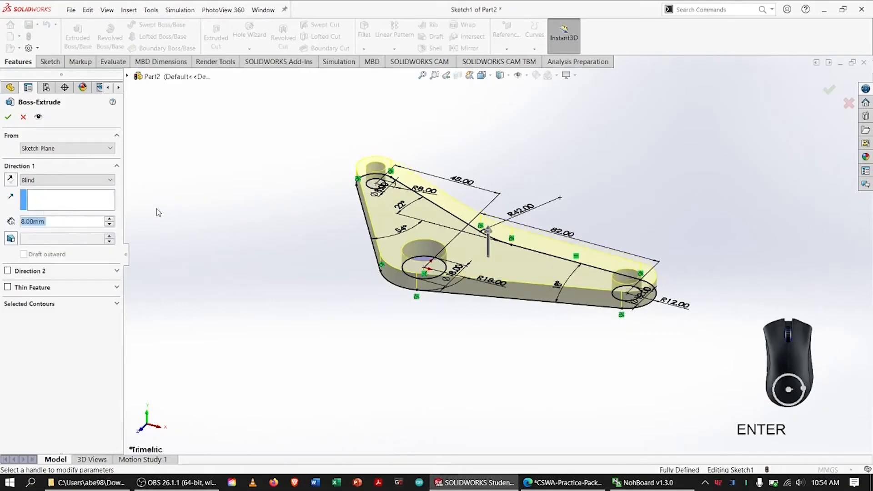
click(9, 117)
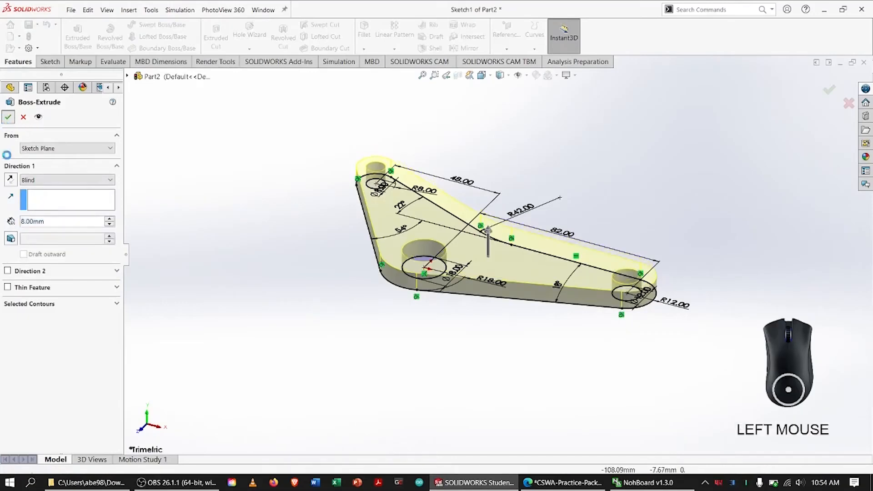
click(257, 248)
key(f)
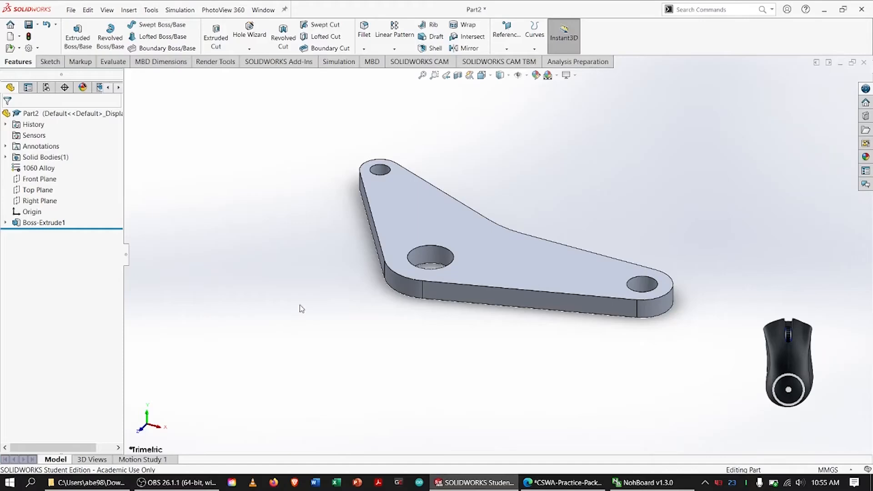
Create a reference axis through the cylindrical face of the 18 mm hole.
click(505, 41)
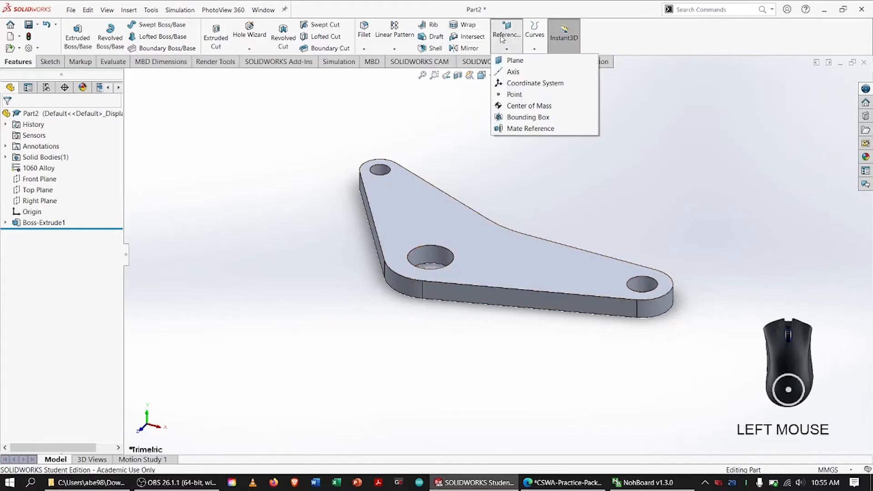
click(513, 72)
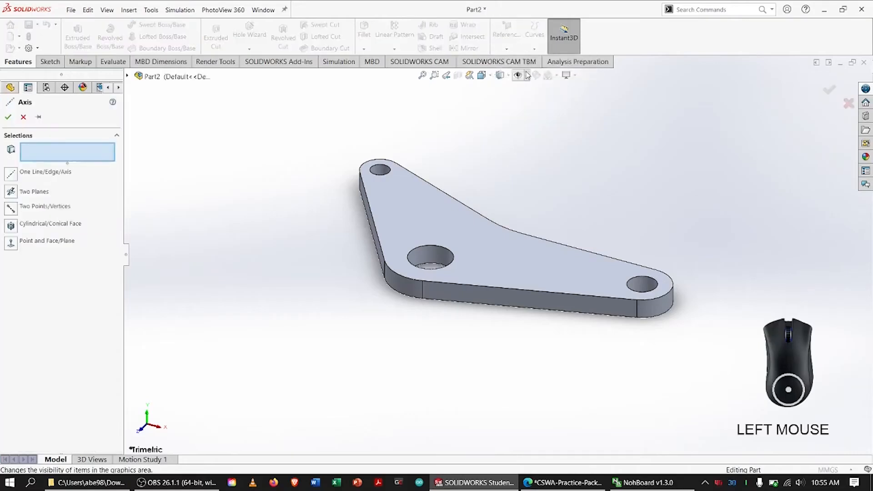
click(437, 251)
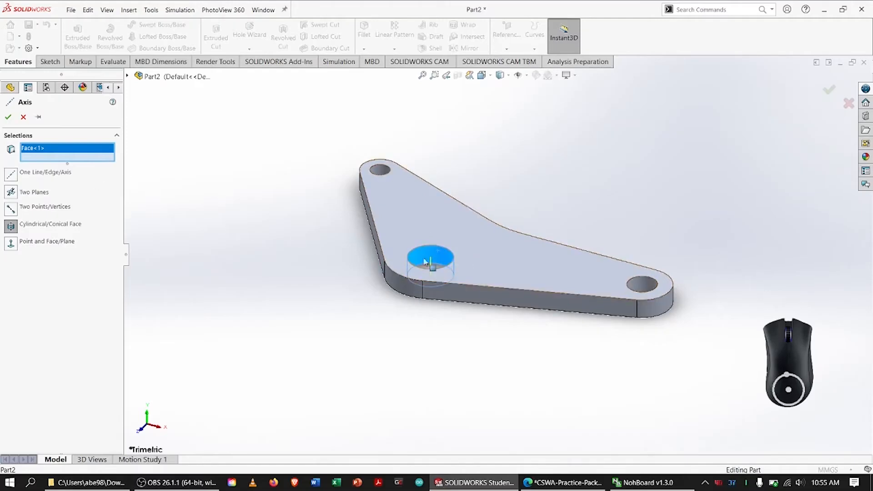
click(9, 117)
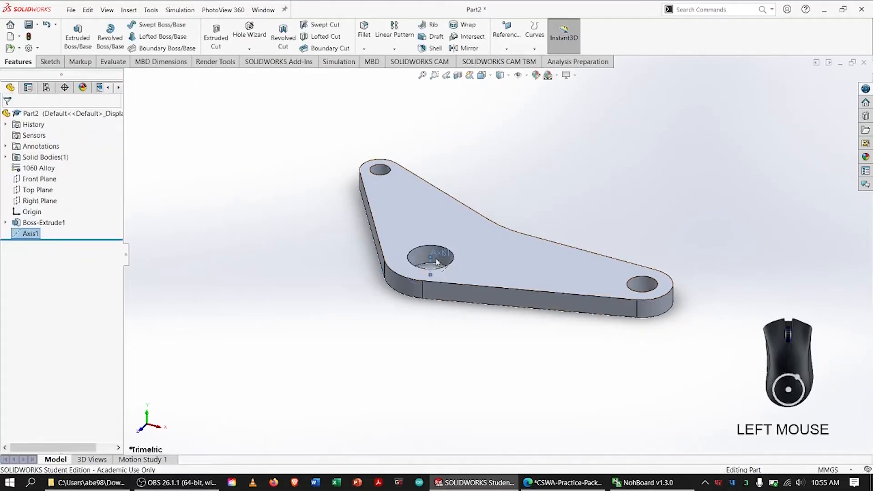
Lengthen the displayed axis of the 18 mm hole so it extends well above and below the plate.
scroll(435, 261, up, 3)
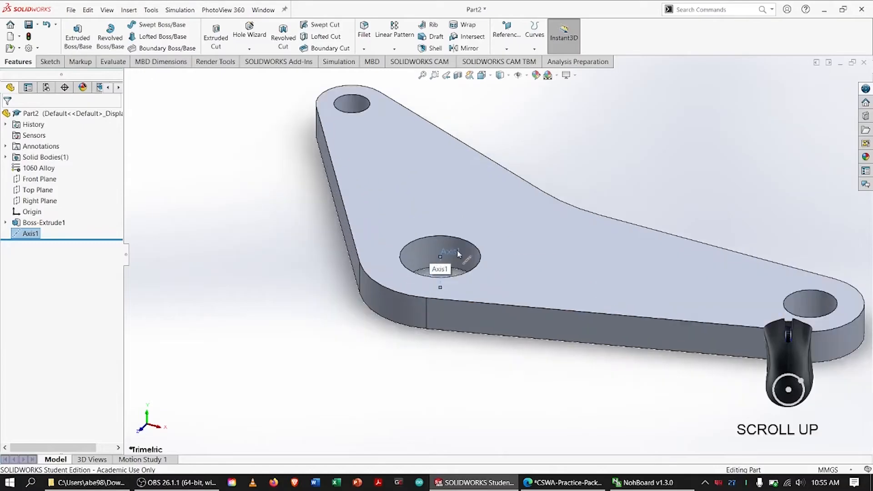
click(441, 257)
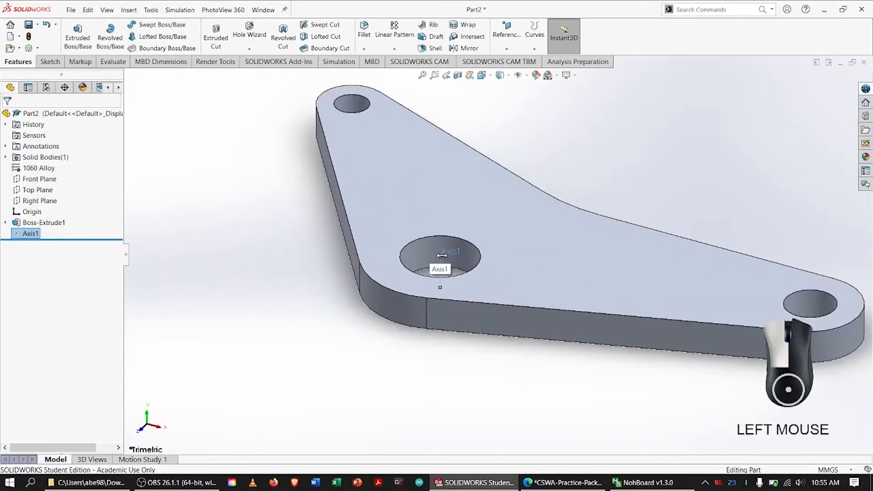
drag(441, 256, 445, 179)
drag(440, 287, 431, 355)
scroll(520, 241, down, 3)
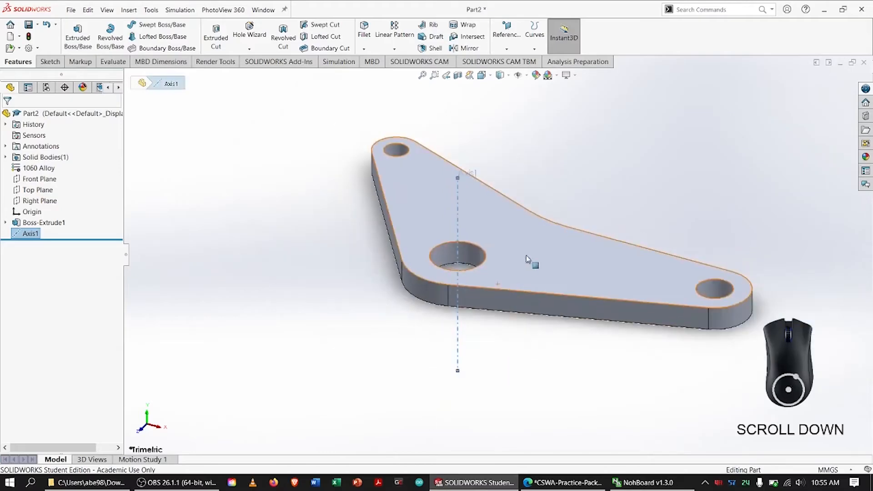
key(f)
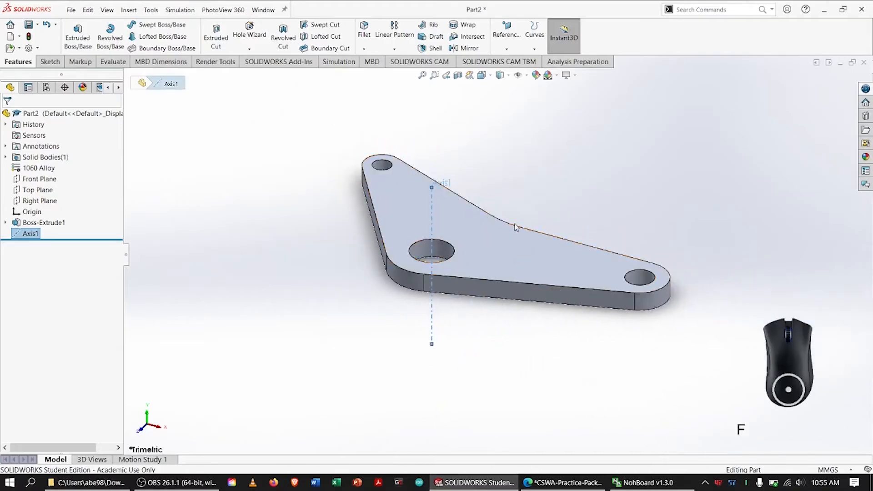
click(531, 171)
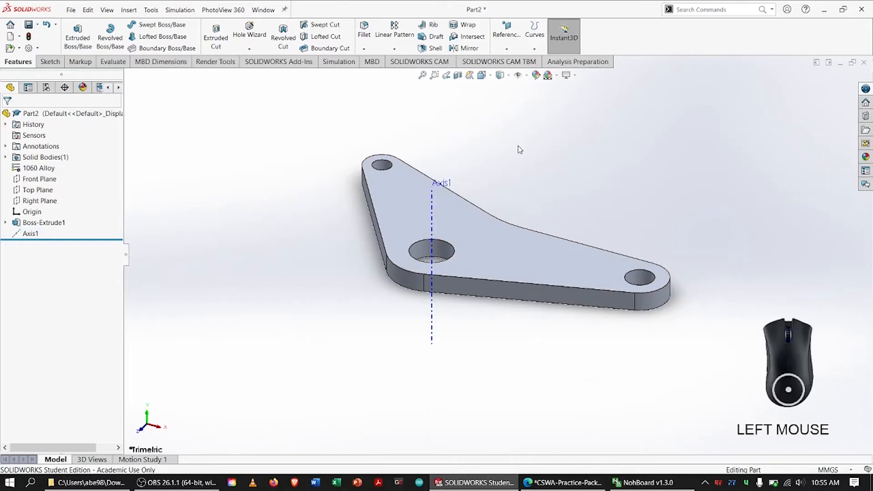
Create a reference plane through the 18 mm hole's axis, perpendicular to the plate's long straight front side face.
click(496, 40)
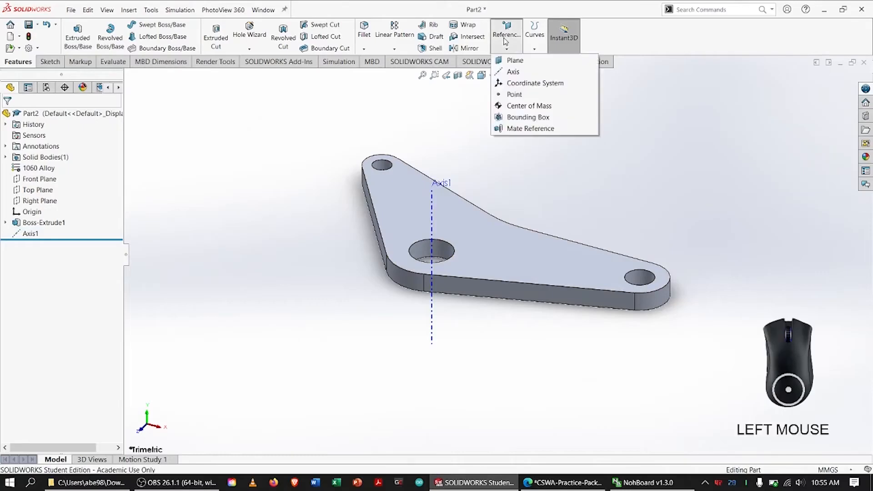
click(496, 40)
click(496, 40)
click(514, 61)
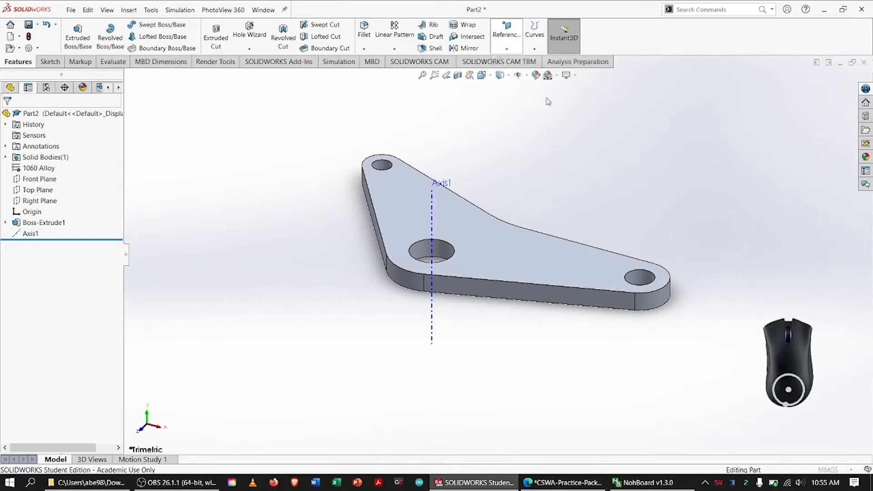
click(440, 225)
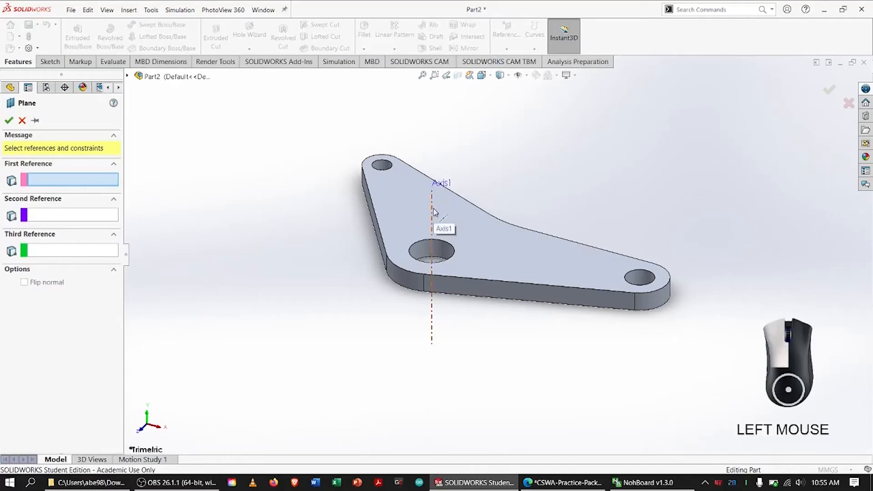
click(547, 297)
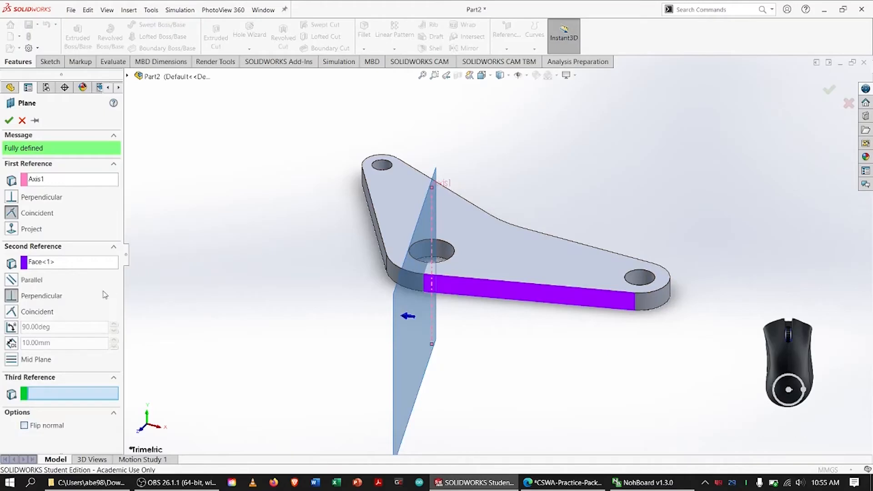
click(8, 121)
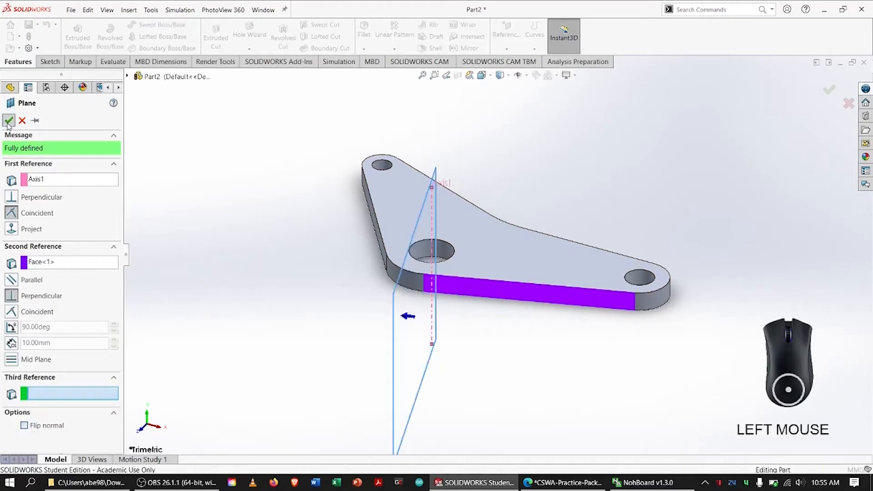
Create a second reference plane through the 18 mm hole's axis, perpendicular to the straight outer side face of the arm running backward.
click(506, 28)
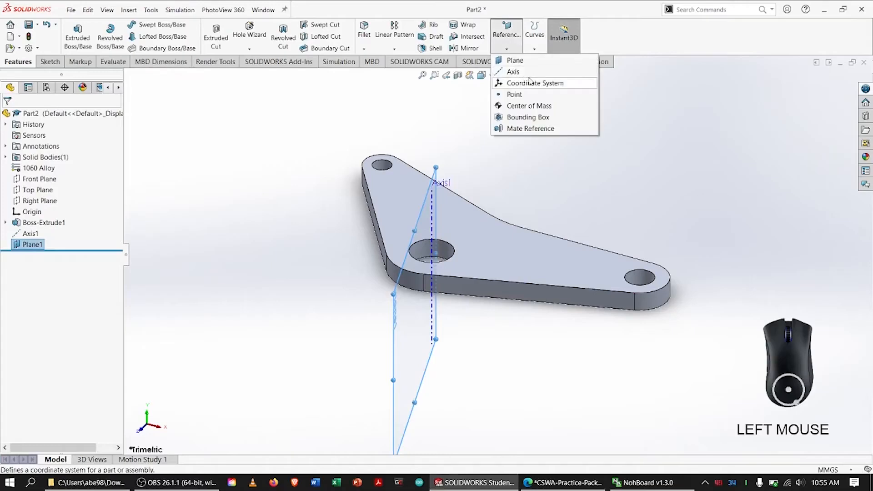
click(535, 64)
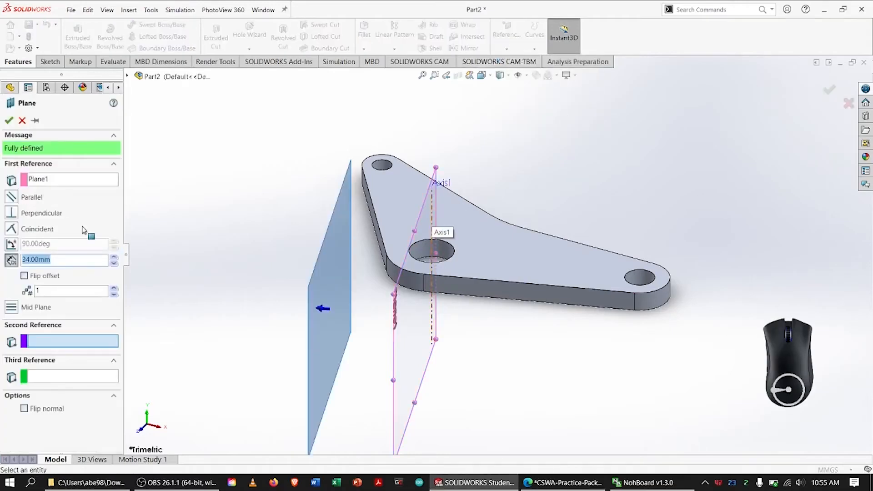
click(71, 182)
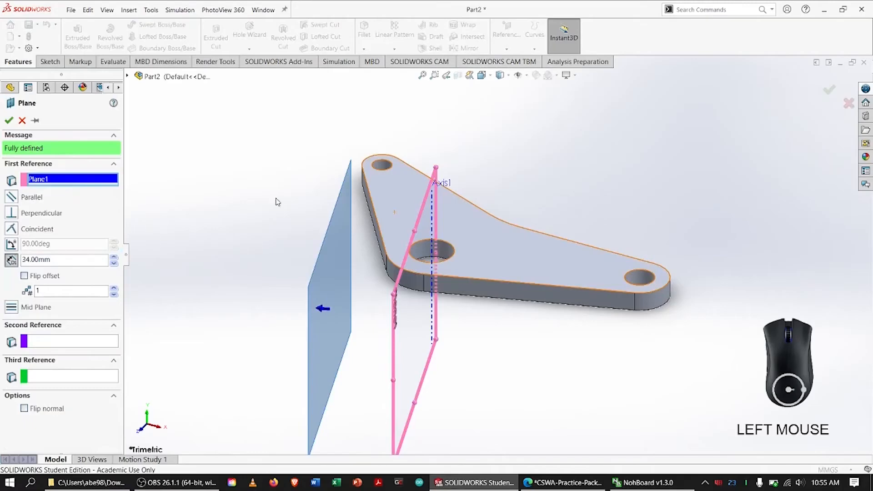
click(433, 229)
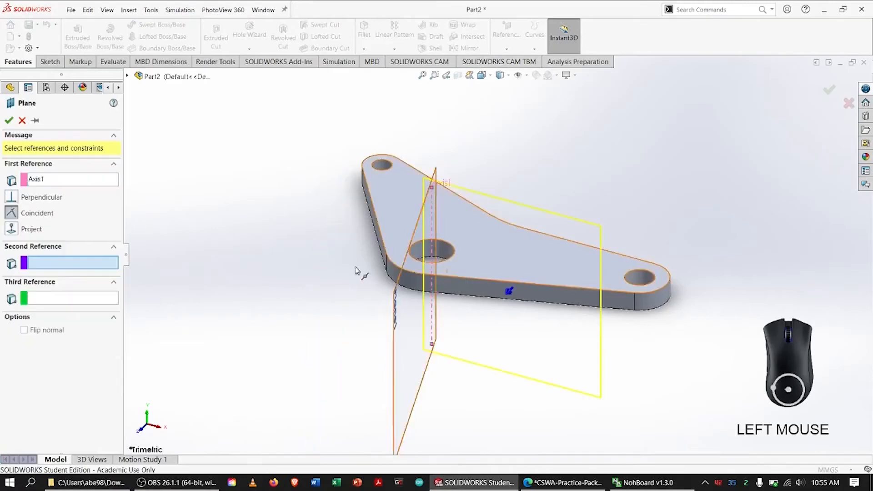
click(374, 224)
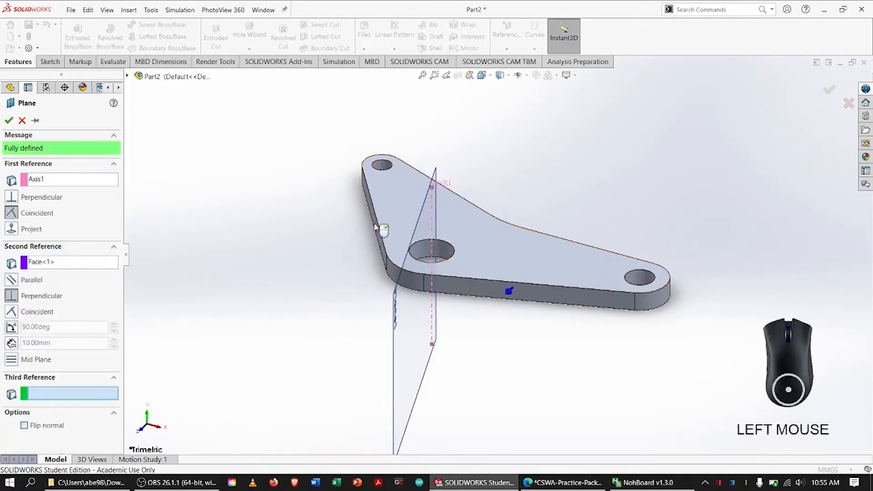
click(9, 120)
click(267, 207)
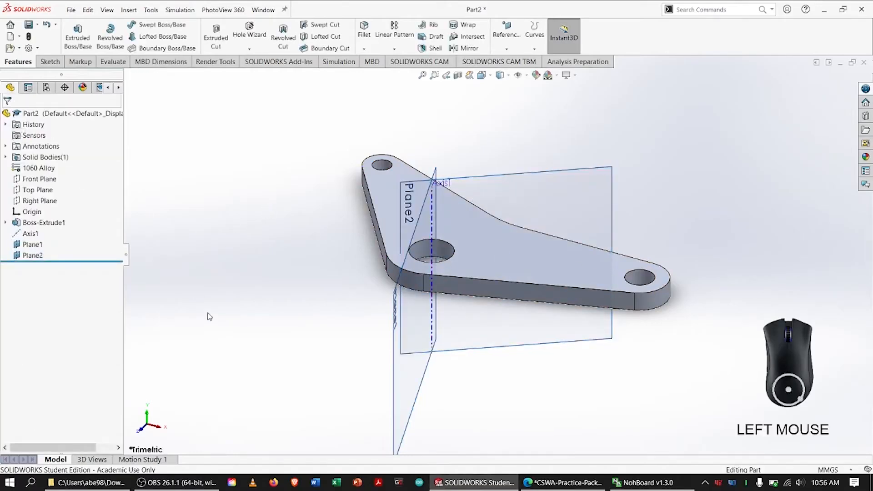
Widen the displayed boundary of the second reference plane so it extends past the plate's corner beside the 18 mm hole.
click(496, 191)
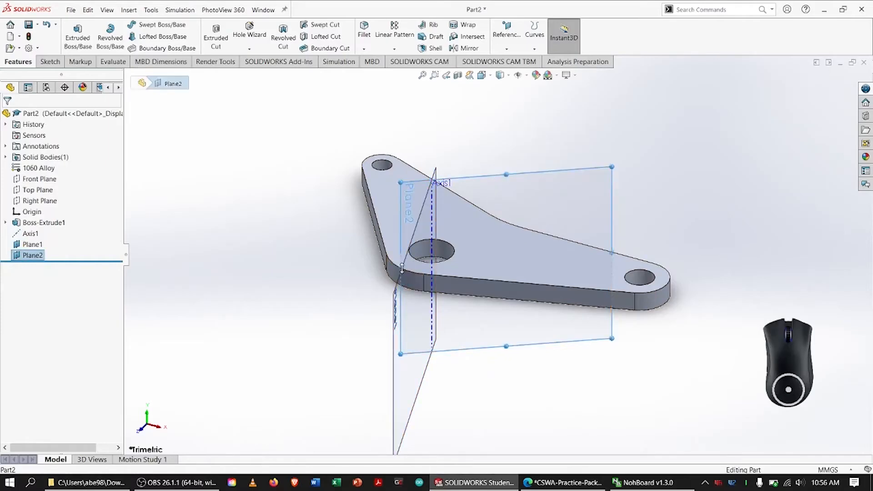
drag(397, 270, 322, 271)
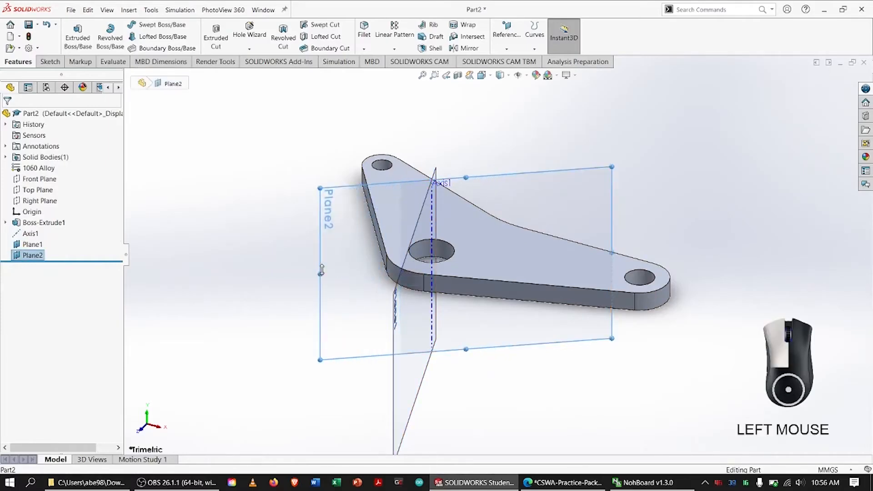
click(237, 227)
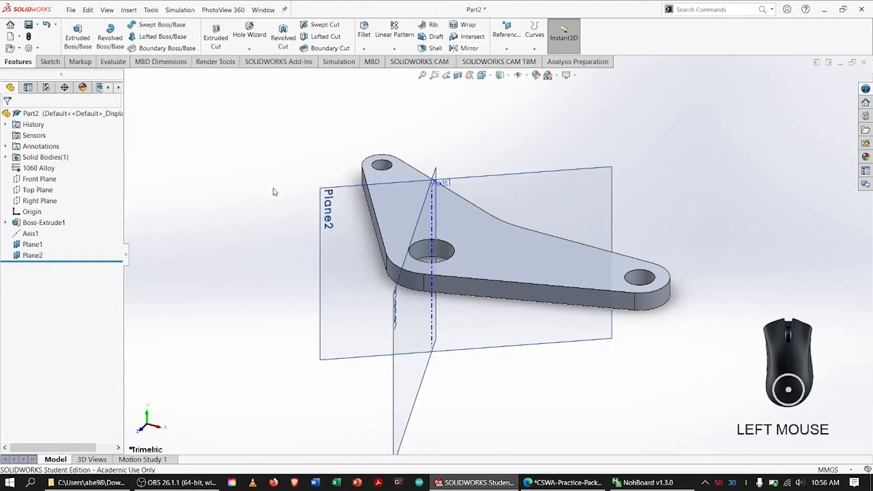
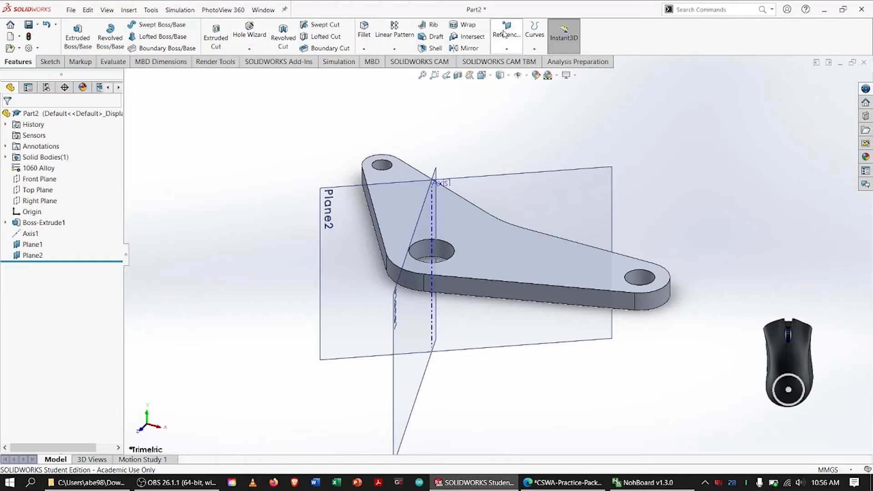
Create a reference plane offset 34 mm from Plane1 toward the long arm, and circle both 34.00 dimensions in the browser's PDF drawing.
click(507, 46)
click(514, 60)
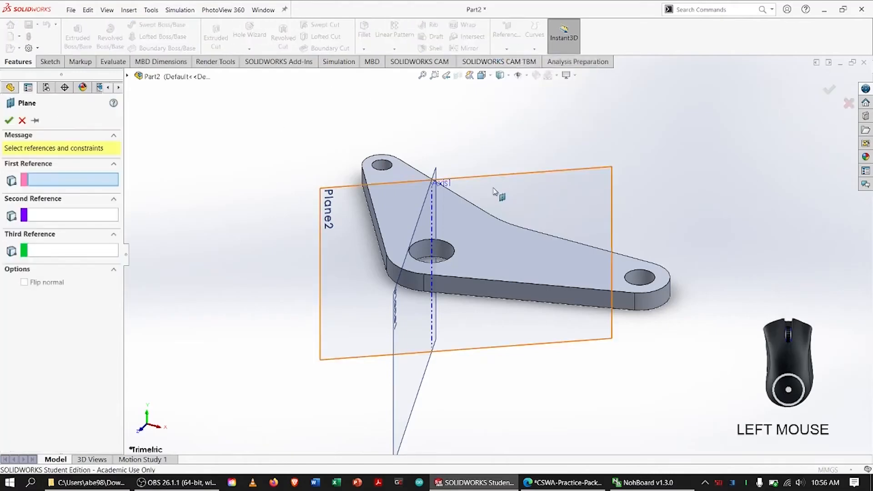
click(412, 247)
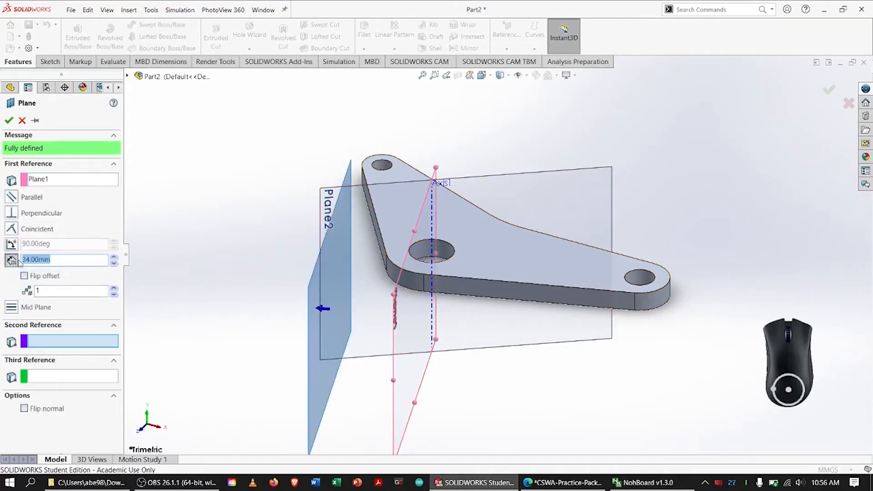
key(alt+Tab)
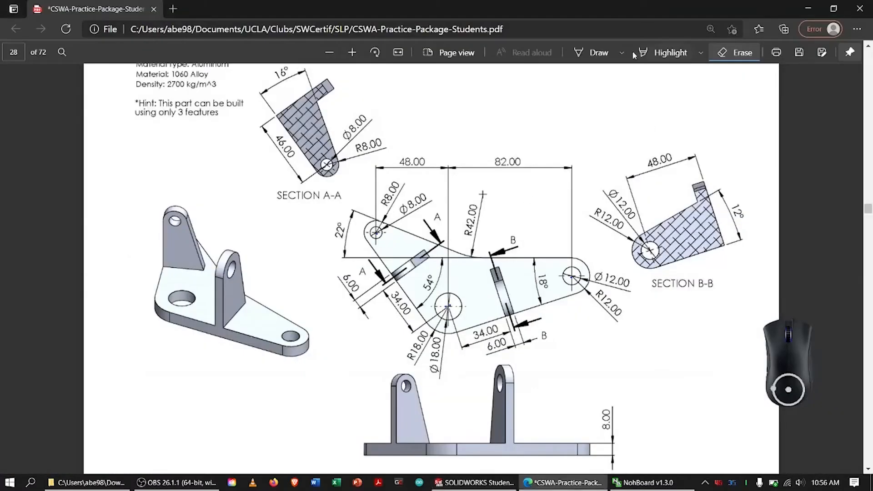
click(593, 81)
click(596, 52)
mouse_move(483, 330)
mouse_down()
mouse_move(514, 331)
mouse_move(499, 316)
mouse_up()
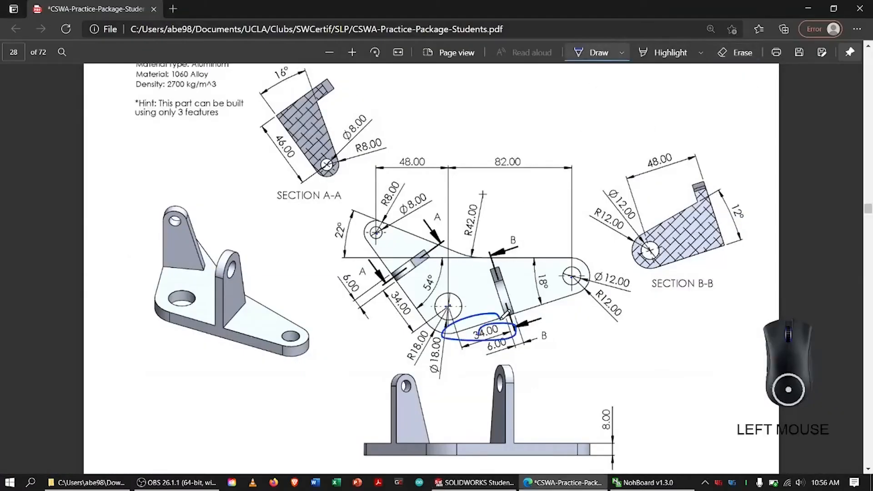
mouse_move(402, 290)
mouse_down()
mouse_move(417, 317)
mouse_move(400, 289)
mouse_up()
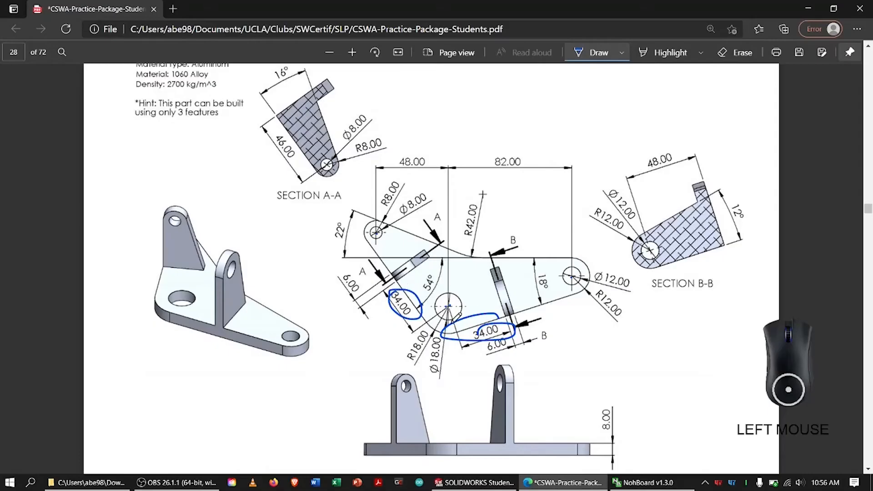
key(alt+Tab)
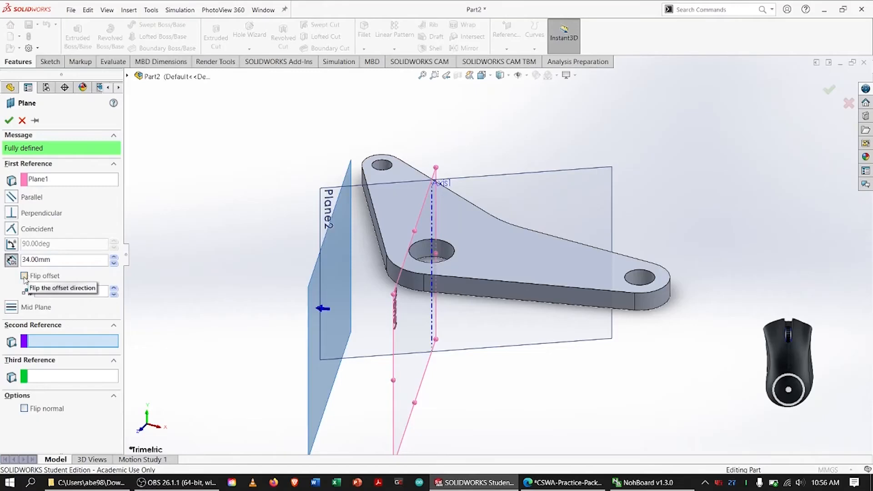
click(24, 276)
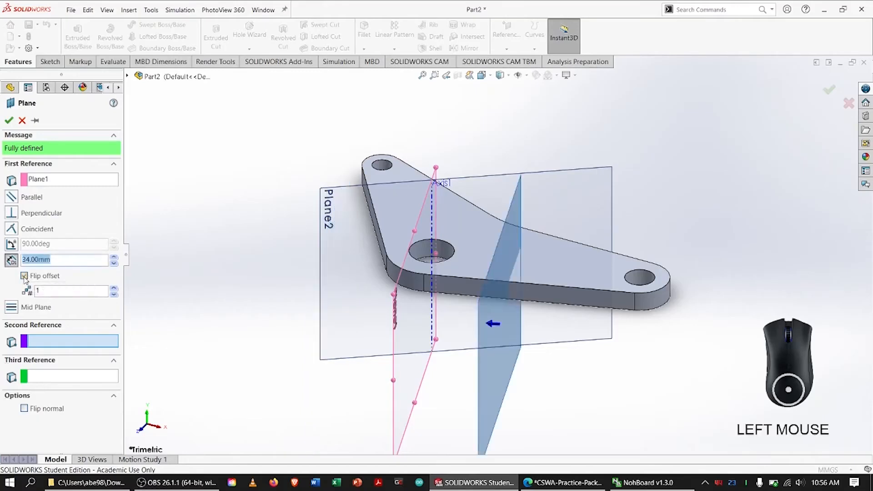
click(9, 121)
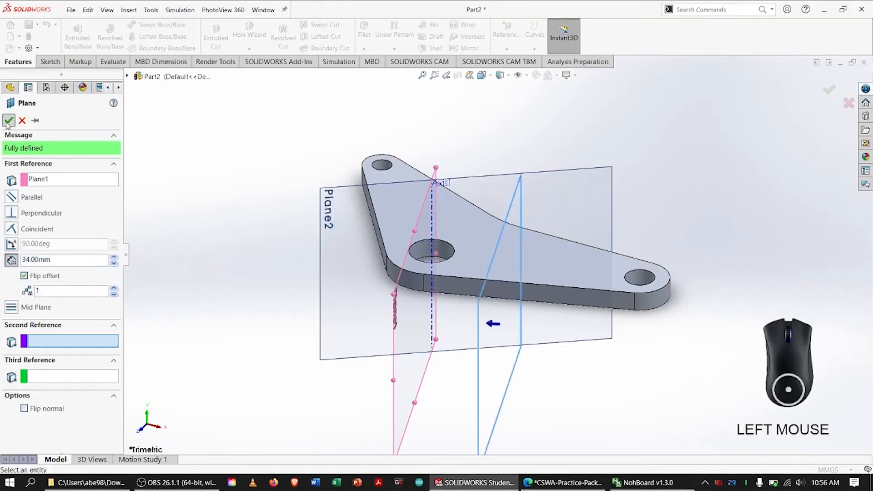
Create a reference plane offset 34 mm from Plane2 toward the end of the arm running backward.
click(365, 189)
click(506, 32)
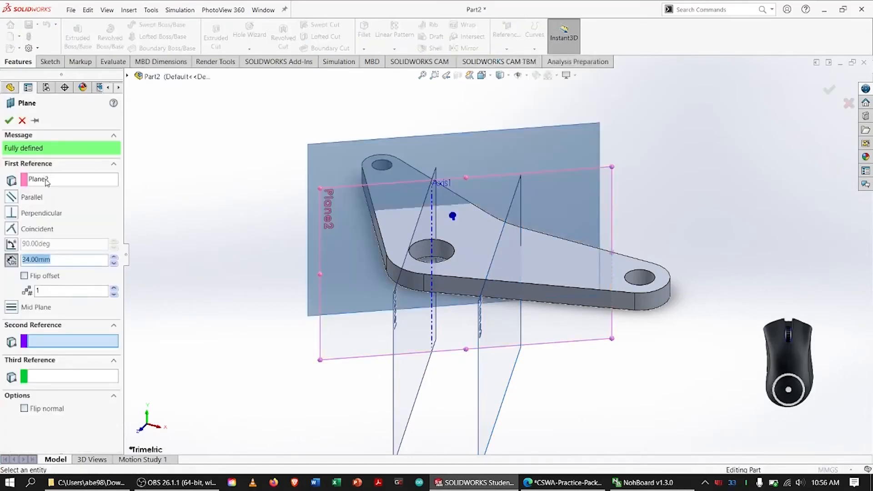
click(9, 118)
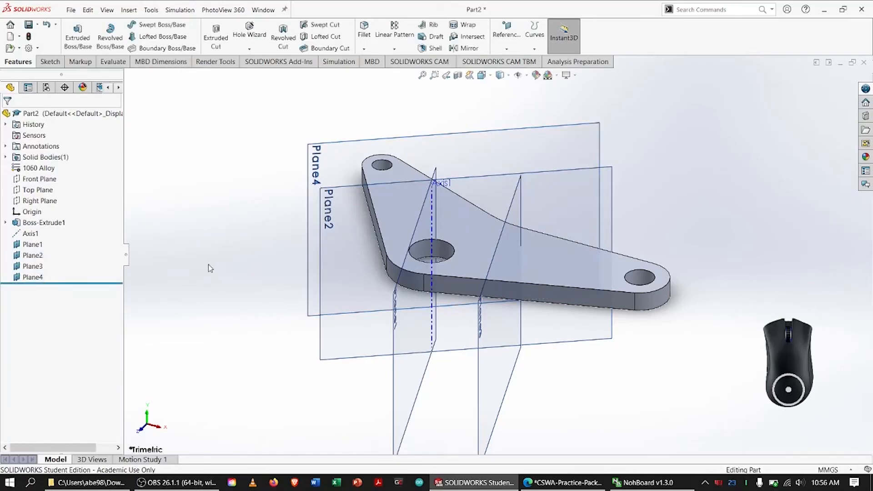
Hide Plane1, Plane2 and the axis of the 18 mm hole.
click(31, 244)
ctrl+click(35, 256)
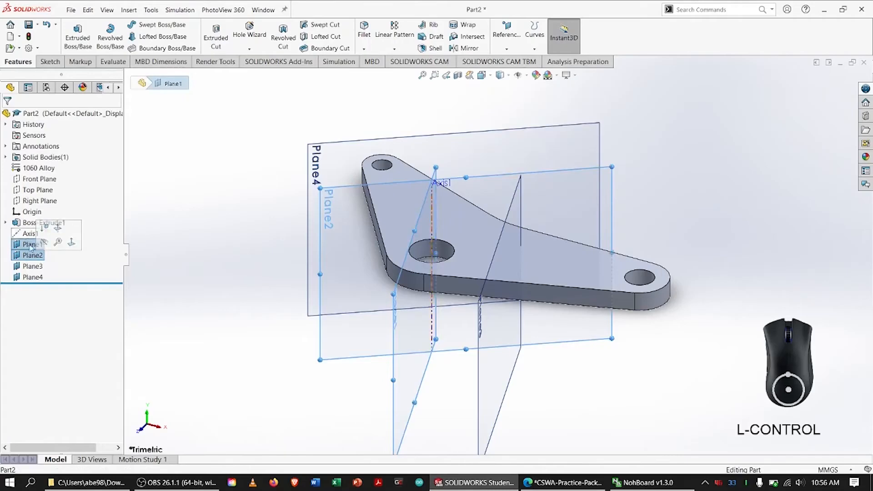
click(45, 242)
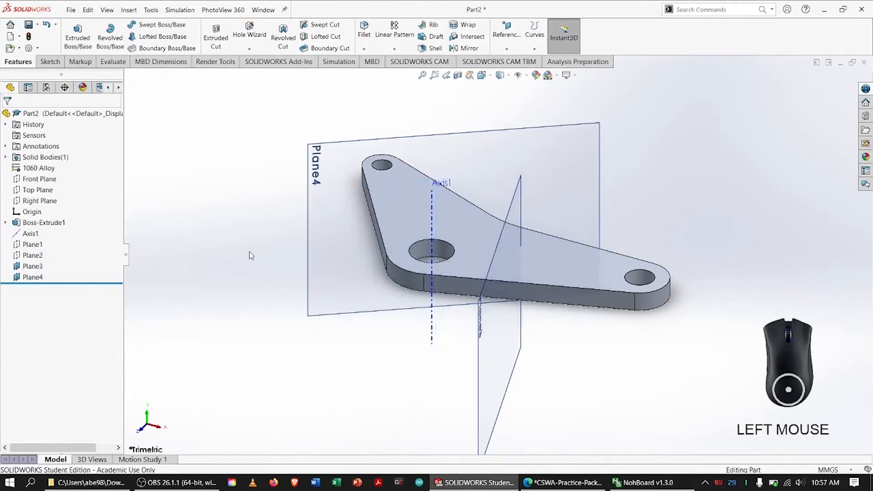
right_click(32, 235)
click(47, 220)
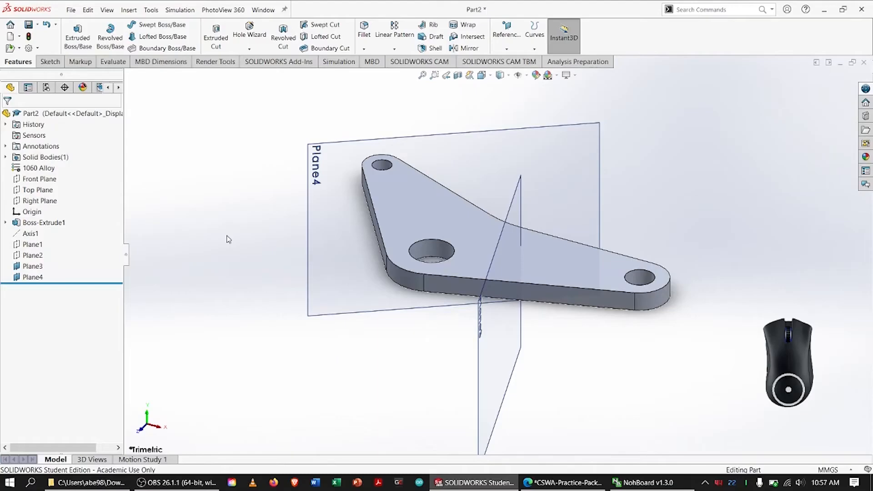
On the PDF drawing's SECTION A-A, mark the 46.00 edge, the rounded end with its hole, the slanted edge and the 16° angle.
key(alt+Tab)
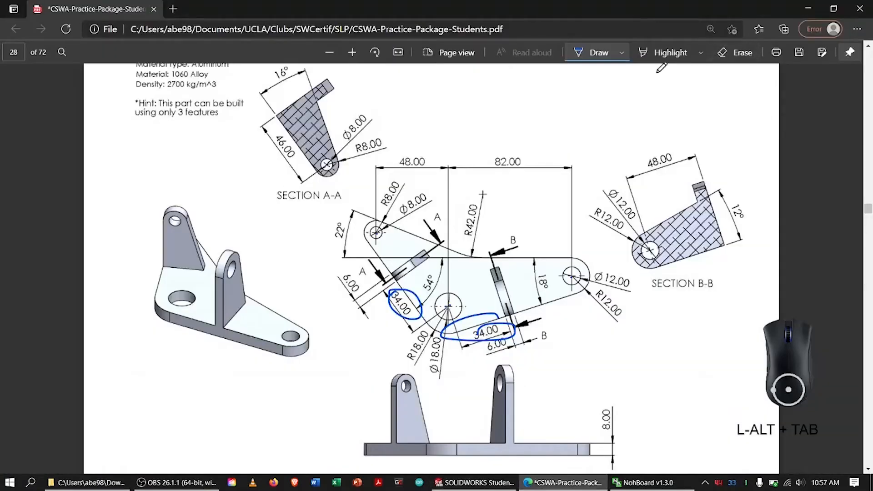
scroll(468, 186, up, 5)
scroll(468, 187, down, 5)
scroll(351, 162, down, 1)
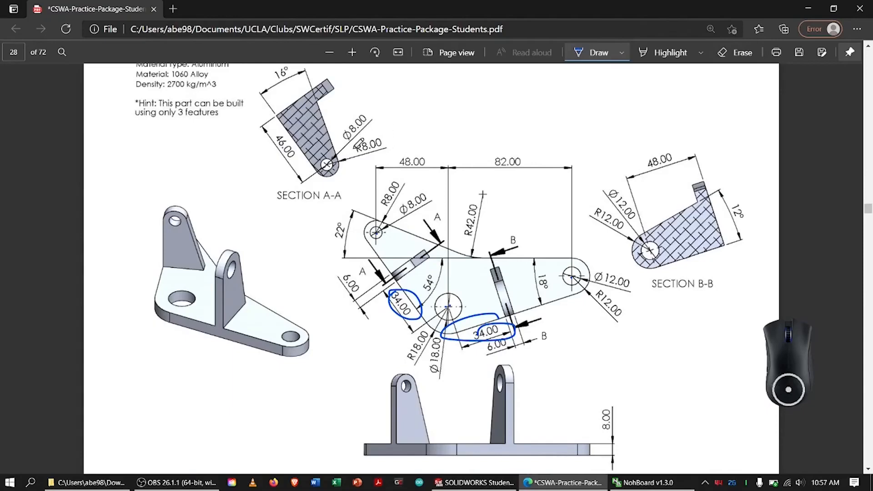
drag(277, 116, 320, 173)
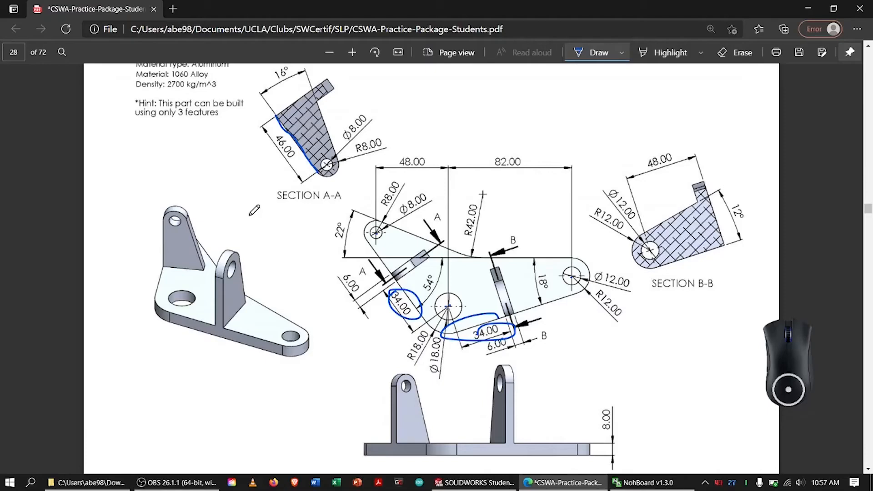
mouse_move(328, 155)
mouse_down()
mouse_move(312, 169)
mouse_move(334, 157)
mouse_move(314, 173)
mouse_move(341, 171)
mouse_move(319, 103)
mouse_move(338, 150)
mouse_up()
drag(326, 119, 329, 126)
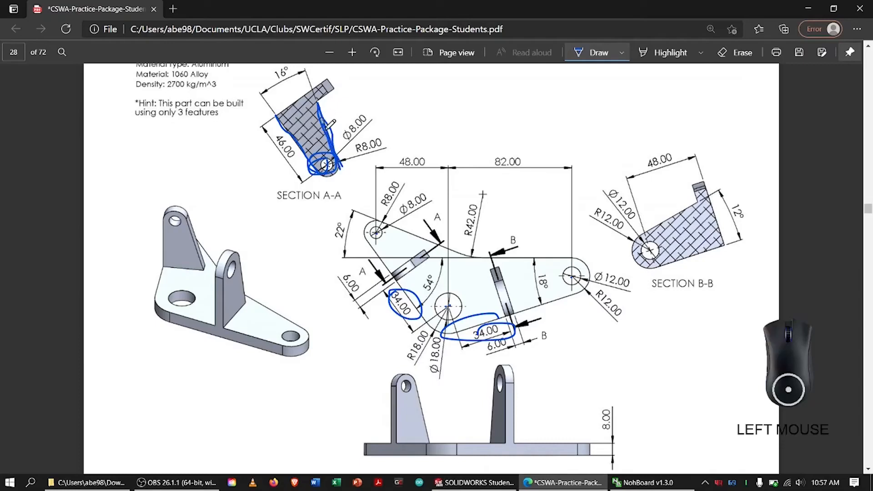
mouse_move(268, 81)
mouse_down()
mouse_move(287, 67)
mouse_move(272, 82)
mouse_up()
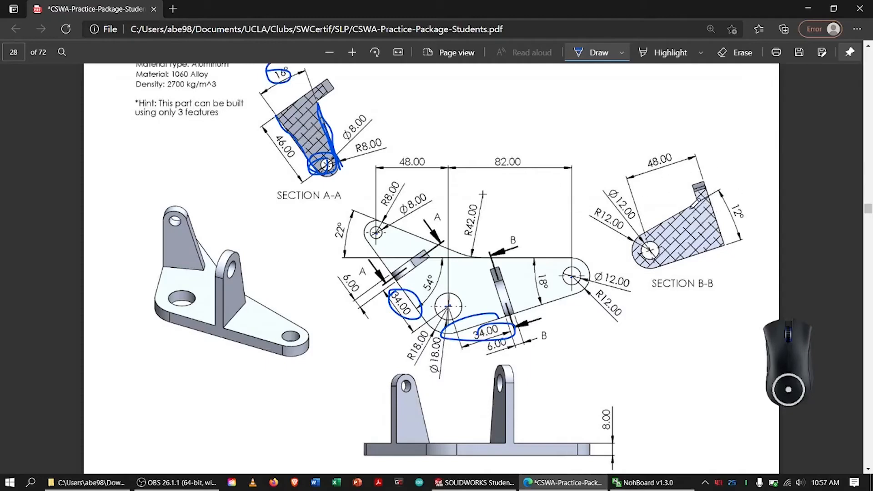
Circle the SECTION B-B profile on the PDF drawing, then return to SOLIDWORKS.
mouse_move(650, 225)
mouse_down()
mouse_move(750, 203)
mouse_move(630, 207)
mouse_up()
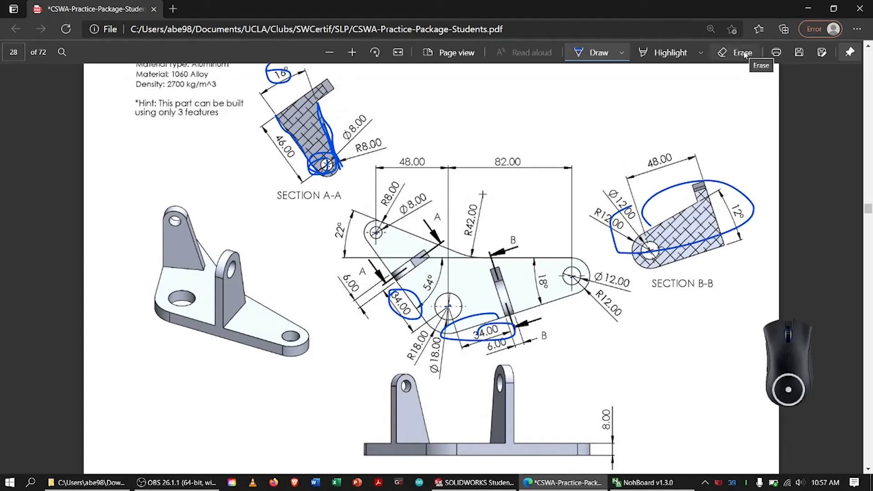
mouse_move(268, 96)
mouse_down()
mouse_move(277, 171)
mouse_move(260, 108)
mouse_up()
mouse_move(157, 211)
mouse_down()
mouse_move(211, 215)
mouse_move(154, 210)
mouse_up()
key(alt+Tab)
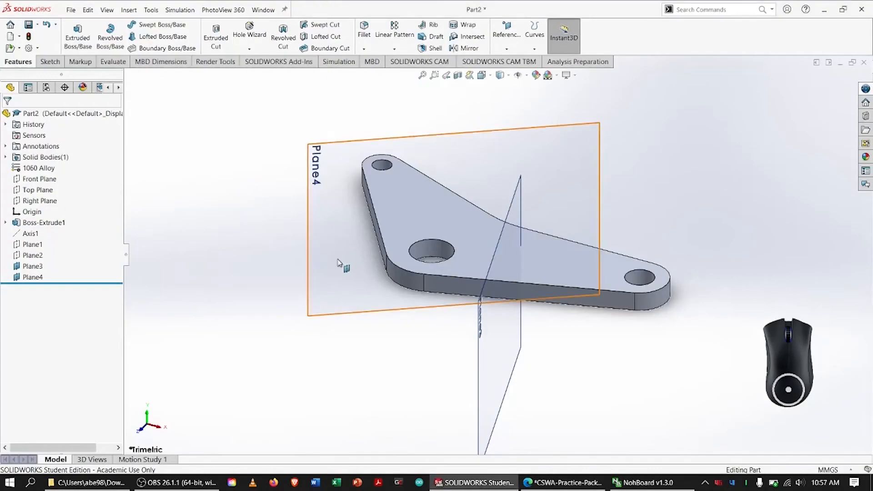
Start a sketch on the offset reference plane crossing the backward arm and view it square-on.
click(33, 277)
right_click(53, 275)
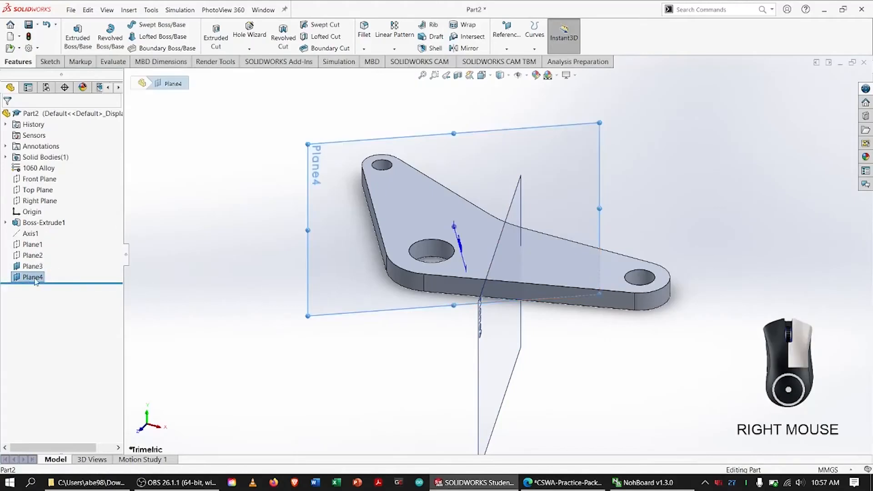
click(50, 257)
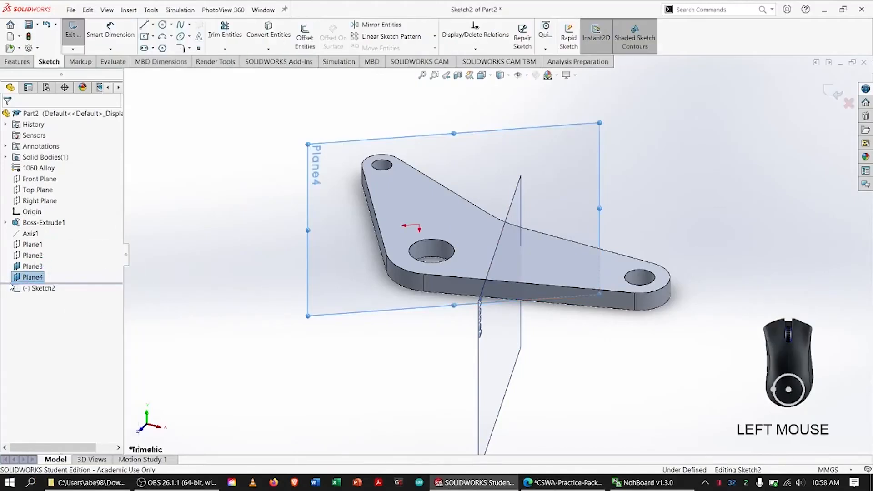
right_click(42, 291)
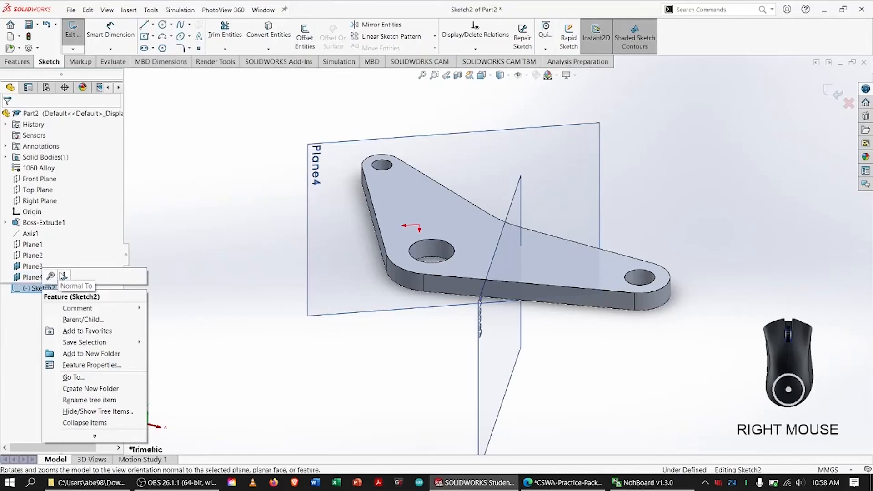
click(59, 276)
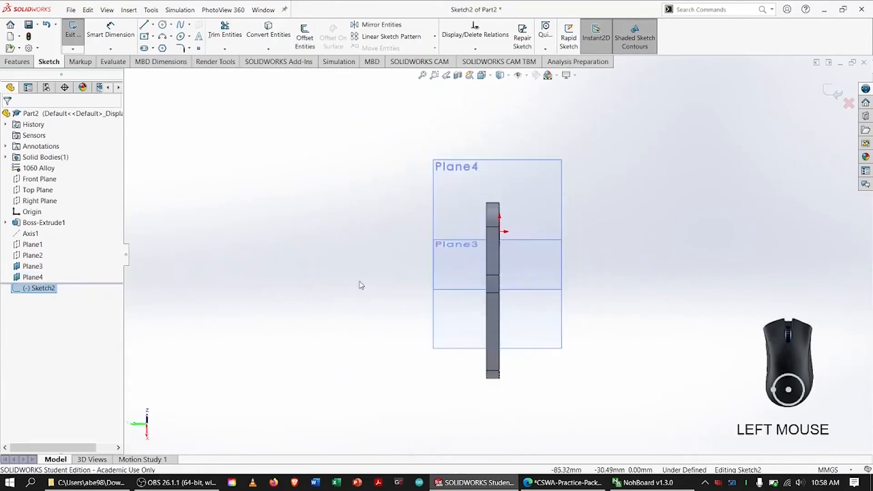
middle_drag(360, 283, 482, 278)
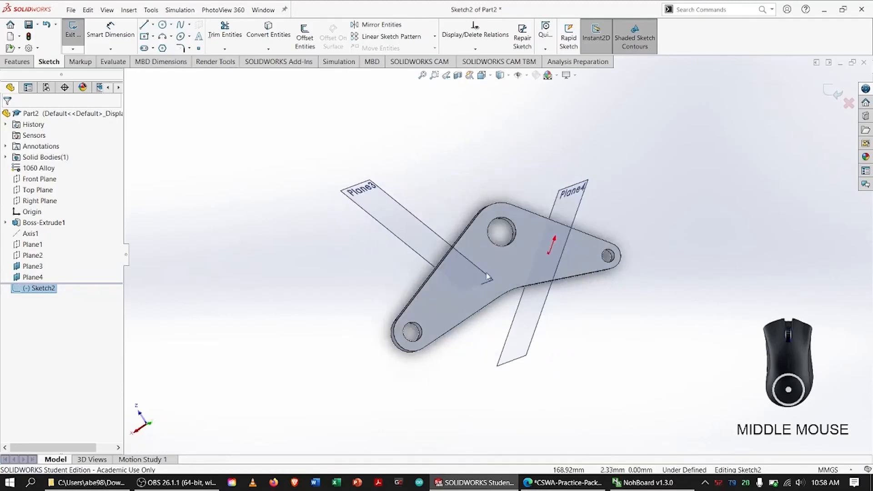
key(ctrl+7)
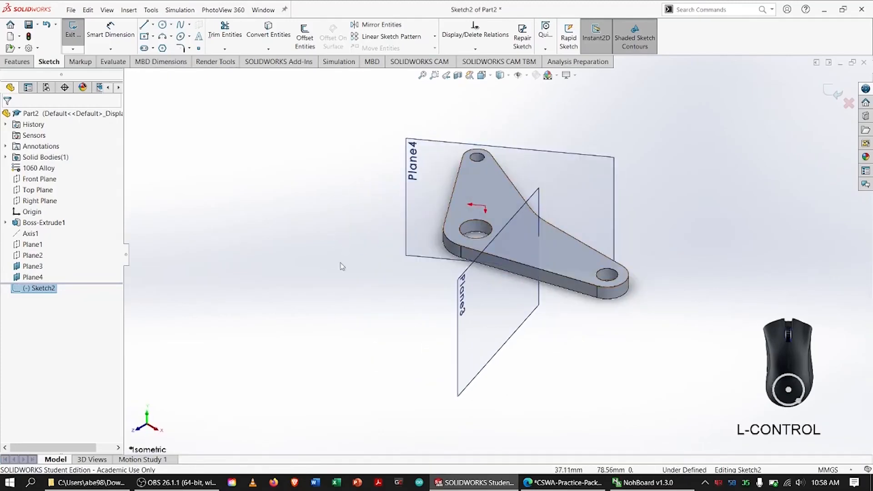
right_click(38, 294)
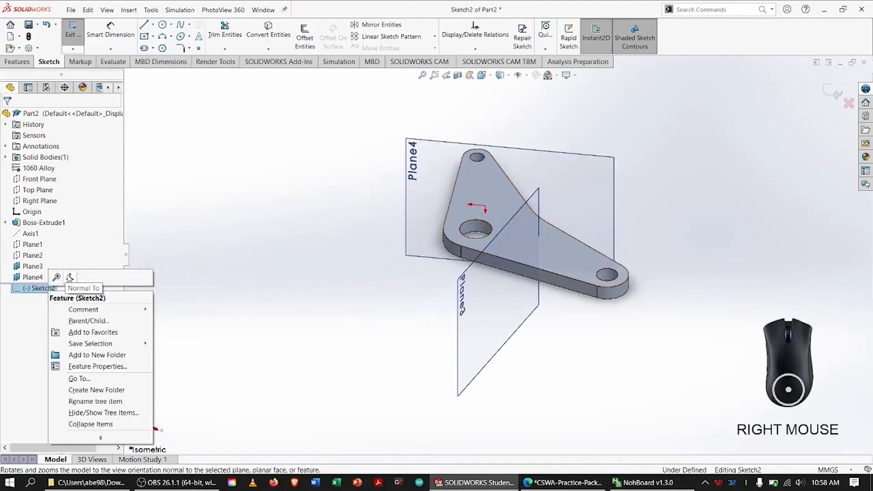
click(70, 277)
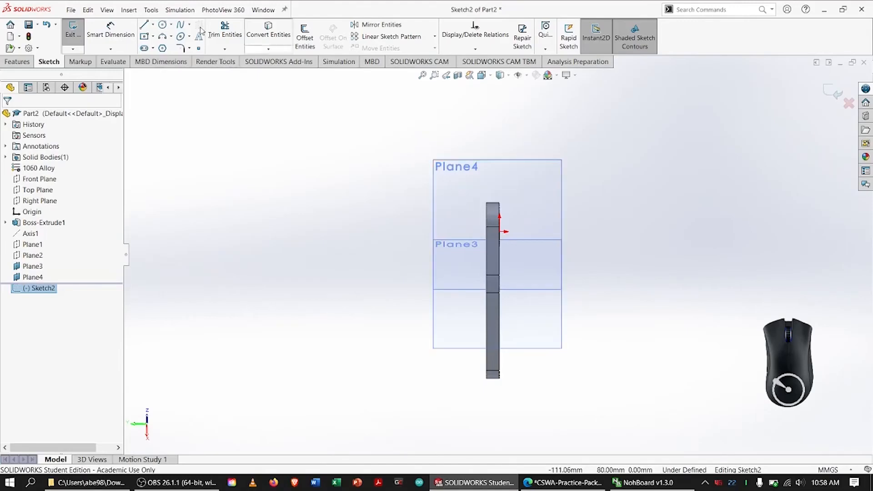
Sketch a horizontal line about 47 mm long from the plate's top-face corner, extending away from the plate.
click(144, 25)
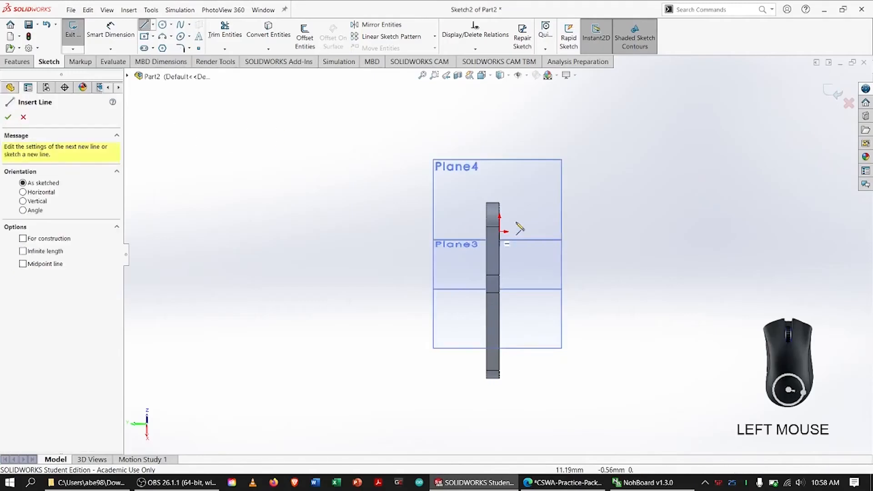
click(486, 202)
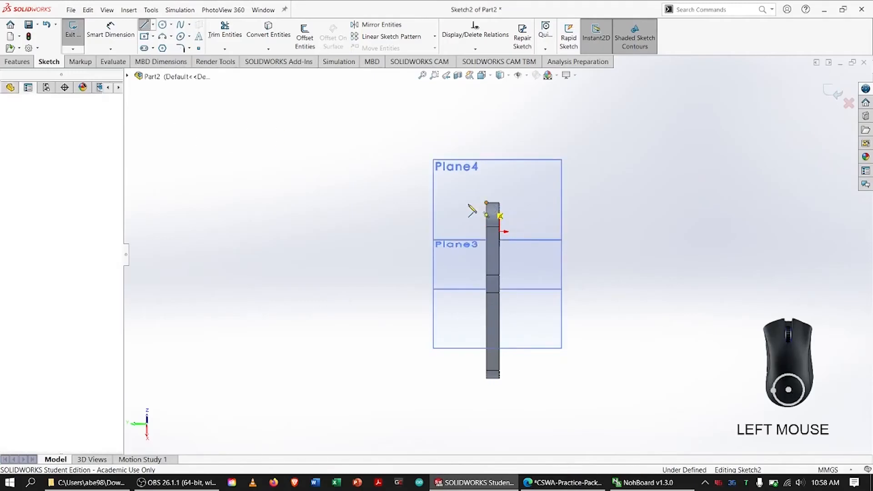
click(409, 203)
key(Escape)
key(Escape)
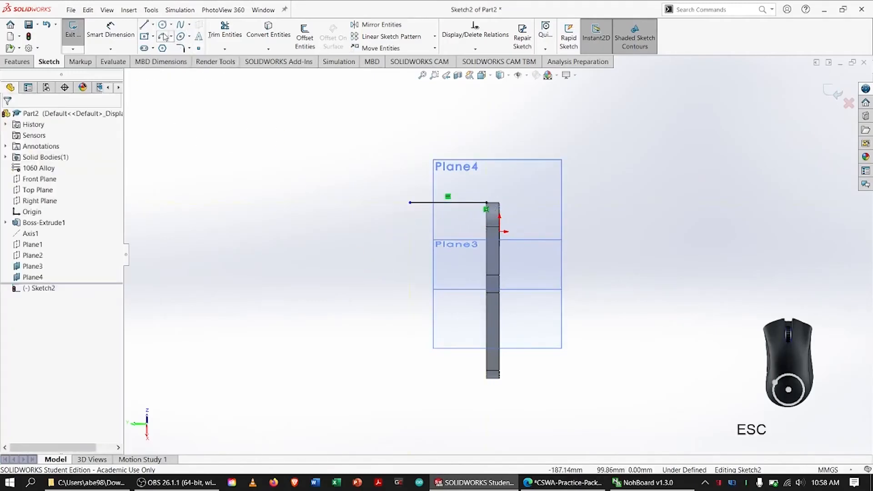
Sketch a circle of about 12.3 mm radius passing through the line's free end, with a smaller concentric circle inside it.
click(162, 25)
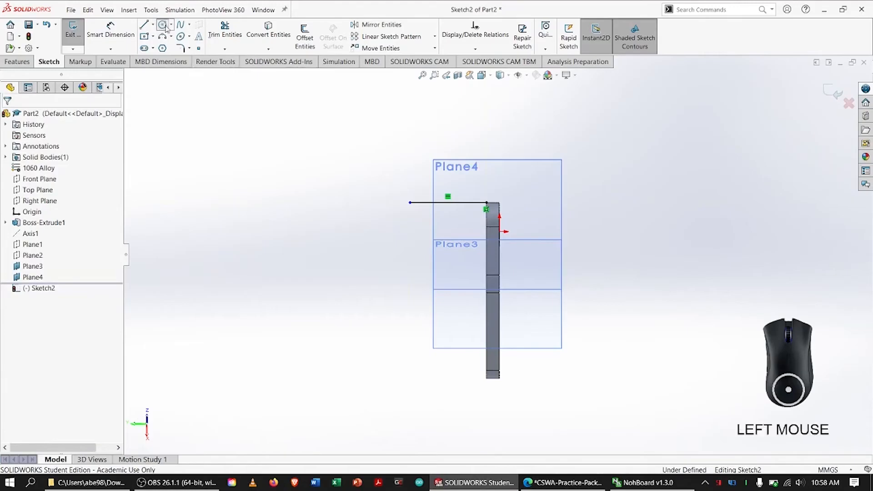
click(416, 221)
click(410, 203)
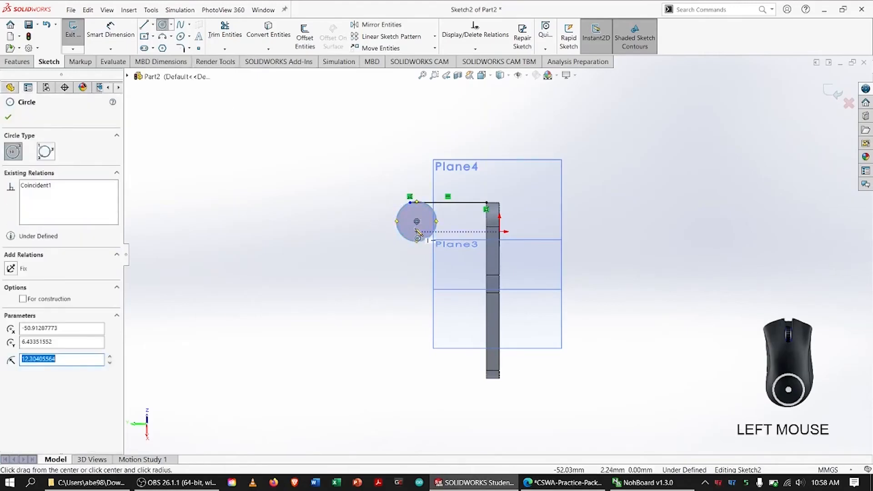
key(Escape)
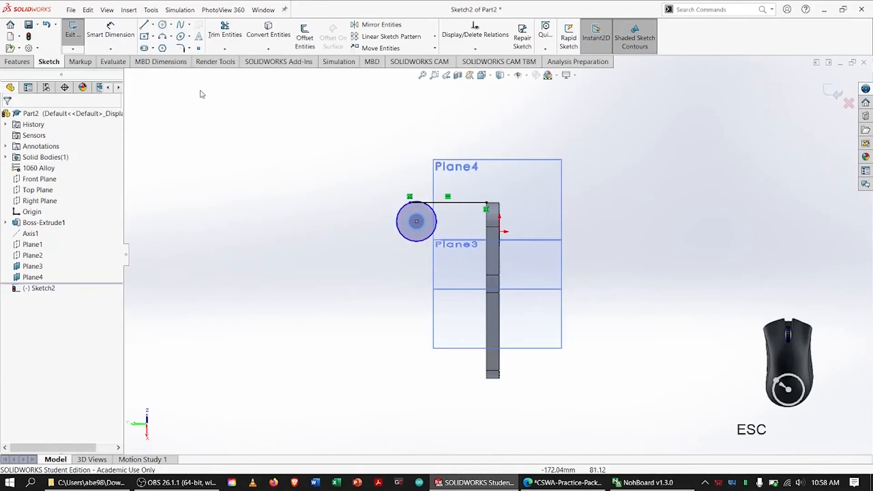
Make the horizontal line tangent to the outer circle.
click(431, 205)
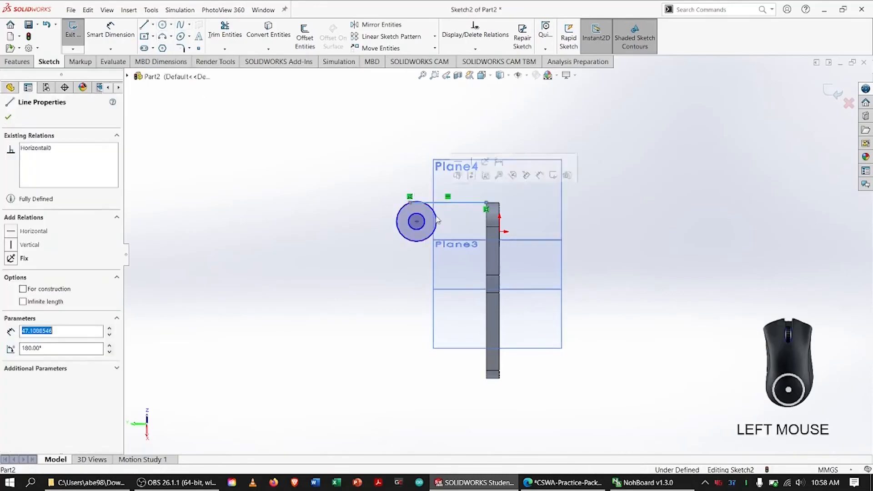
shift+click(437, 224)
click(15, 279)
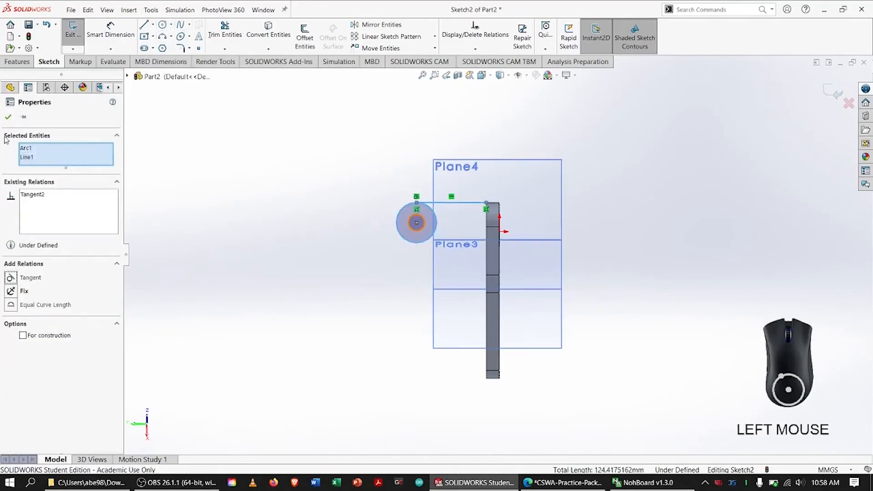
Switch to the CSWA practice PDF, clear the old ink marks and circle the Ø8.00 and R8.00 callouts of Section A-A.
click(318, 189)
key(alt+Tab)
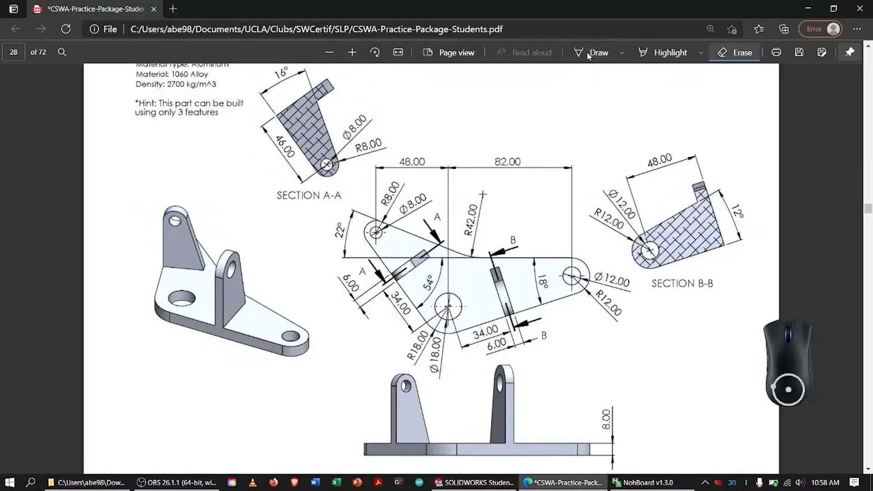
click(590, 54)
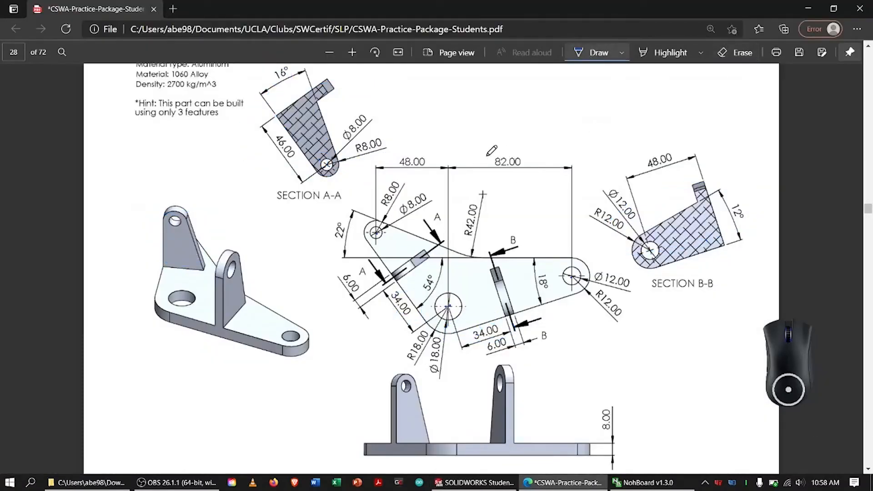
mouse_move(343, 131)
mouse_down()
mouse_move(356, 145)
mouse_move(343, 131)
mouse_move(388, 142)
mouse_up()
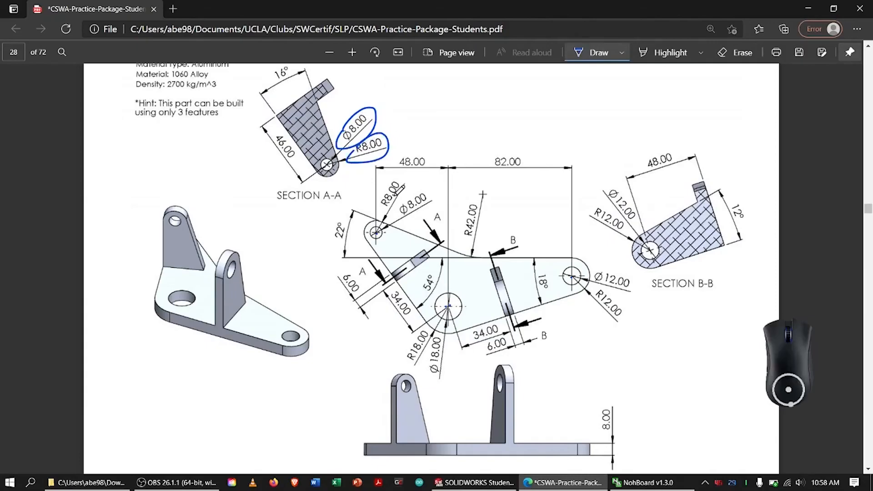
key(alt+Tab)
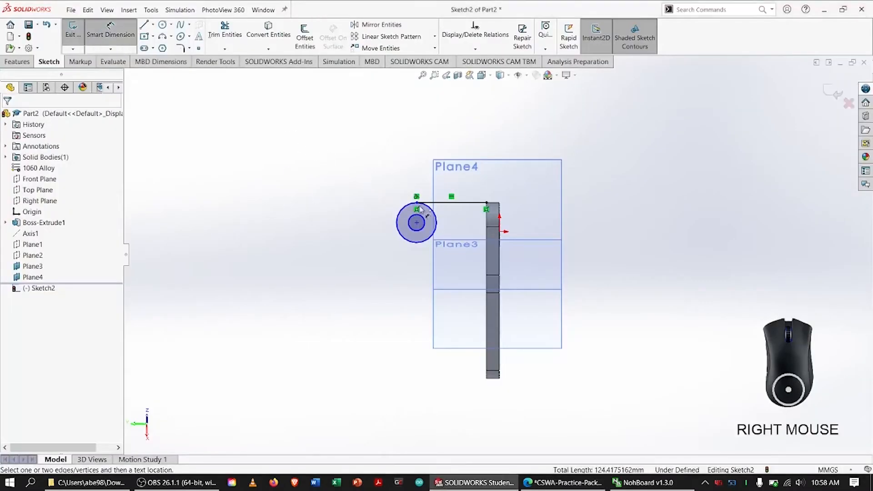
Dimension the inner circle's diameter to 8 mm.
click(420, 210)
click(433, 220)
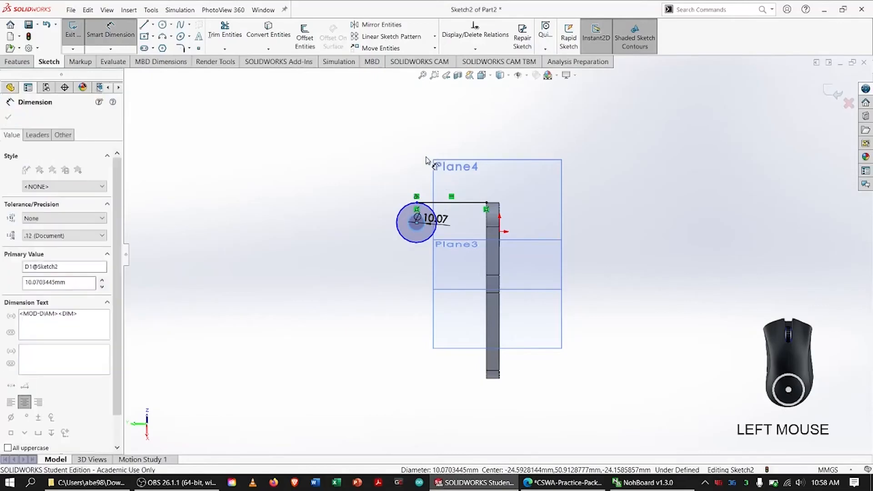
text(8)
key(Return)
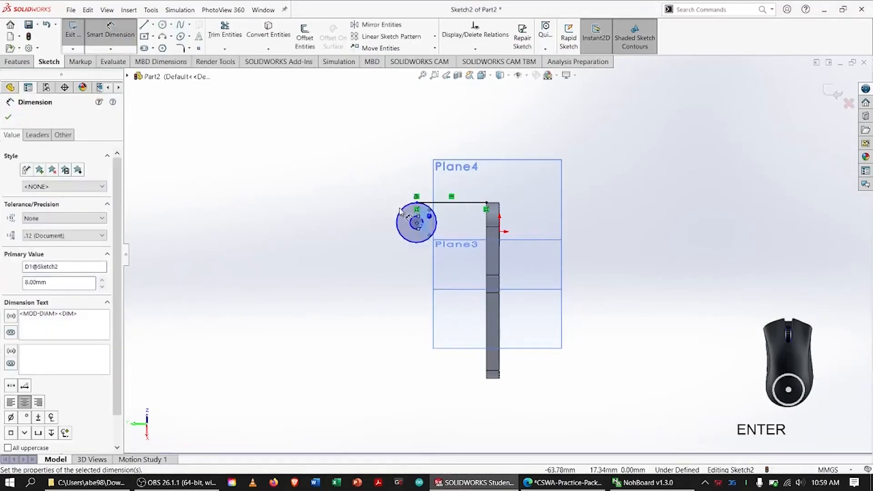
Dimension the outer circle's diameter to 16 mm and display that dimension as a radius.
click(399, 211)
click(390, 187)
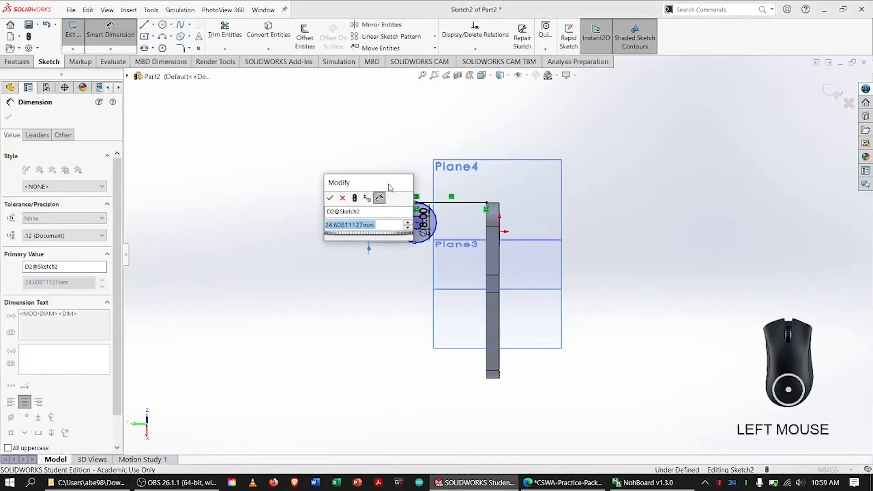
text(16)
key(Return)
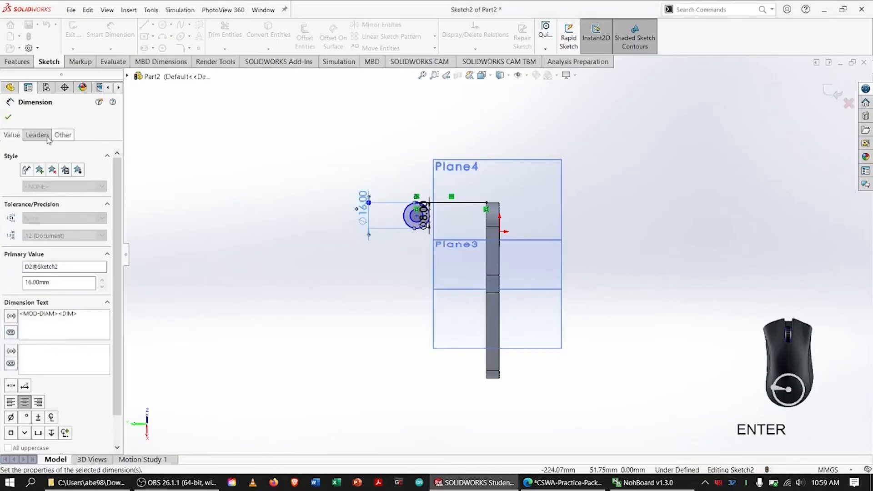
click(41, 135)
click(29, 204)
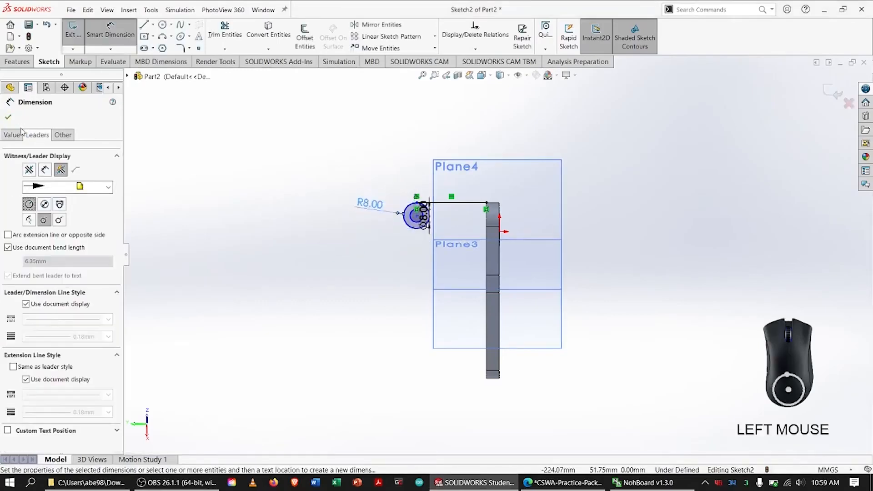
click(9, 117)
Sketch a sloping line about 49 mm long, tangent from the outer circle to the plate's top face, and close it to the corner with a vertical line.
key(f)
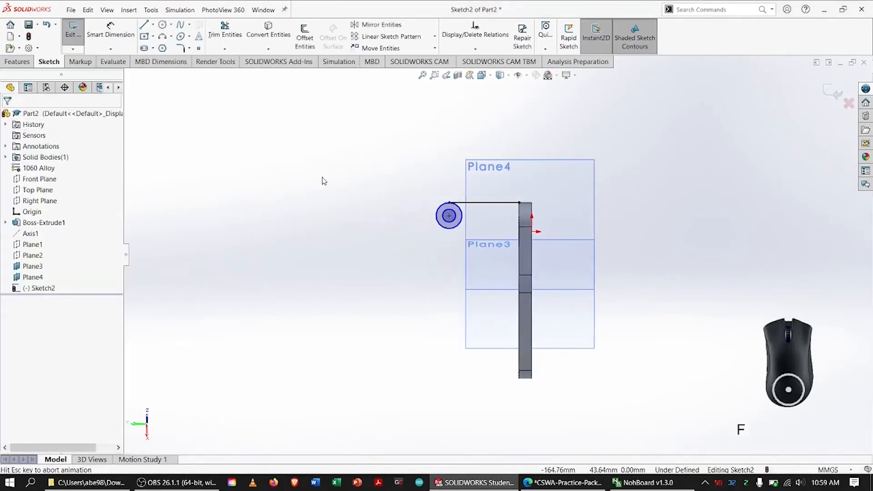
click(145, 25)
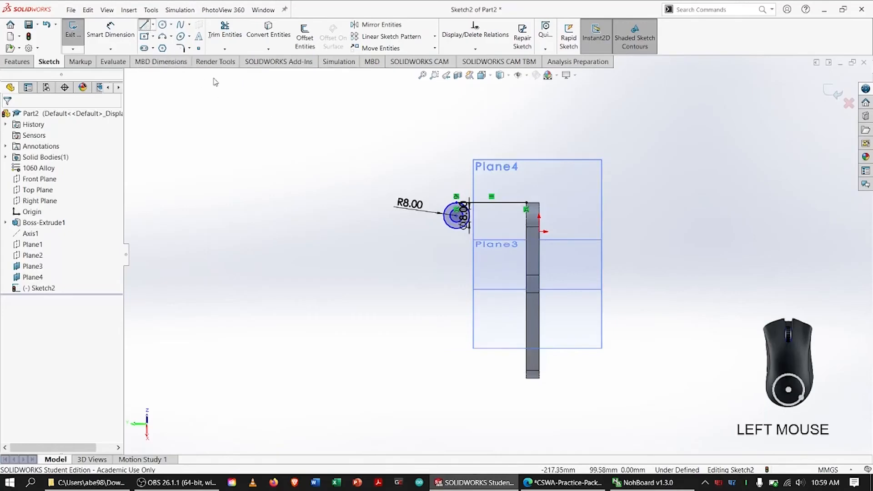
click(454, 229)
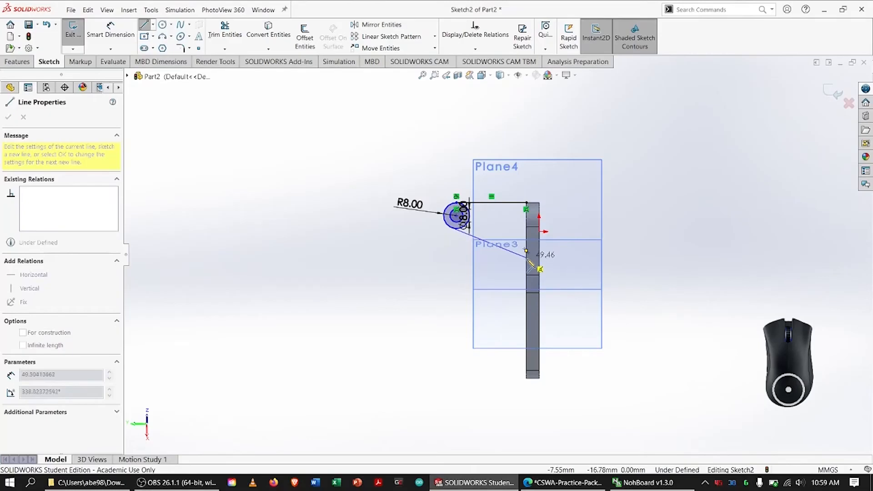
click(528, 261)
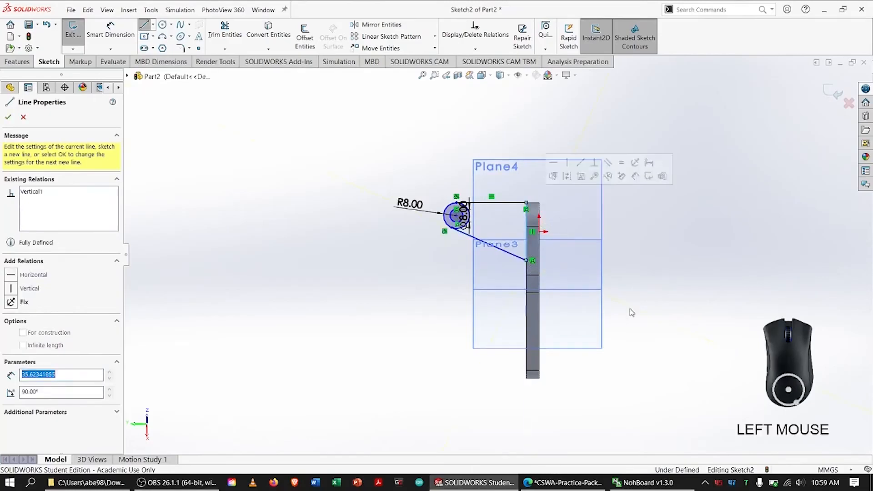
key(Escape)
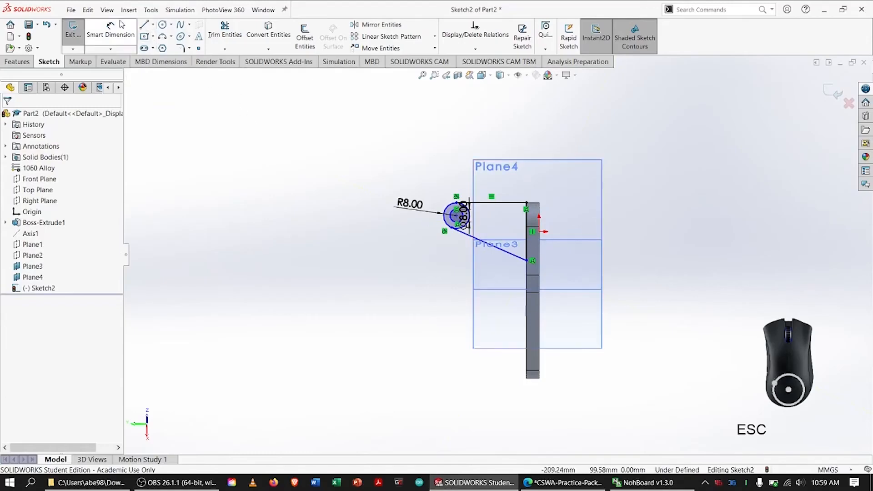
Dimension the angle between the sloping tangent line and the horizontal line to 16°.
click(108, 10)
click(93, 34)
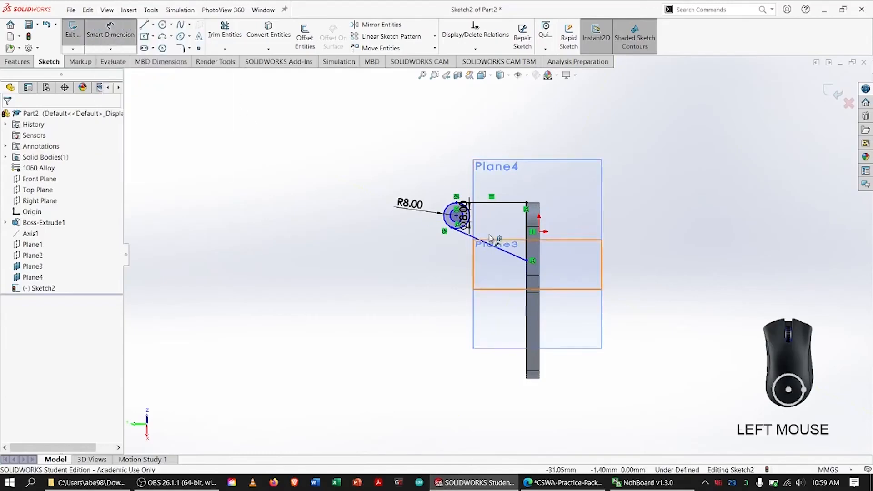
click(500, 249)
click(501, 249)
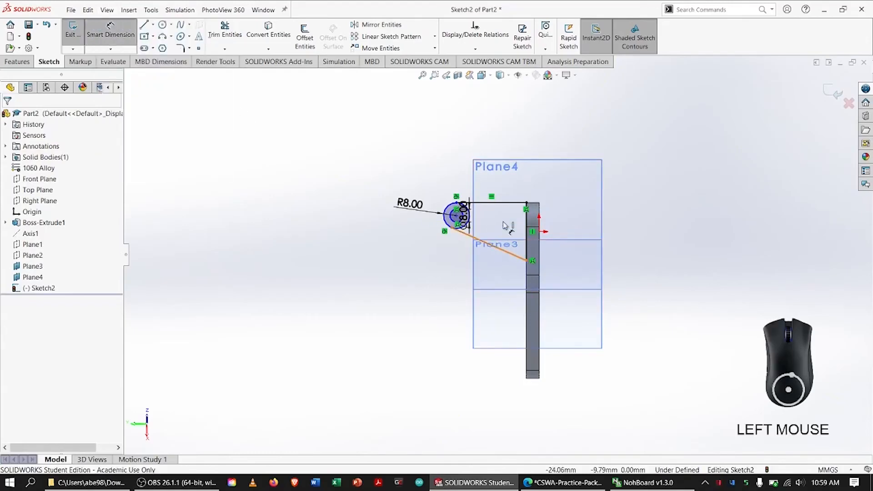
click(505, 203)
click(577, 228)
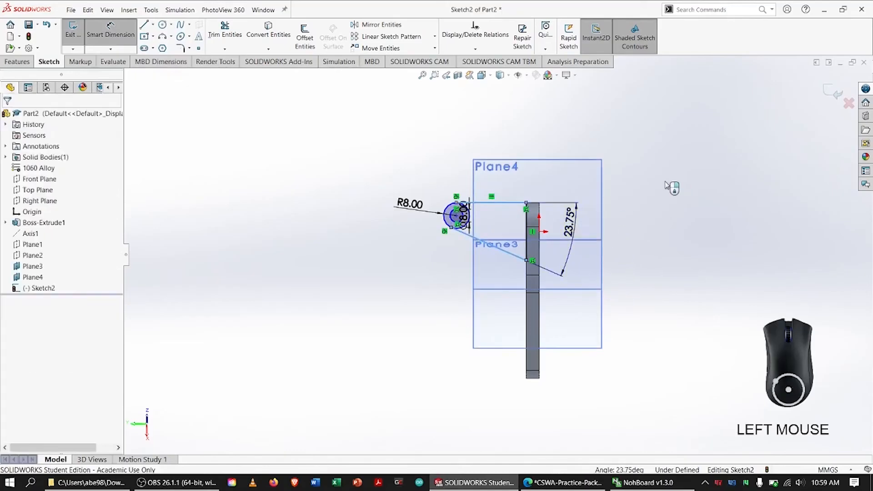
text(1+)
key(BackSpace)
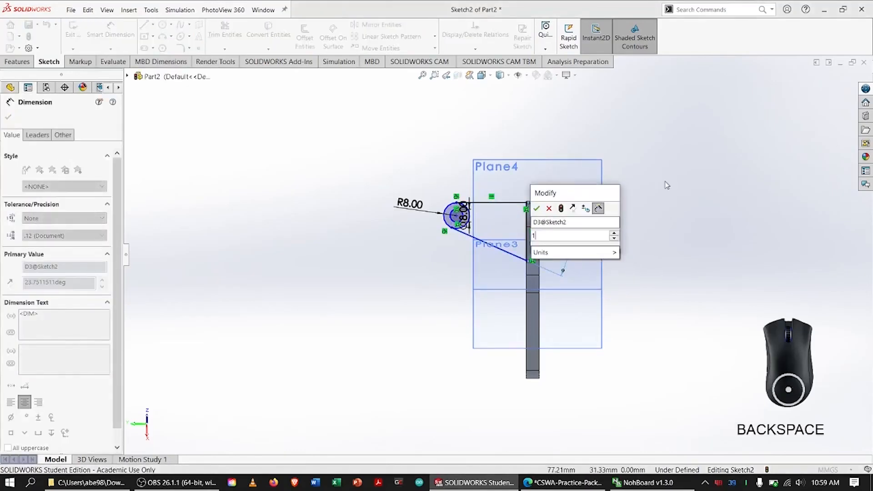
text(6)
key(Return)
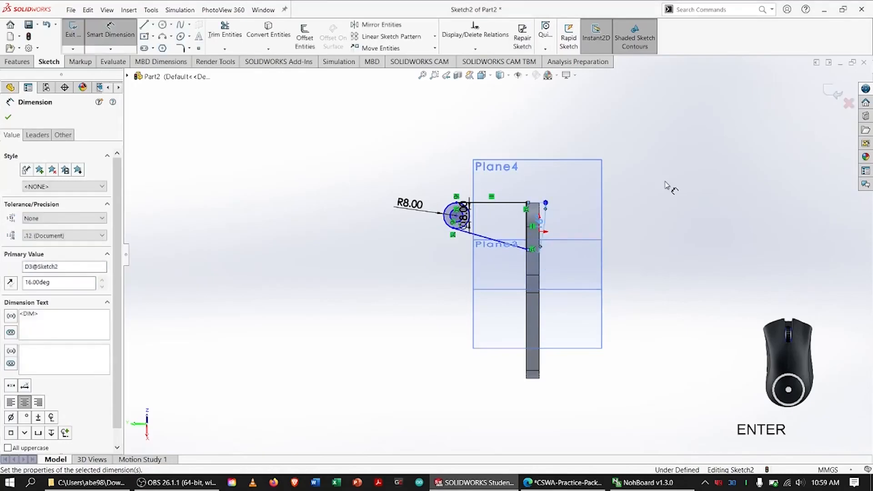
key(Escape)
Switch to the CSWA practice PDF and circle the 46.00 dimension of Section A-A.
scroll(527, 204, up, 2)
scroll(528, 207, up, 2)
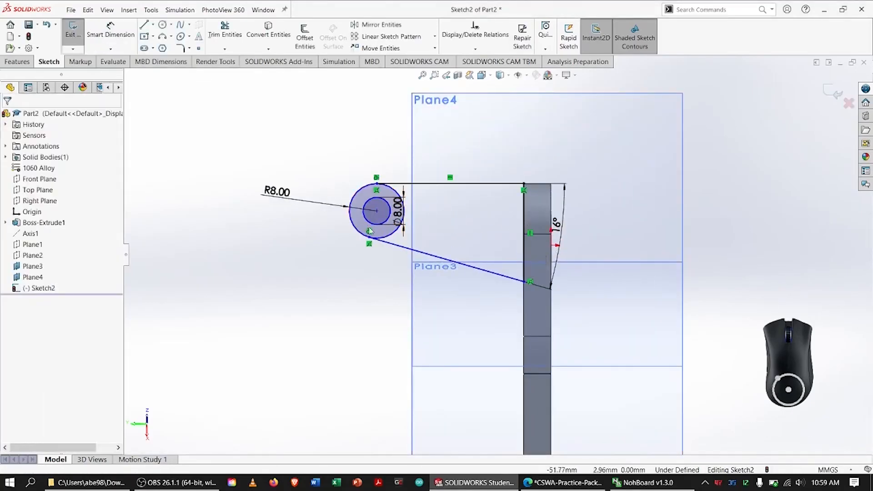
key(alt+Tab)
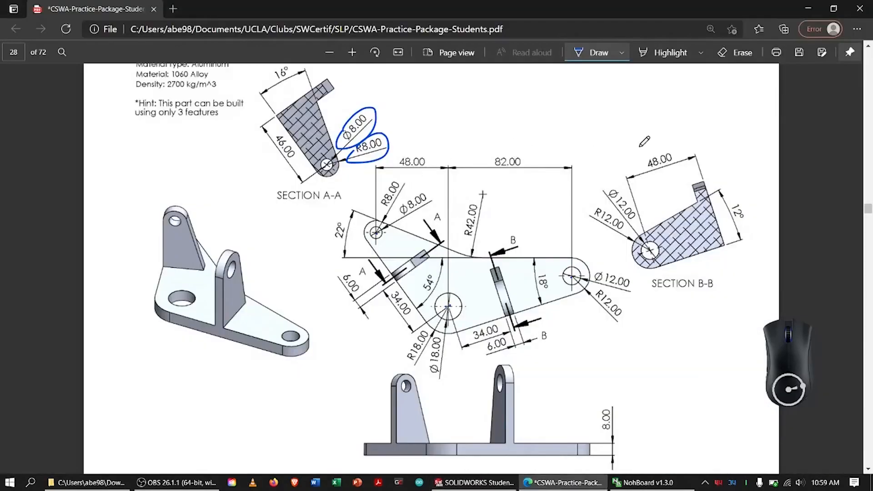
mouse_move(277, 136)
mouse_down()
mouse_move(298, 156)
mouse_move(300, 141)
mouse_up()
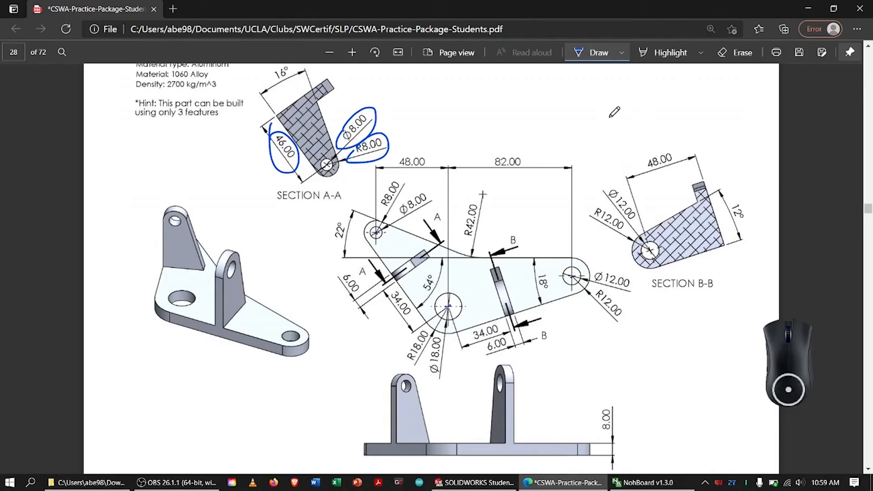
key(alt+Tab)
key(alt+Tab)
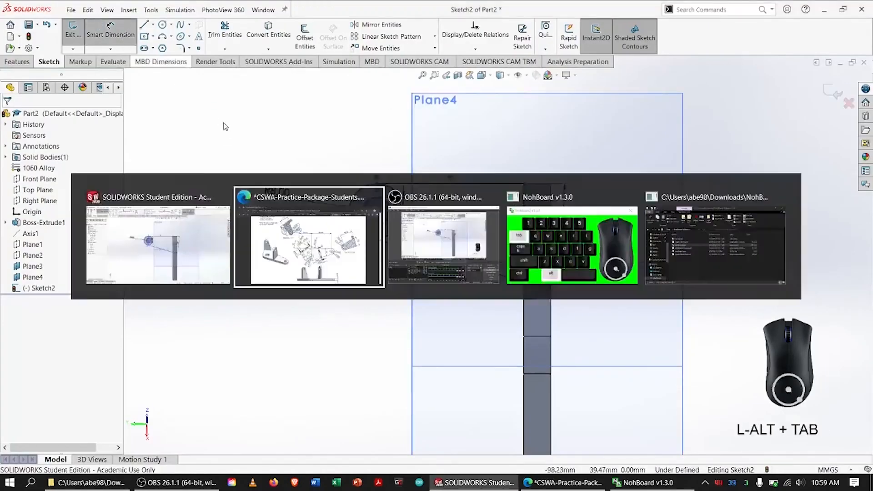
key(alt+Tab)
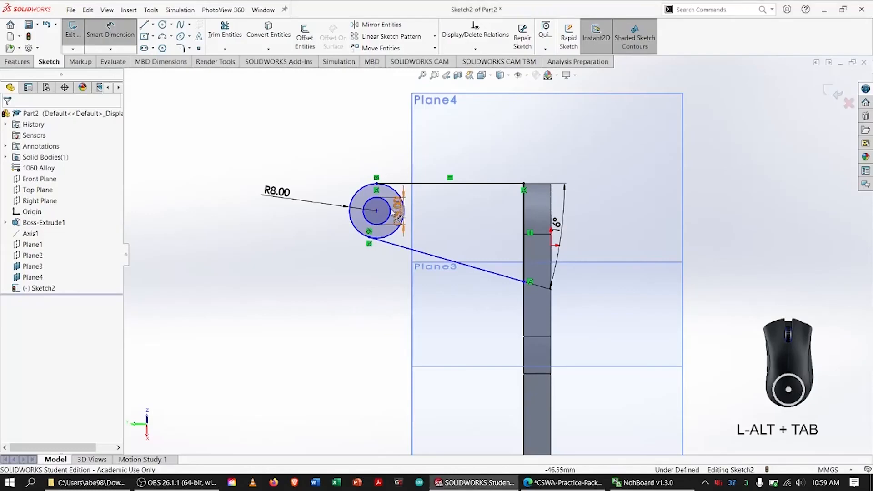
Dimension the distance from the circles' centre to the plate's bottom edge to 46 mm.
click(377, 211)
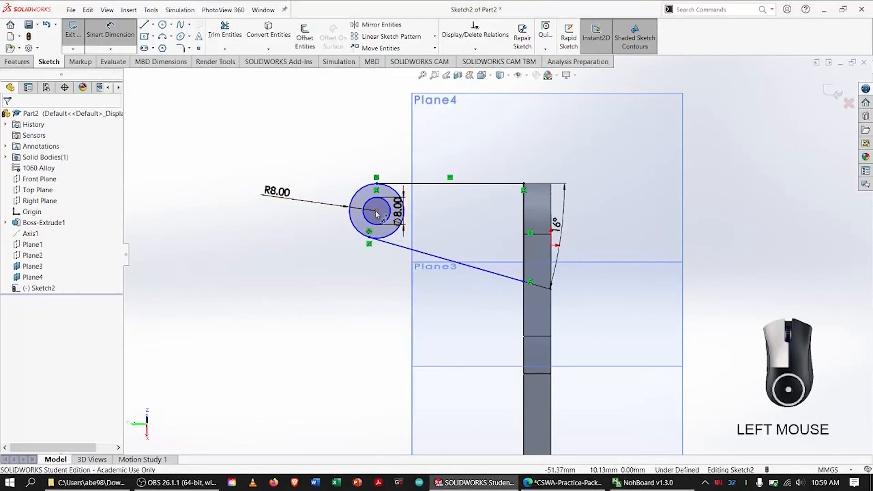
click(552, 212)
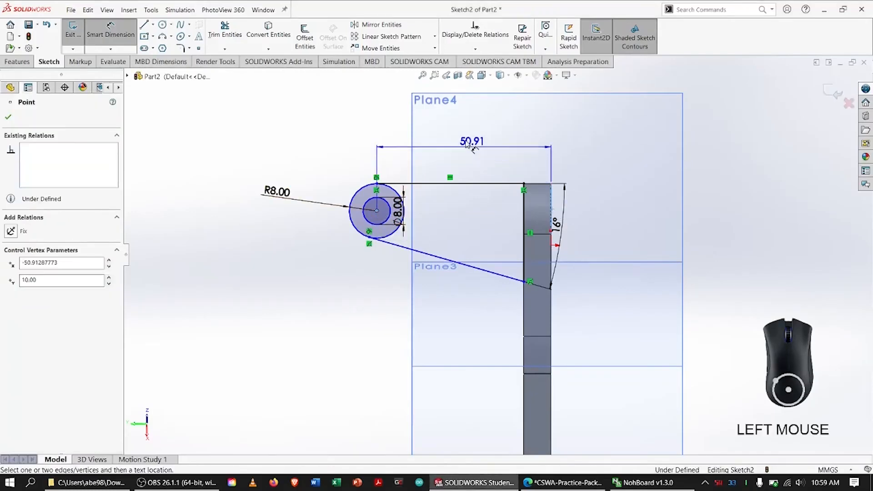
click(532, 107)
text(46)
key(Return)
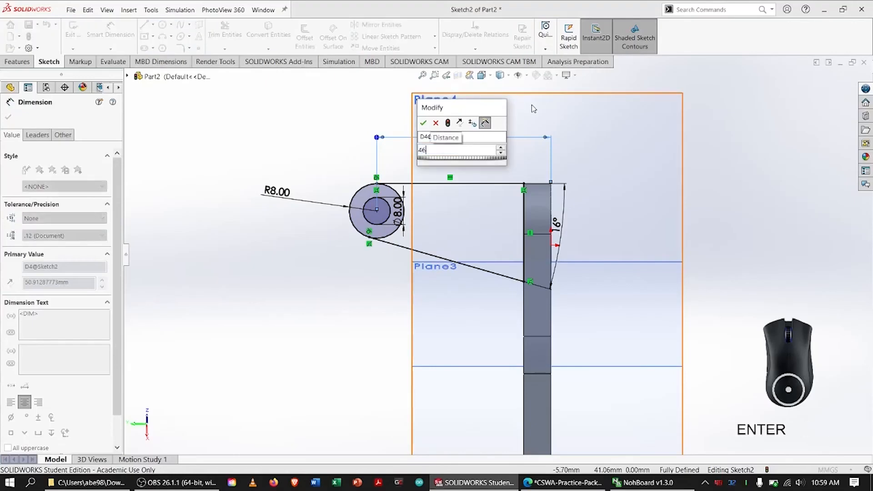
key(Return)
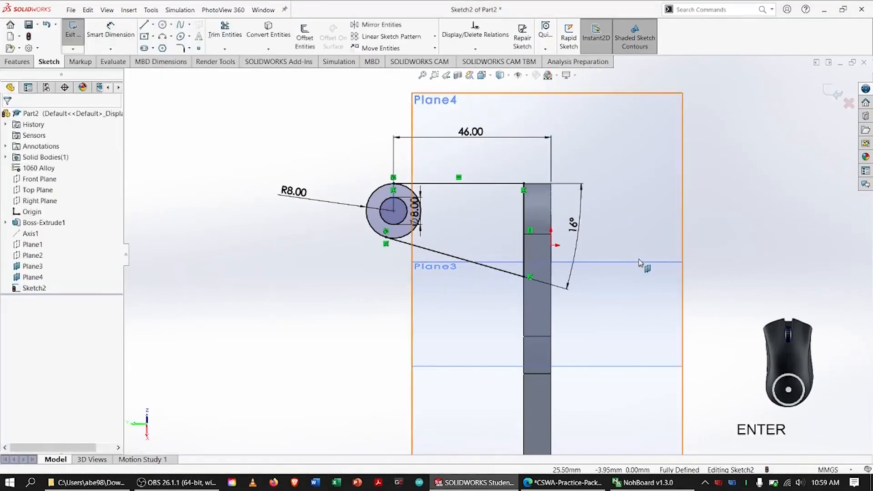
Trim the outer circle's arc lying between the two tangent lines, leaving a rounded end on the upright profile.
click(224, 32)
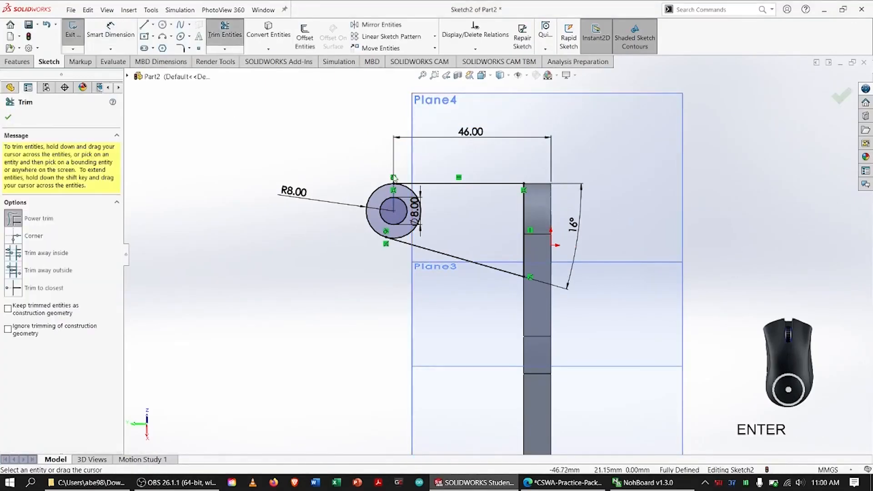
drag(409, 228, 424, 238)
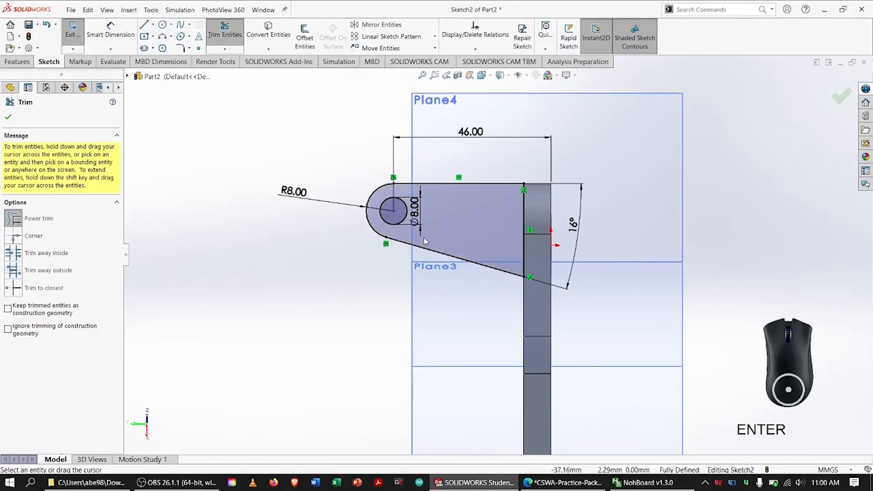
click(7, 117)
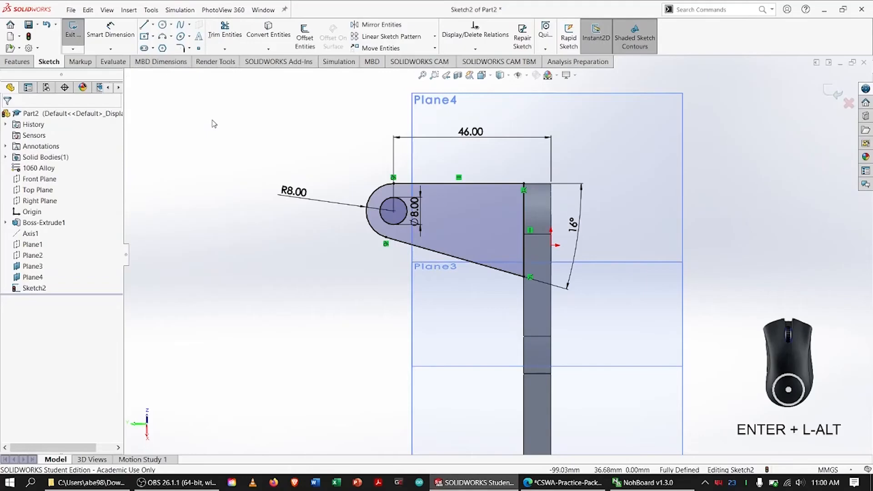
Switch to the CSWA practice PDF and circle the 6.00 thickness dimensions of both uprights.
key(alt+Tab)
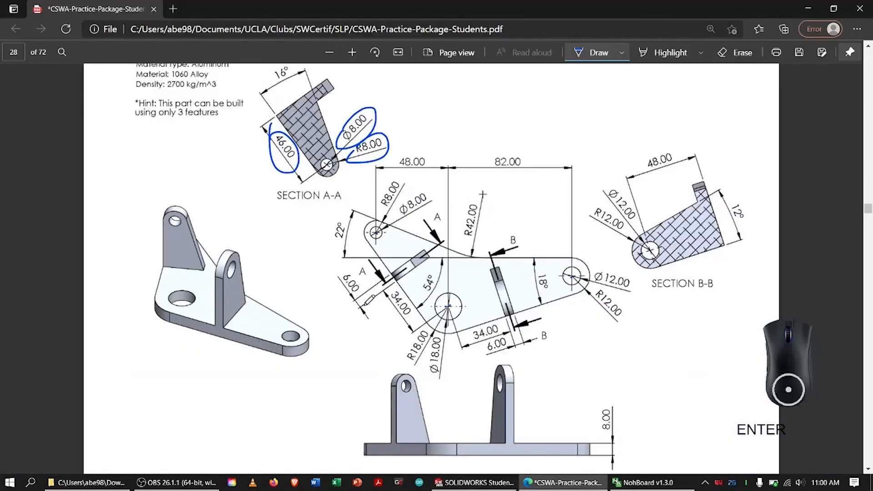
drag(337, 270, 359, 278)
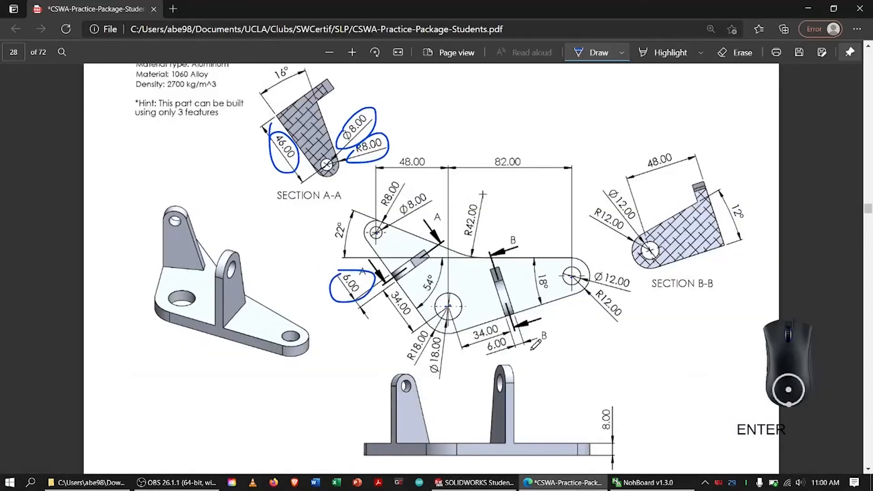
drag(495, 340, 498, 330)
key(alt+Tab)
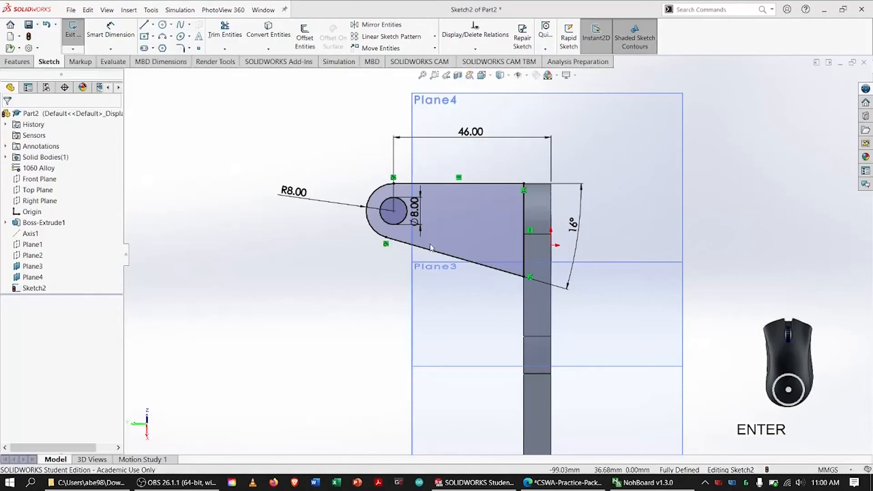
Set up a blind boss extrusion of the upright profile on Plane4 with a depth of 6 mm.
click(17, 61)
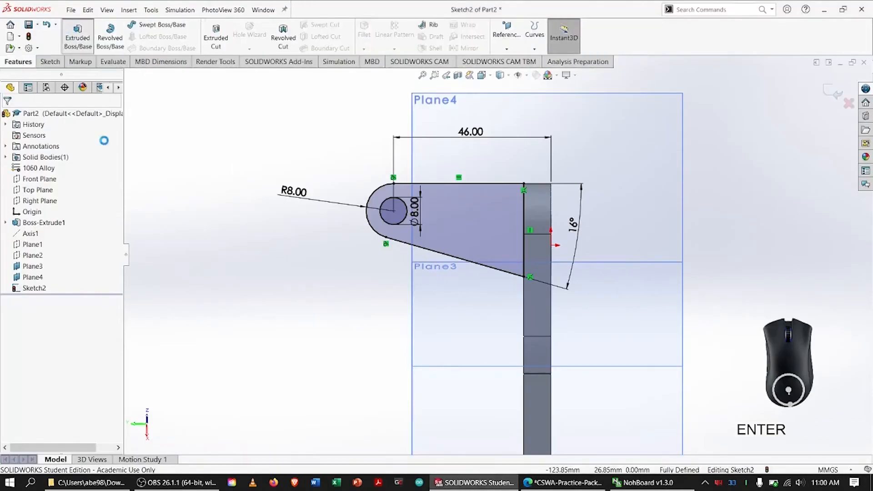
click(77, 34)
text(6)
key(Return)
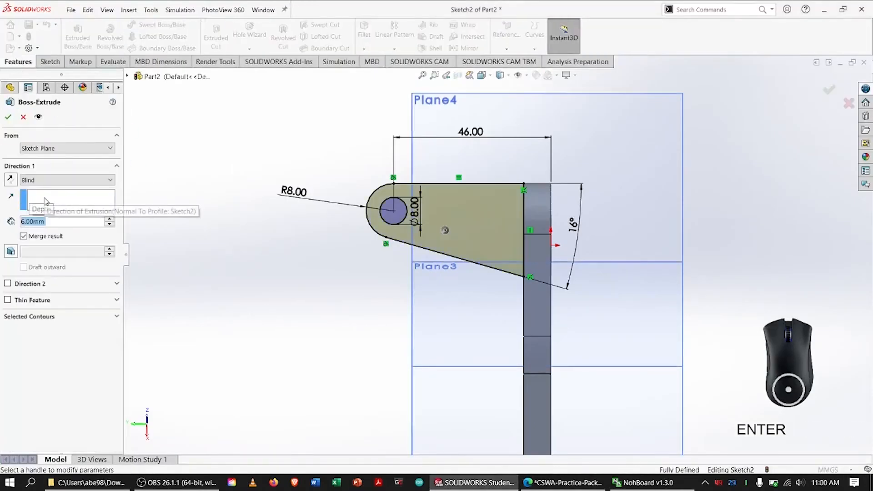
mouse_move(255, 243)
middle_down()
mouse_move(367, 255)
mouse_move(419, 243)
mouse_move(343, 267)
mouse_move(357, 270)
mouse_move(356, 261)
mouse_move(341, 243)
mouse_move(355, 247)
middle_up()
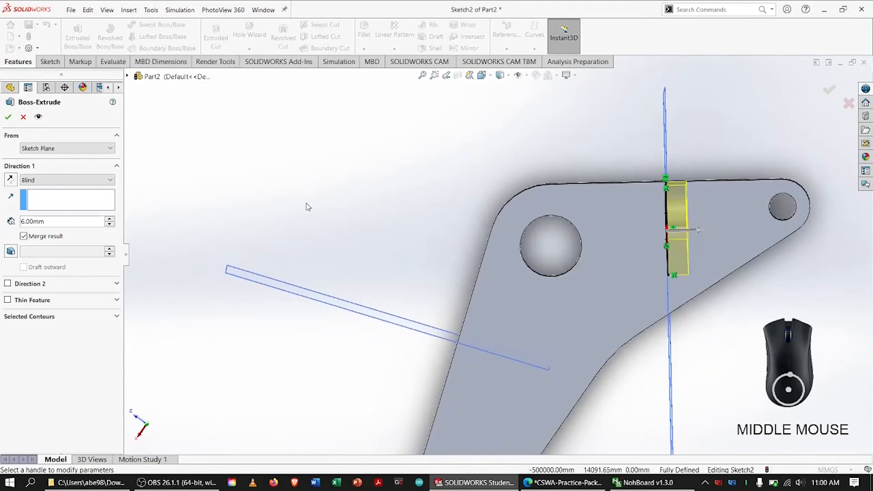
Switch to the CSWA practice PDF, circle the 34.00 dimension near section line A and mark the 18 mm hole's centre.
key(alt+Tab)
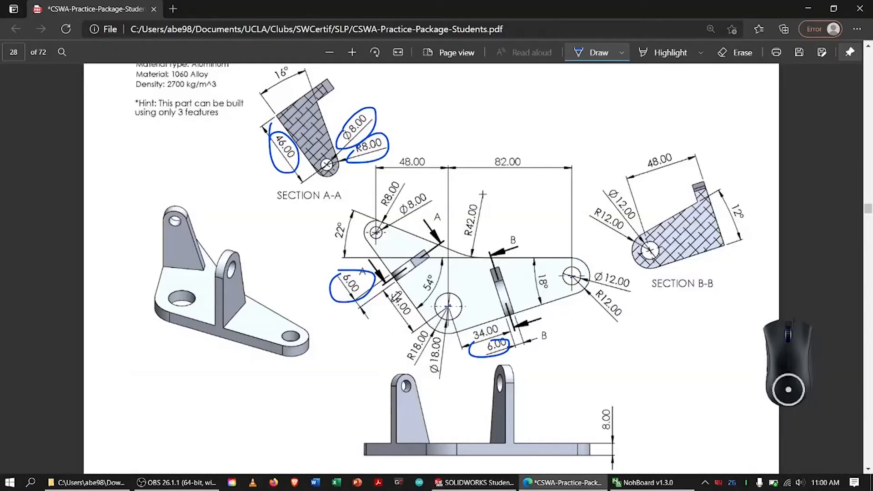
mouse_move(395, 292)
mouse_down()
mouse_move(411, 321)
mouse_move(390, 294)
mouse_up()
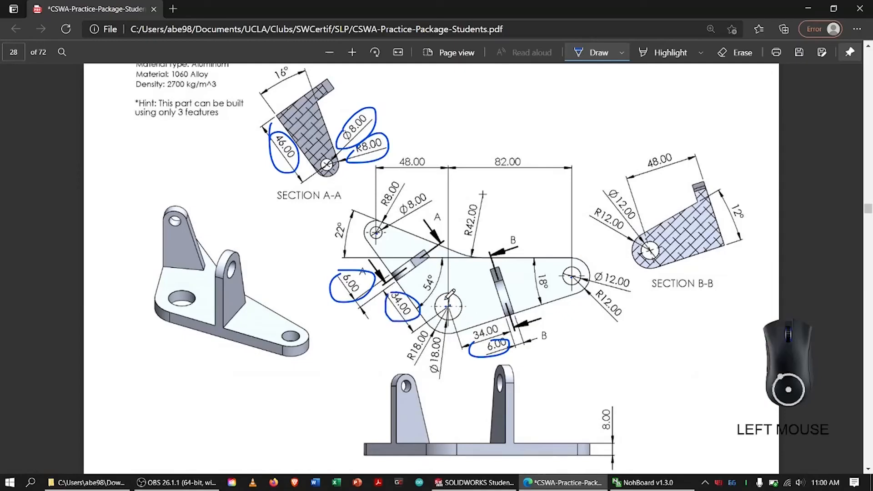
mouse_move(449, 301)
mouse_down()
mouse_move(447, 310)
mouse_move(451, 304)
mouse_up()
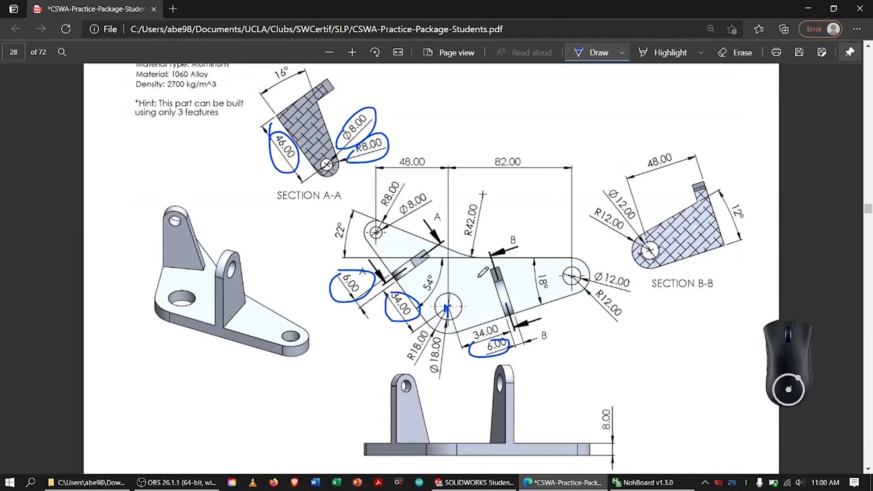
Switch back to SOLIDWORKS, accept the 6 mm extrusion of the first upright and show the part in isometric view.
key(alt+Tab)
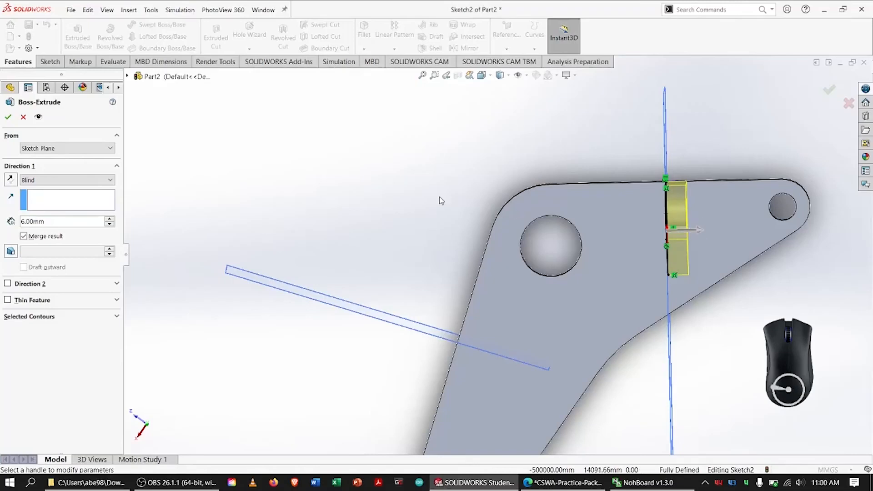
click(7, 117)
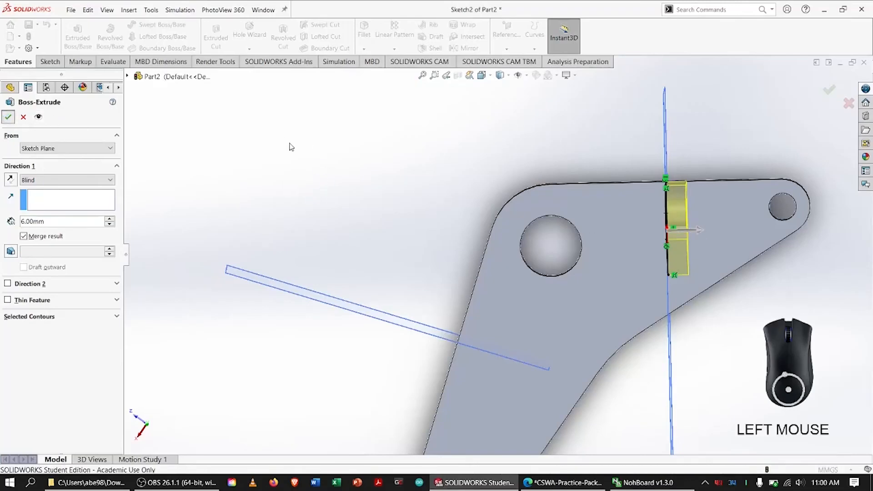
key(ctrl+7)
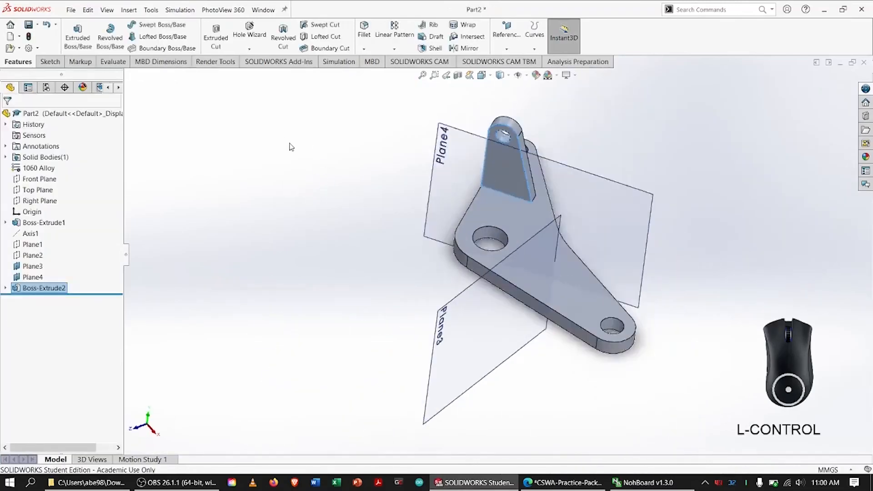
click(295, 202)
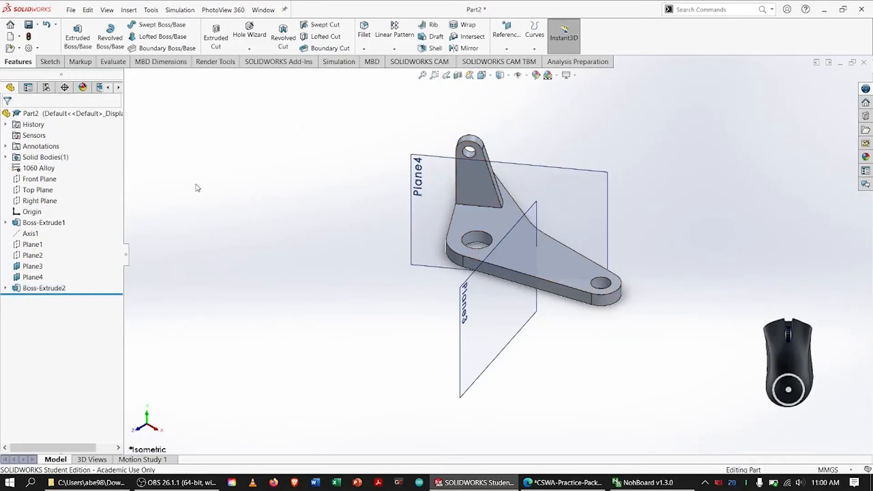
Hide Plane4 so that only Plane3 is displayed with the part.
click(42, 278)
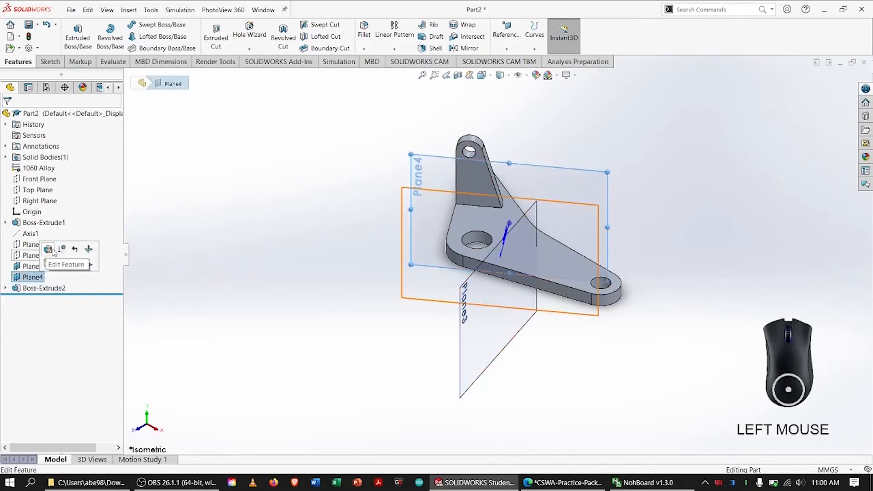
right_click(41, 275)
click(61, 261)
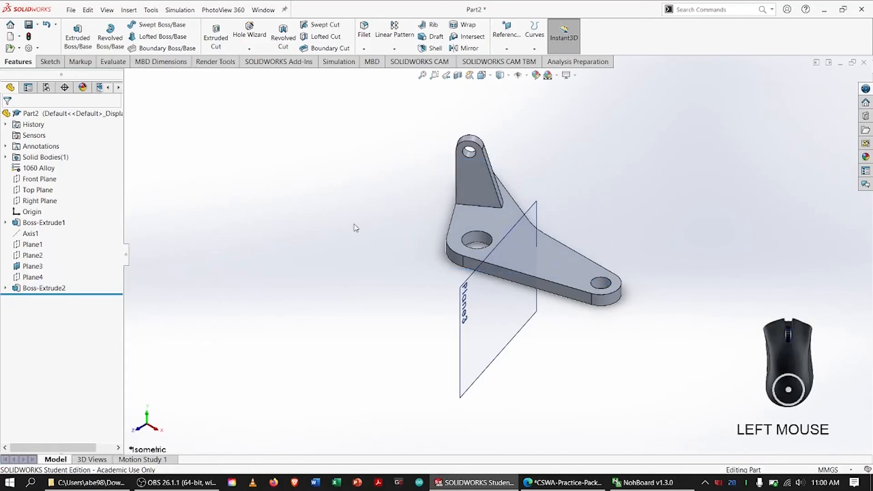
Start a new sketch on Plane3 and orient the view normal to it.
click(33, 265)
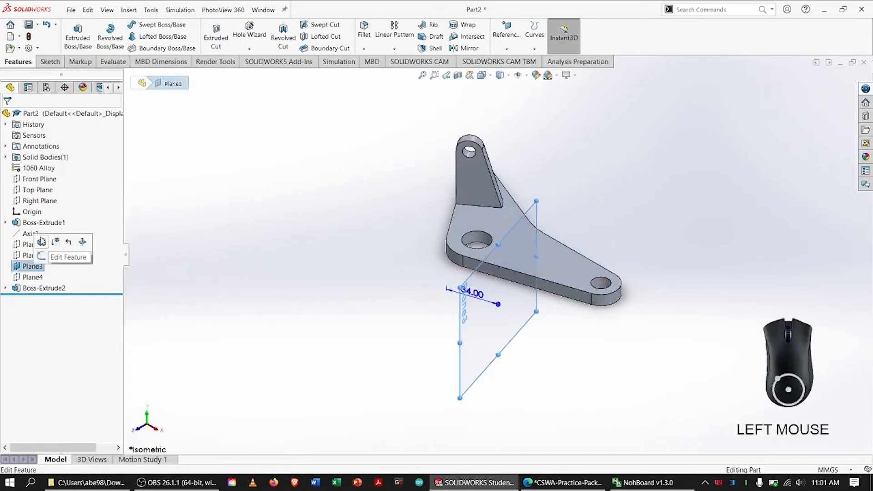
click(42, 256)
right_click(42, 299)
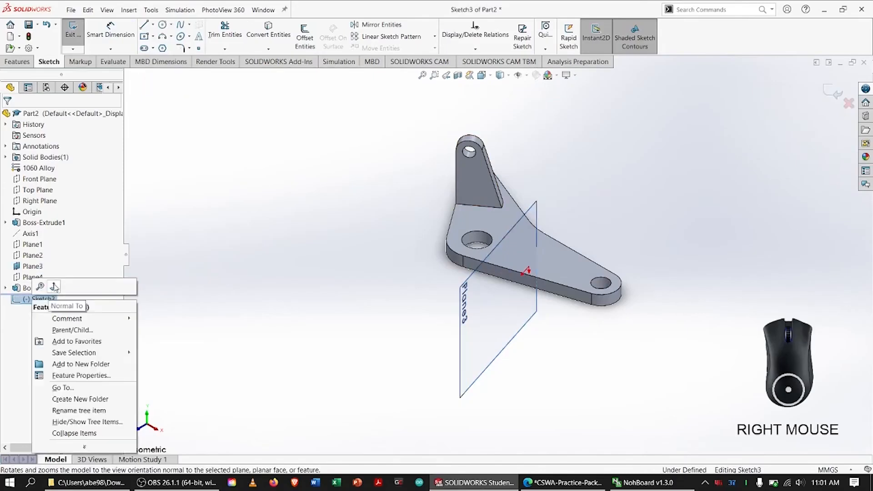
click(54, 287)
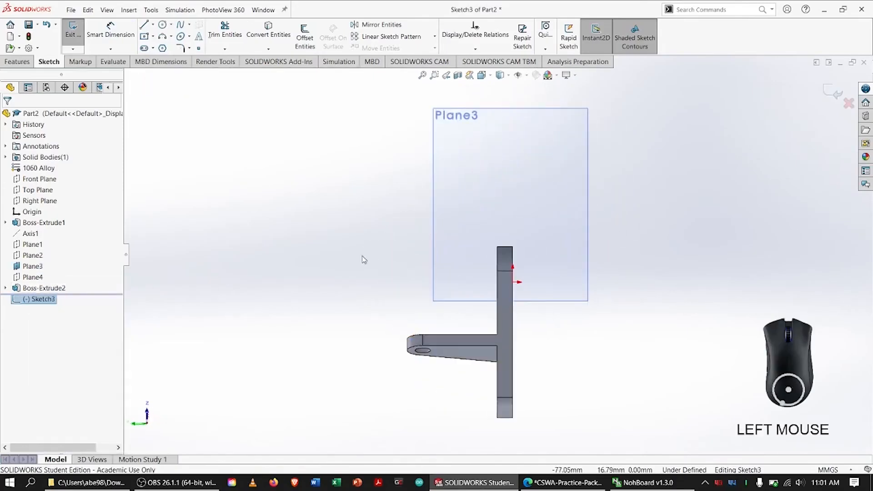
Sketch a horizontal line about 31 mm long outward from the plate's upper corner.
click(144, 25)
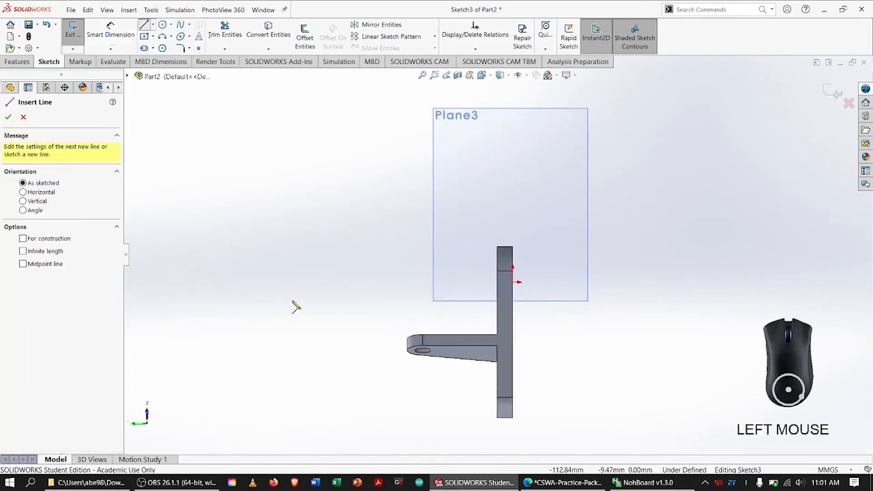
click(497, 247)
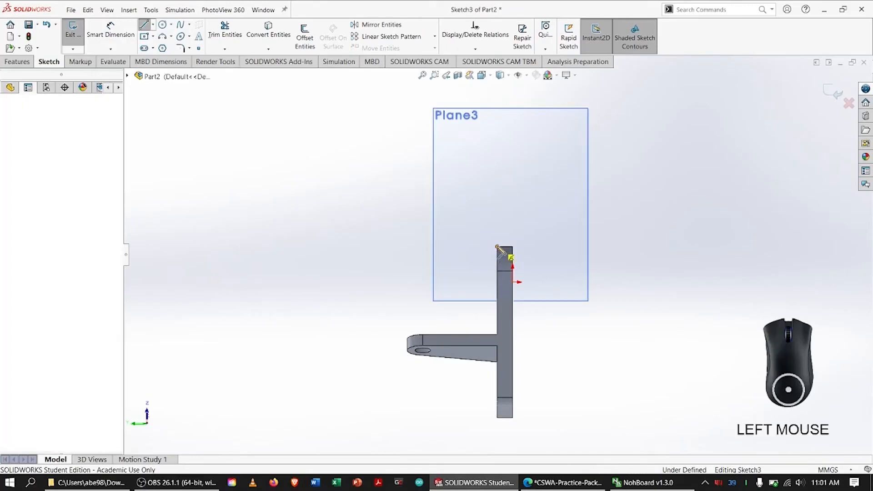
click(437, 247)
key(Escape)
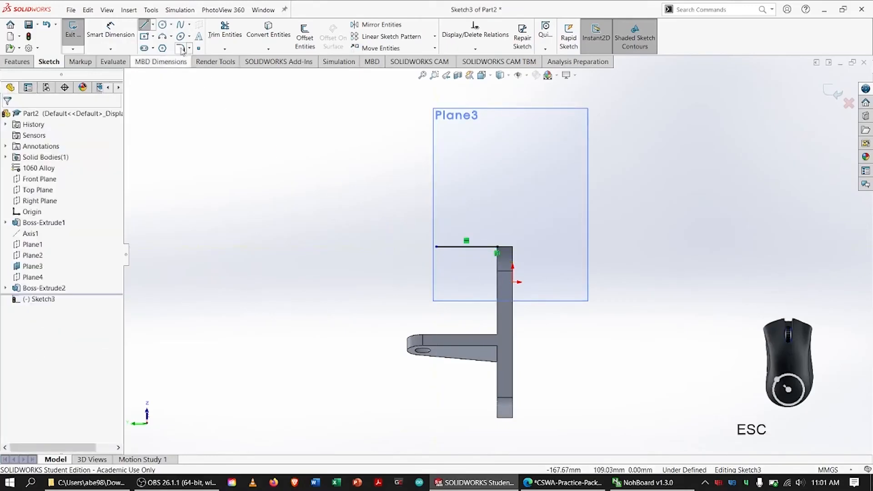
Sketch two concentric circles below the horizontal line's free end, the outer one about 9.7 mm in radius.
click(162, 26)
click(439, 256)
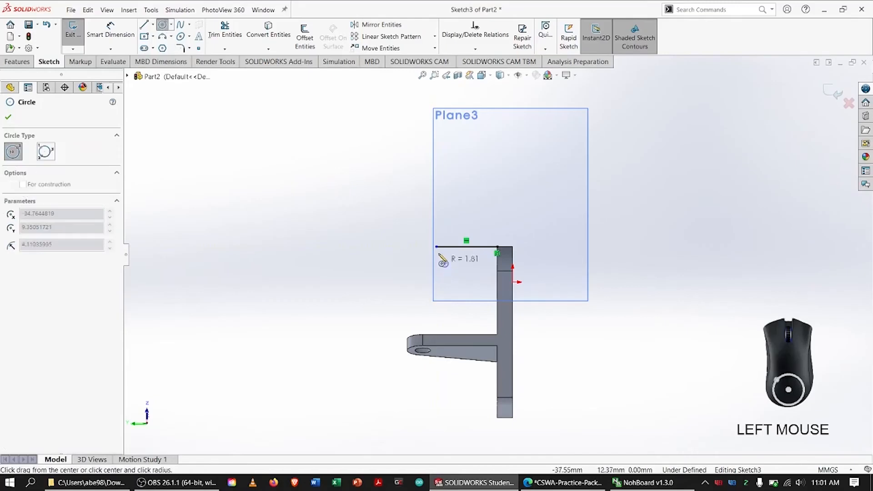
click(456, 279)
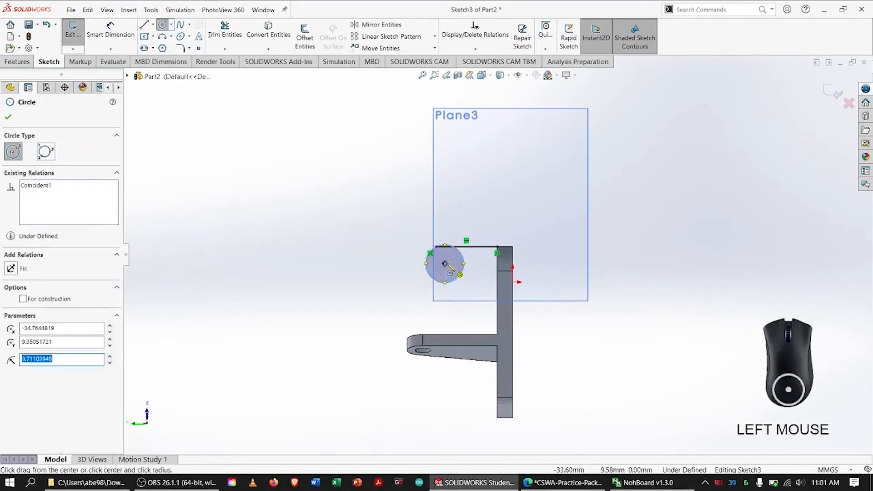
key(Escape)
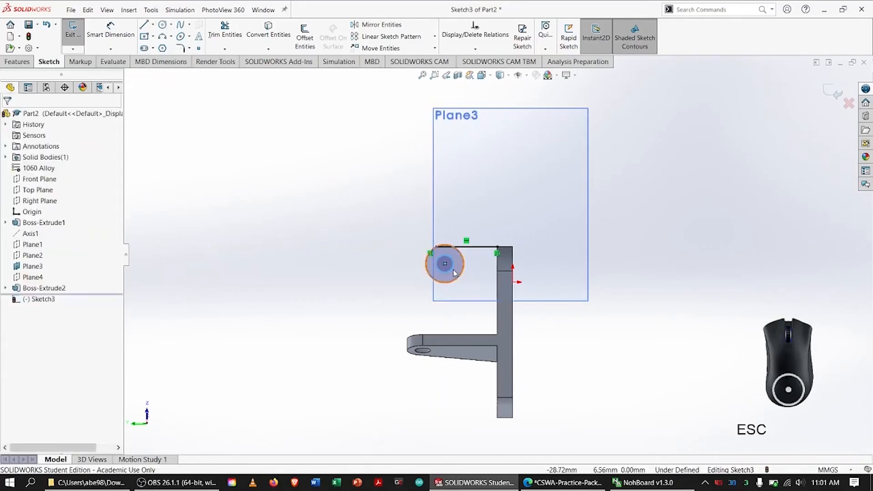
Add a tangent relation between the outer circle and the horizontal line.
shift+click(463, 263)
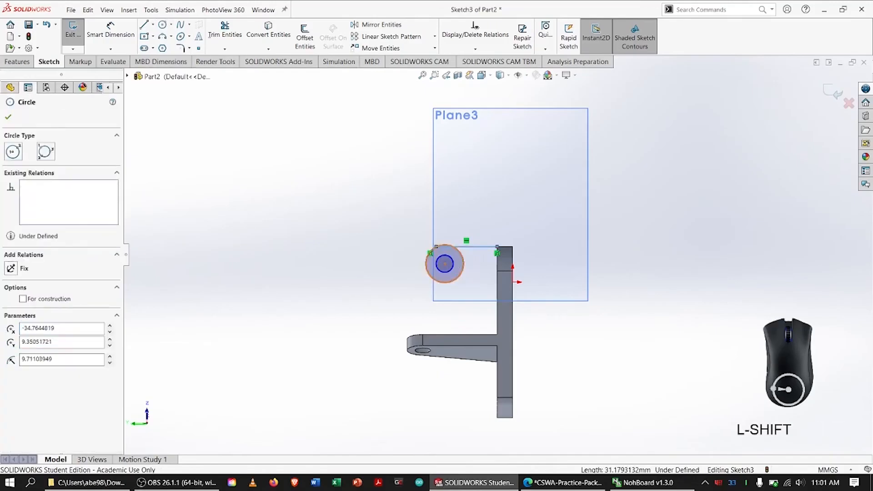
click(11, 277)
click(8, 118)
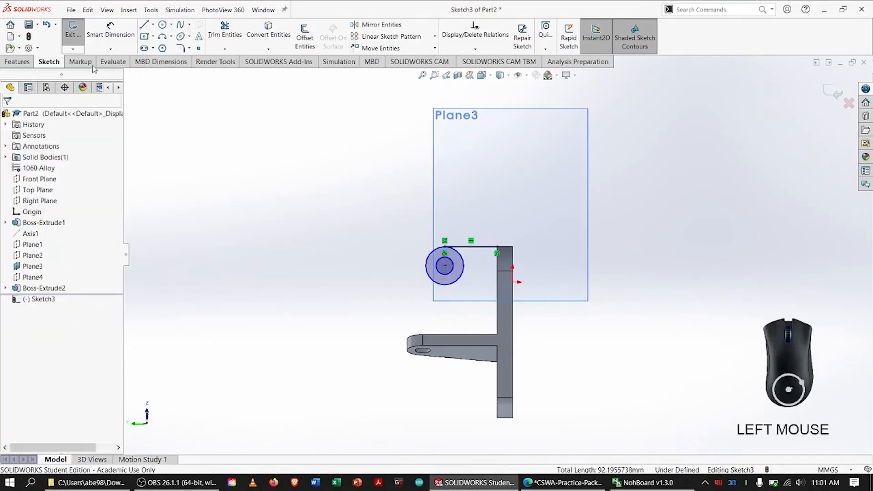
Sketch a slanted line from the outer circle's underside to the plate, closing the profile with a vertical line about 25 mm long.
click(144, 24)
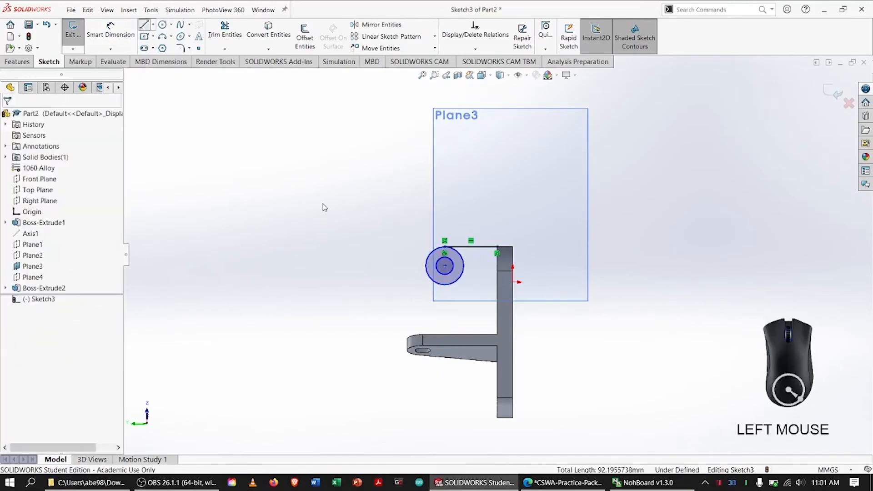
click(439, 287)
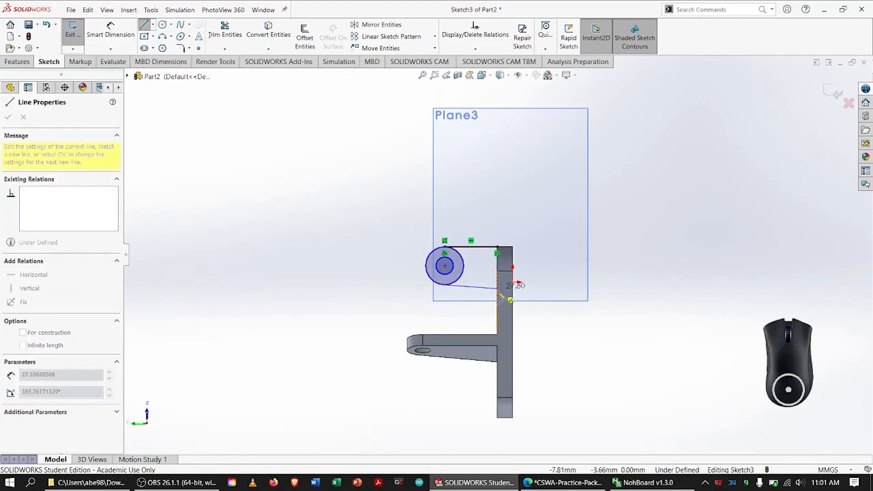
click(498, 296)
click(497, 248)
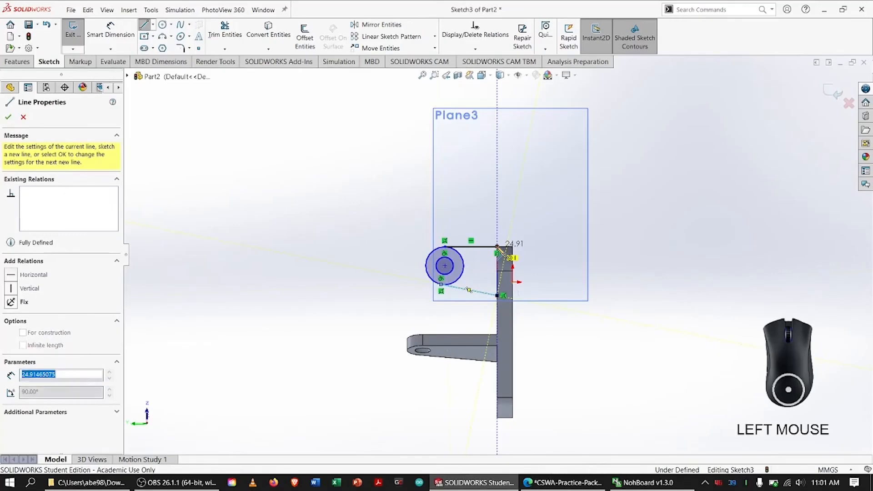
key(Escape)
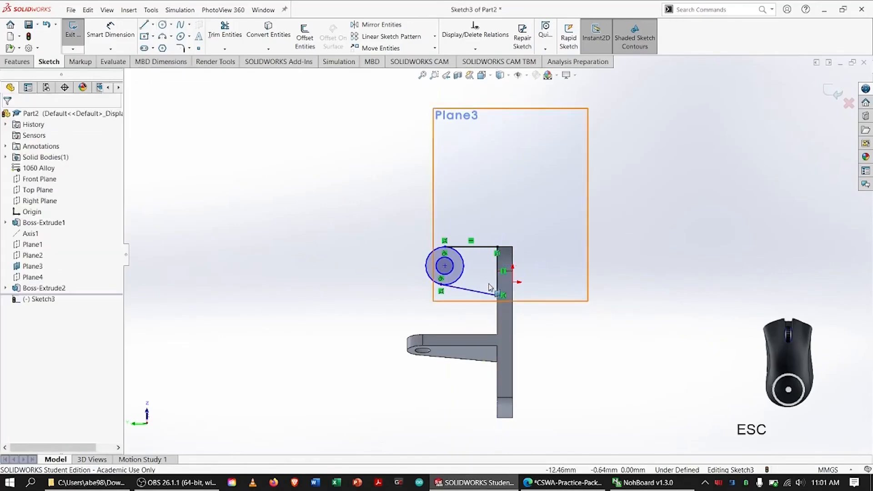
Switch to the CSWA practice PDF and circle Section B-B's R12.00, Ø12.00, 48.00 and 12° dimensions.
key(alt+Tab)
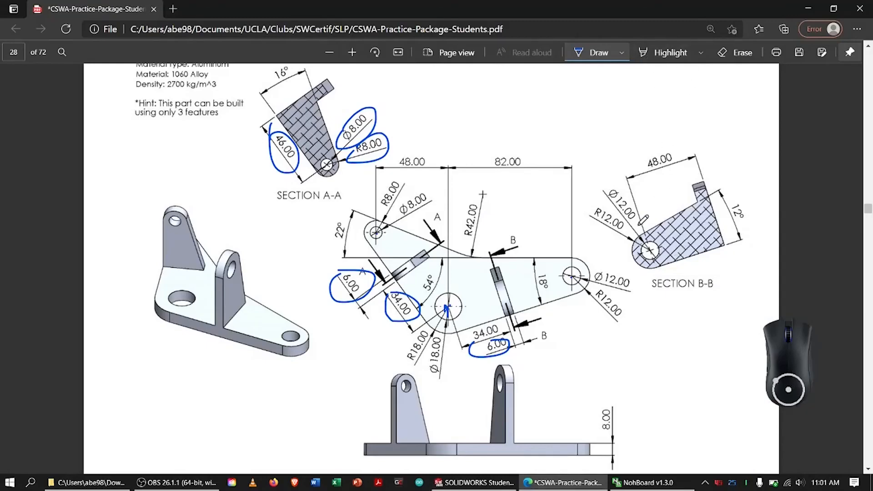
mouse_move(623, 207)
mouse_down()
mouse_move(638, 223)
mouse_move(625, 202)
mouse_move(596, 220)
mouse_move(628, 226)
mouse_up()
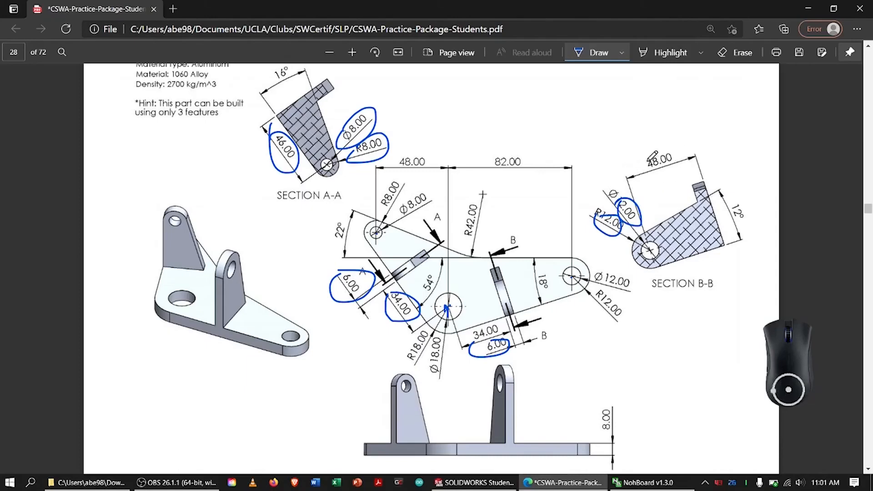
mouse_move(651, 157)
mouse_down()
mouse_move(694, 150)
mouse_move(668, 145)
mouse_up()
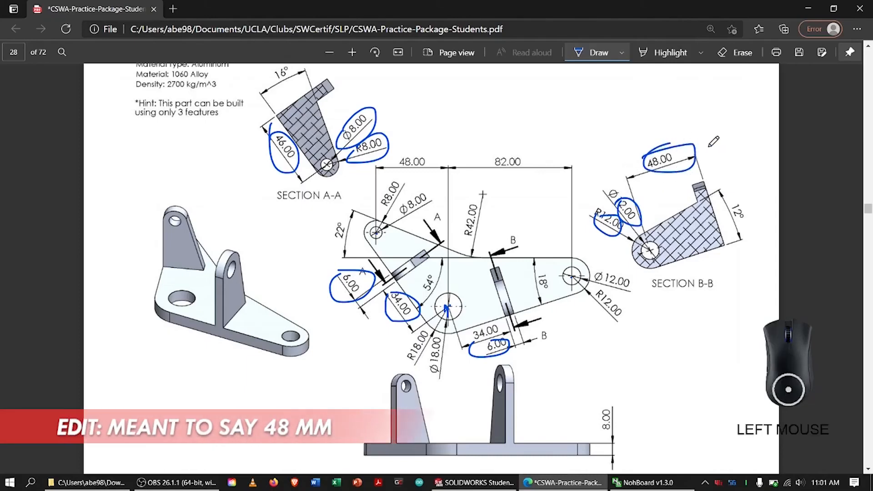
drag(728, 200, 745, 200)
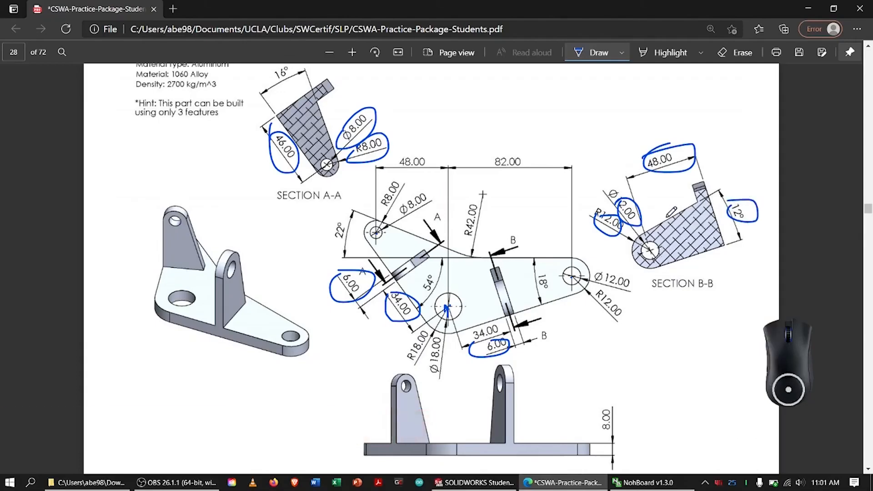
Switch back to SOLIDWORKS and dimension the angle between the horizontal and slanted lines to 12°.
key(alt+Tab)
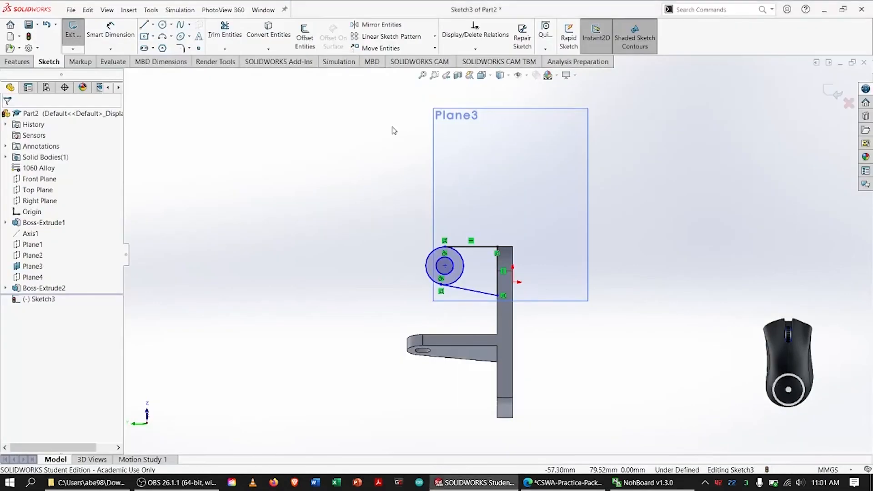
click(109, 28)
click(473, 291)
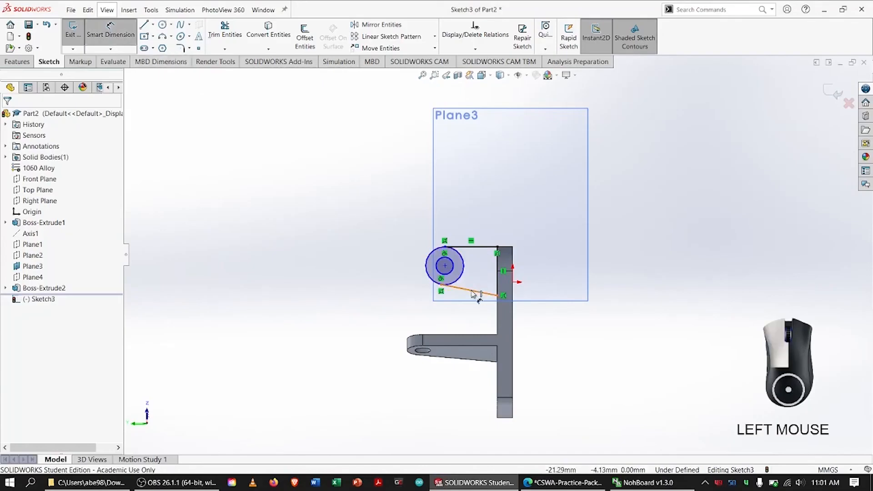
click(484, 247)
click(558, 268)
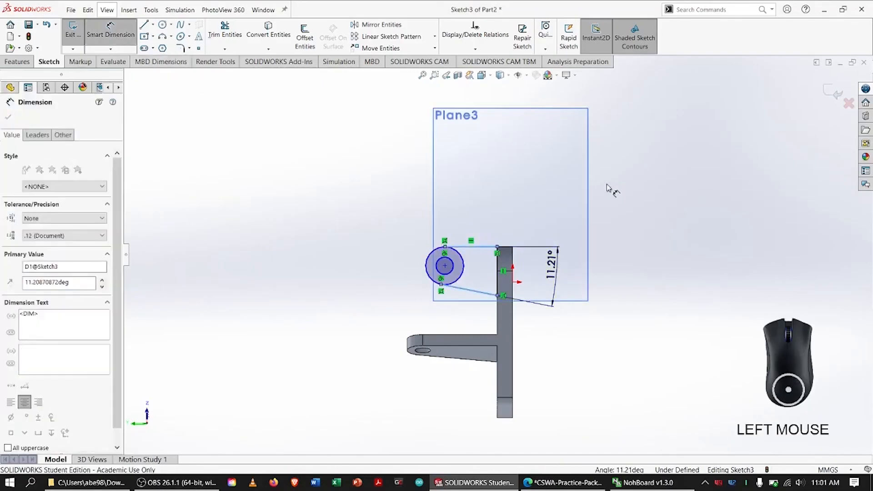
text(12)
key(Return)
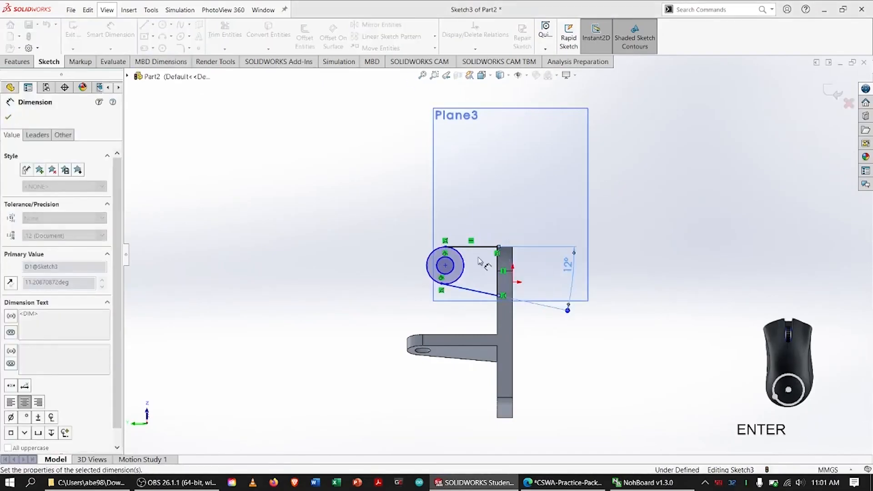
Dimension the distance from the concentric circles' centre to the base plate's far edge as 48 mm.
click(446, 265)
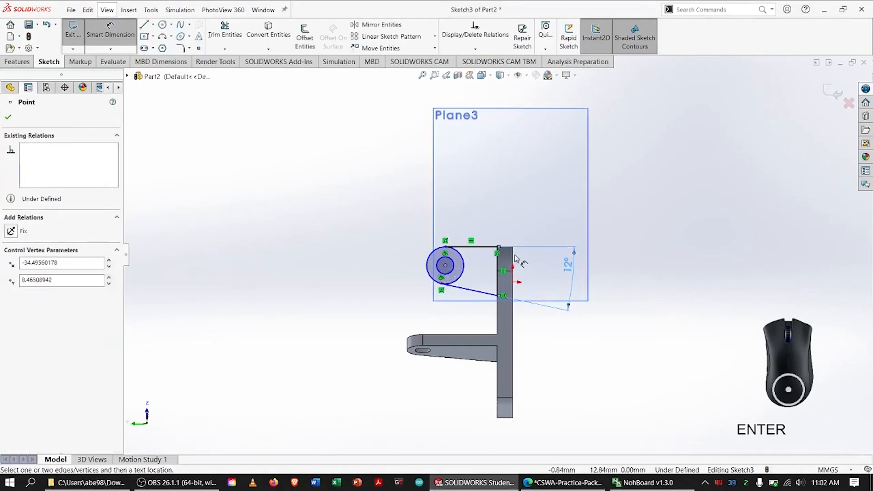
click(512, 254)
click(485, 205)
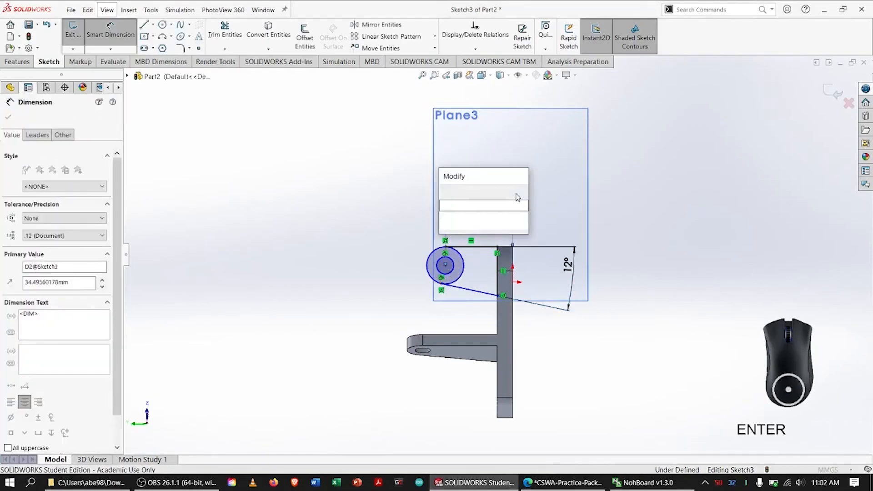
text(48)
key(Return)
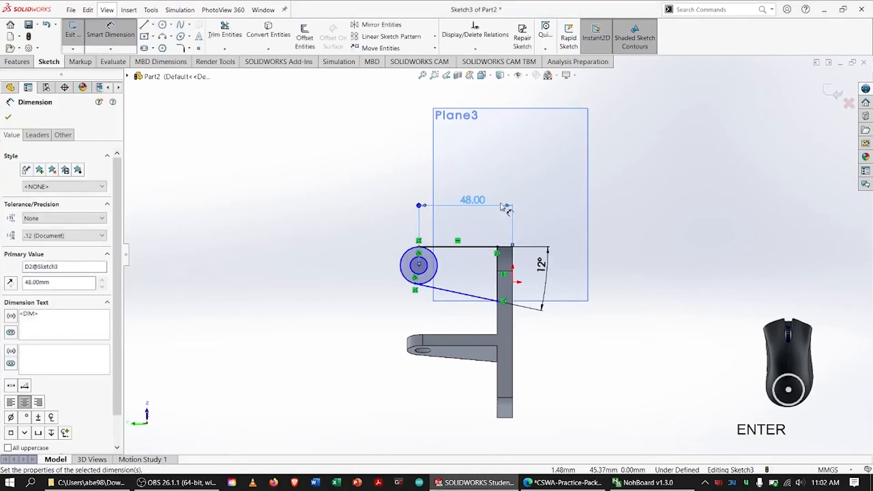
Check Section B-B in the CSWA practice PDF and dimension the inner circle in SOLIDWORKS to a 12 mm diameter.
key(alt+Tab)
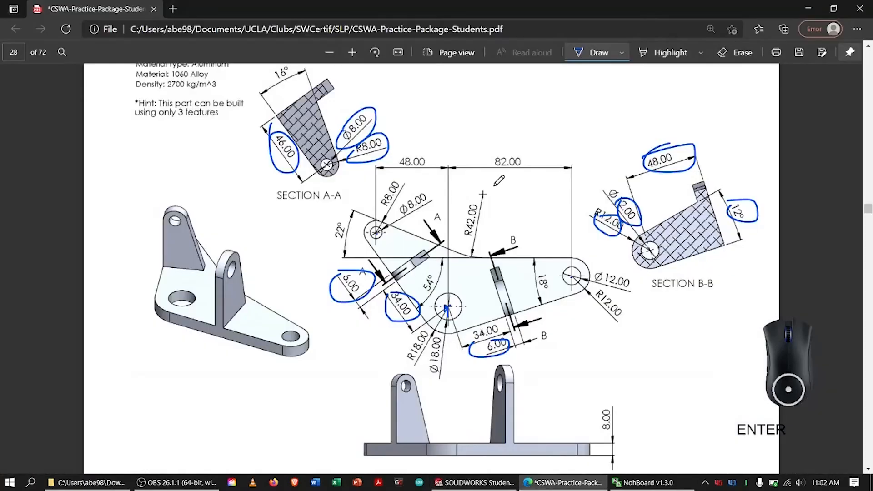
key(alt+Tab)
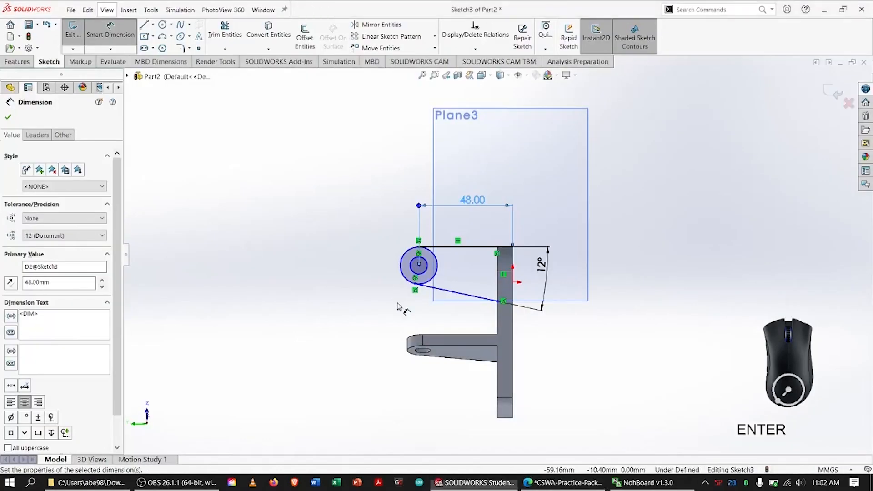
click(427, 269)
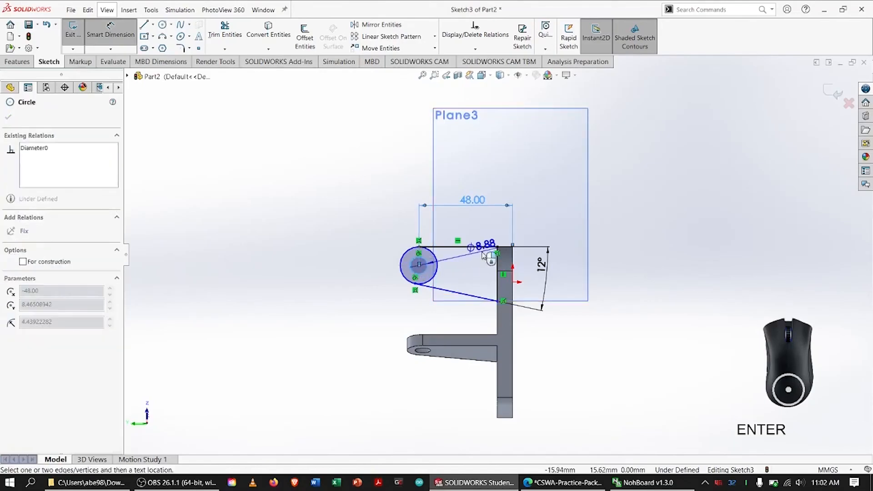
click(461, 266)
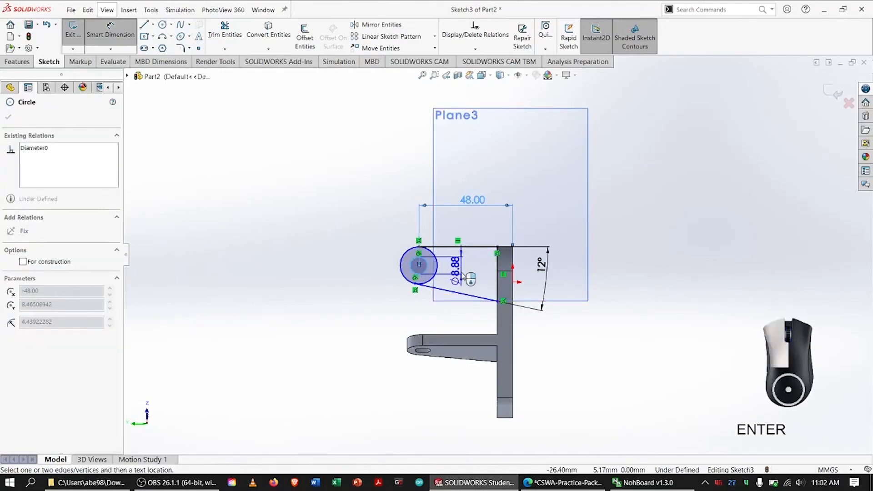
text(10)
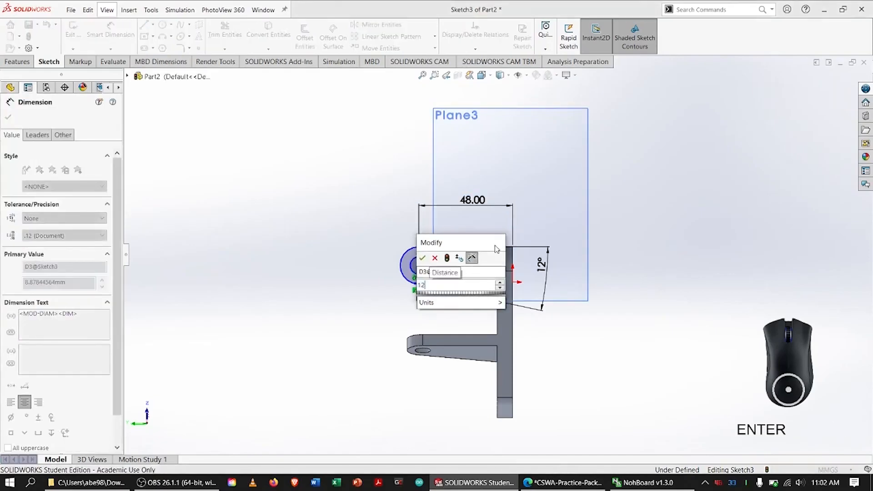
key(Return)
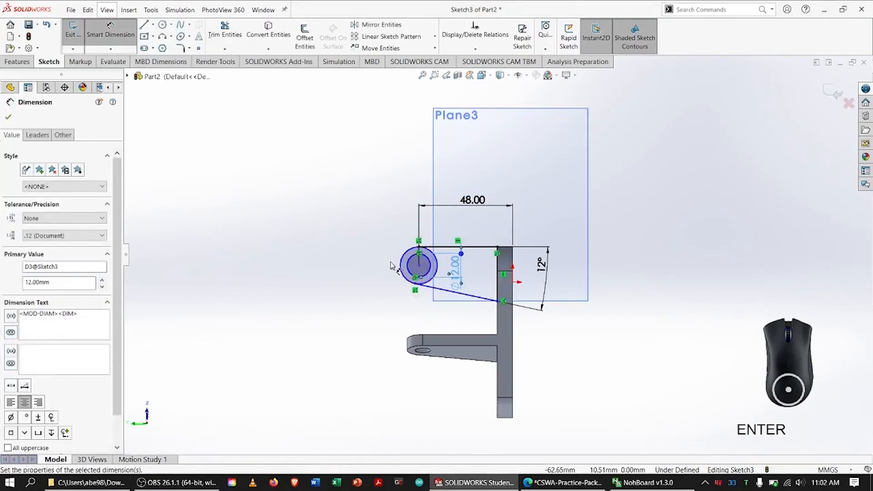
Dimension the outer circle to a 24 mm diameter and display that dimension as a radius.
click(398, 265)
click(362, 255)
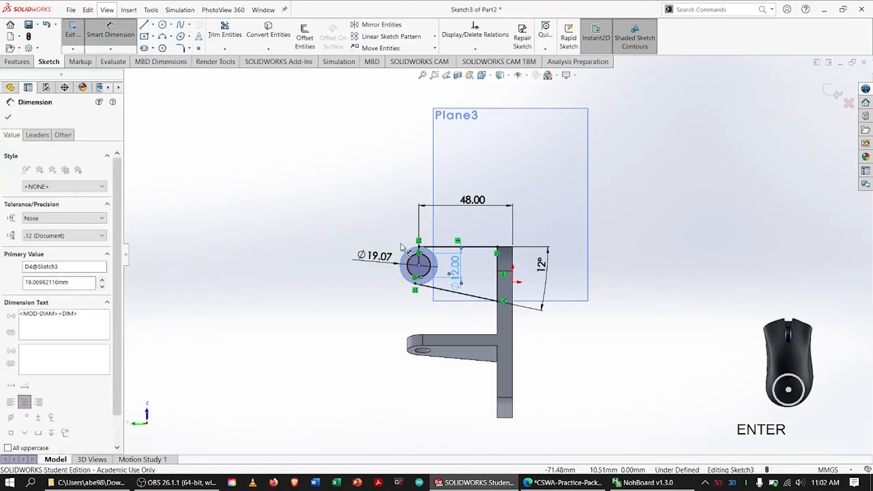
text(24)
key(Return)
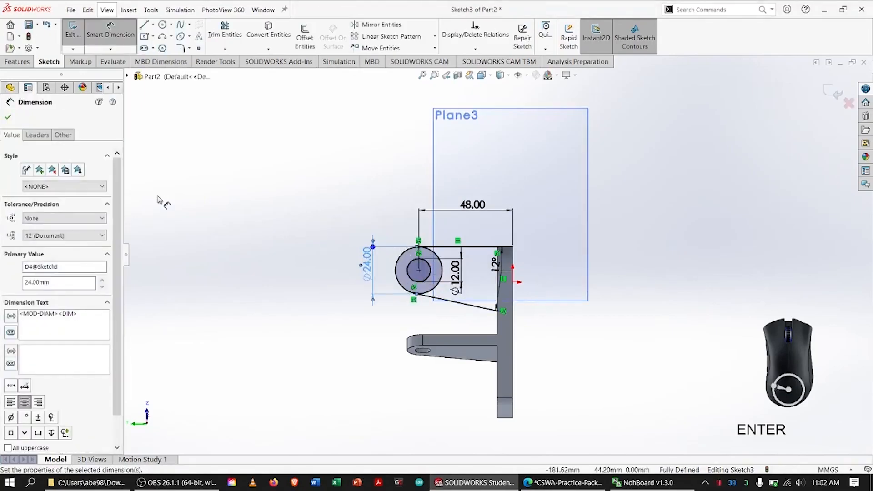
click(36, 136)
click(29, 205)
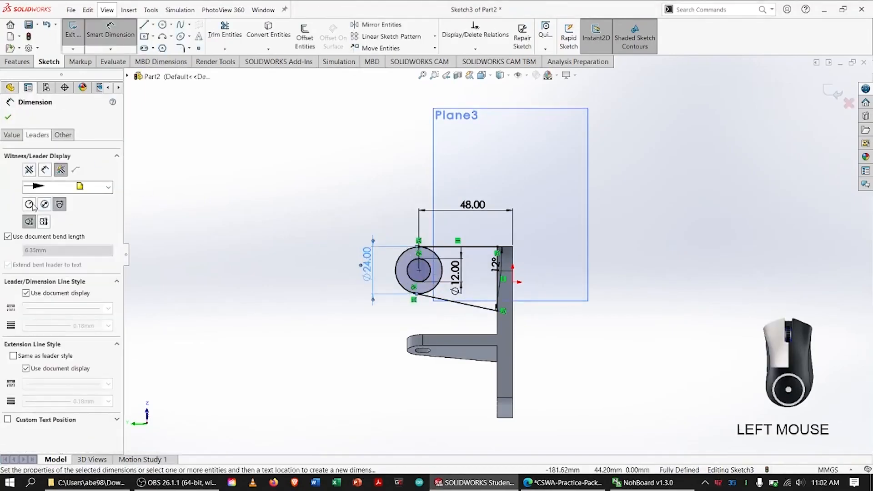
click(9, 118)
Trim the outer circle's arc inside the upright profile, between the horizontal and slanted lines.
click(225, 32)
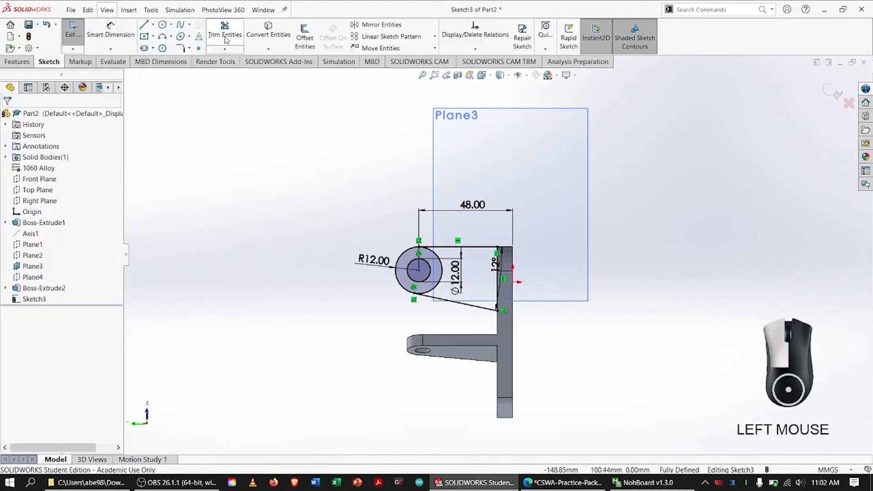
drag(426, 287, 434, 293)
key(Escape)
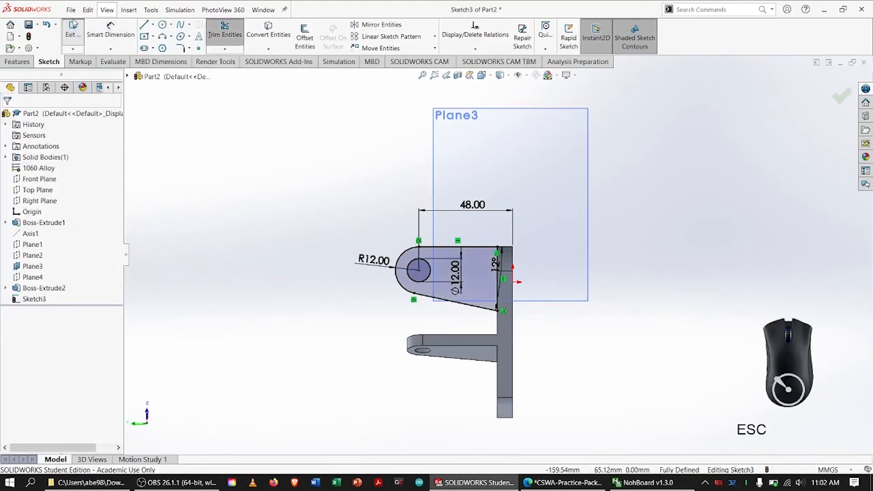
Extrude the second upright's profile 6 mm as a blind boss in the reversed direction, away from the large hole.
click(17, 62)
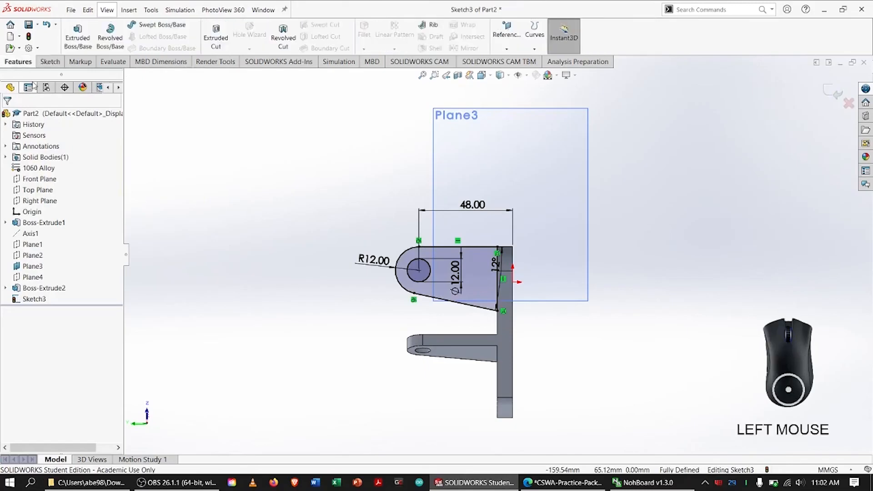
click(77, 40)
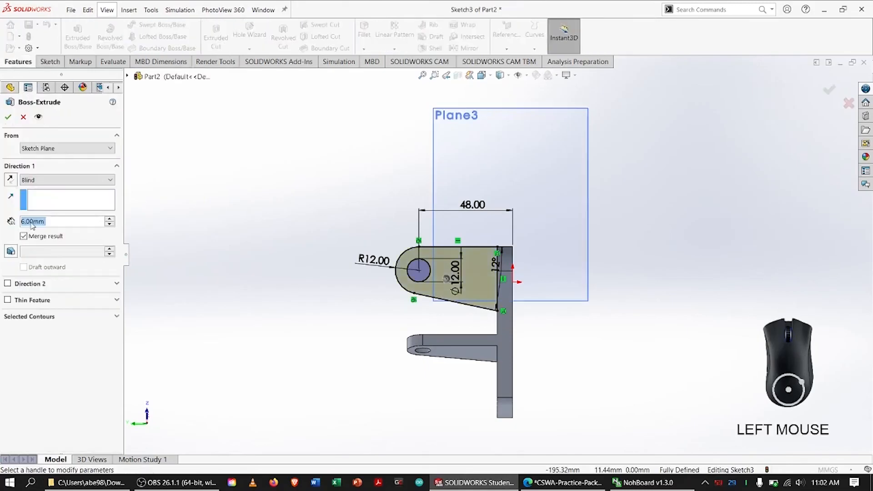
middle_drag(284, 335, 365, 335)
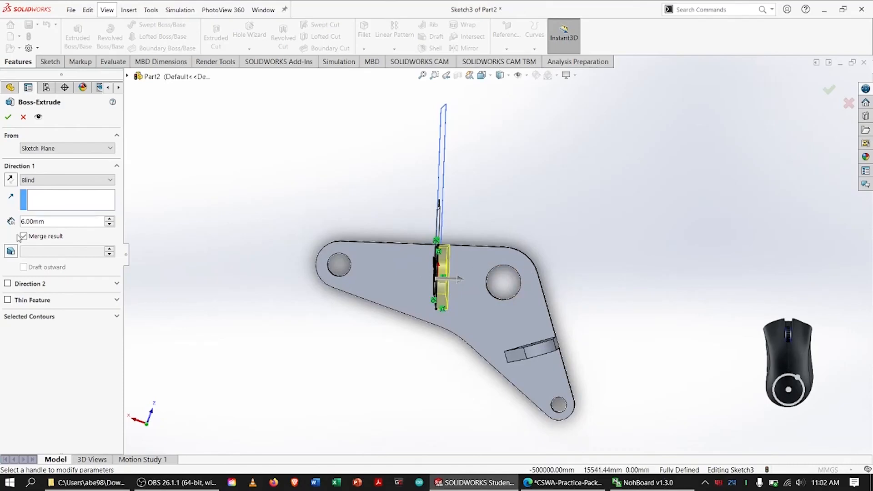
click(11, 180)
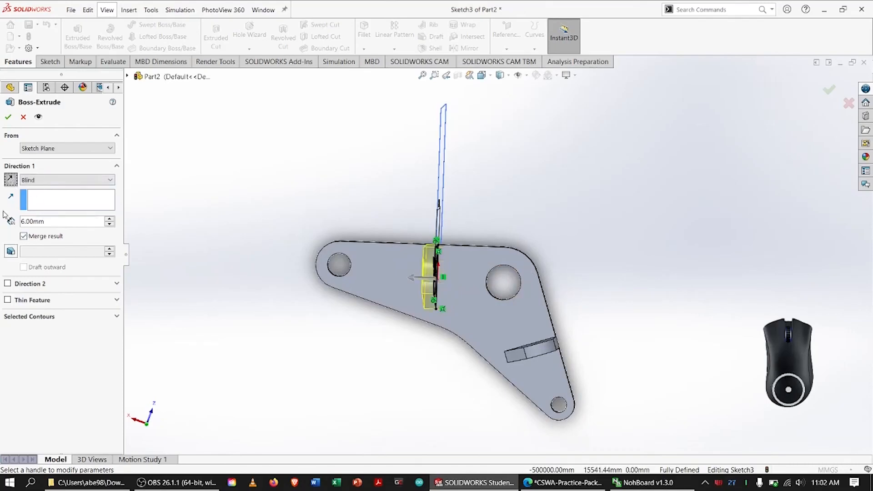
click(9, 116)
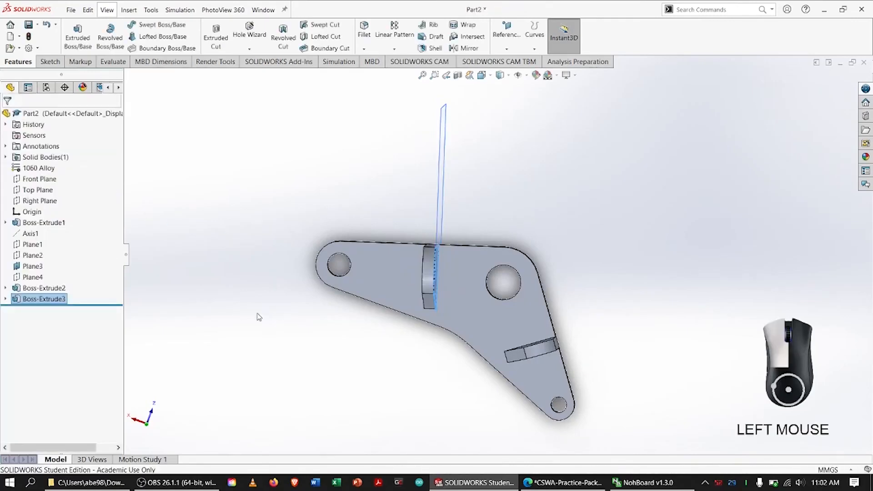
Hide Plane3 and show the whole part in an isometric view.
key(ctrl+7)
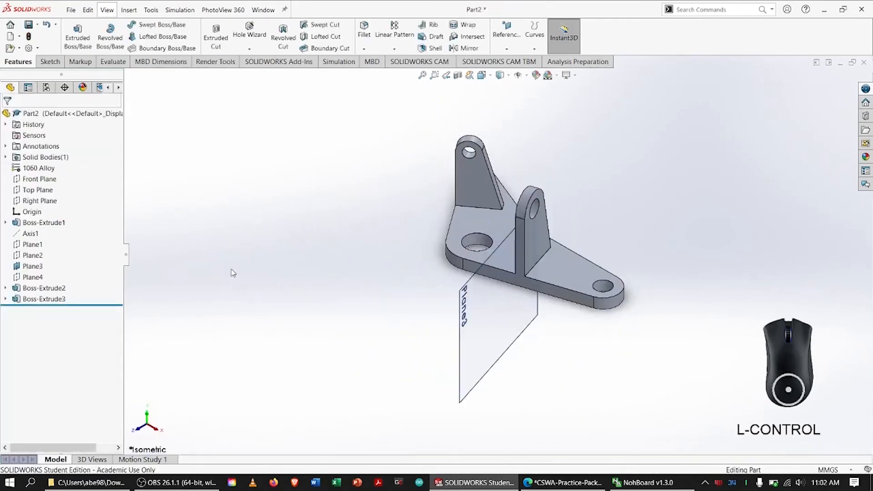
click(288, 313)
right_click(27, 268)
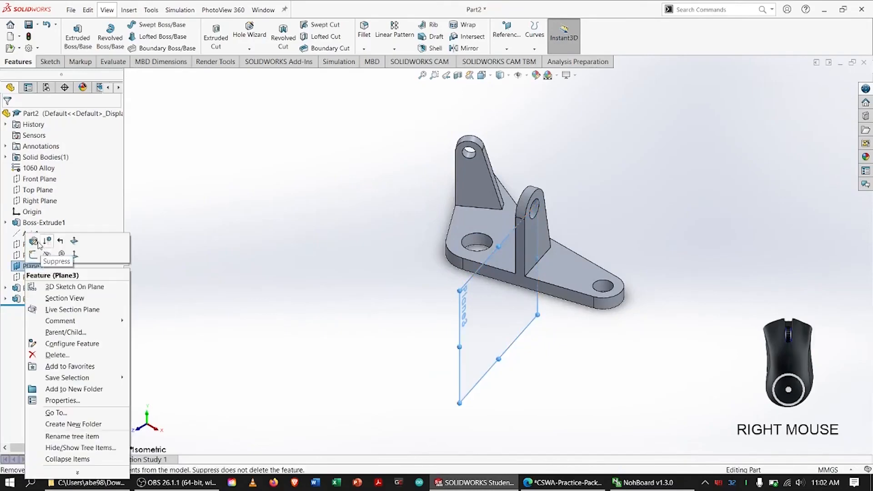
click(47, 255)
click(230, 232)
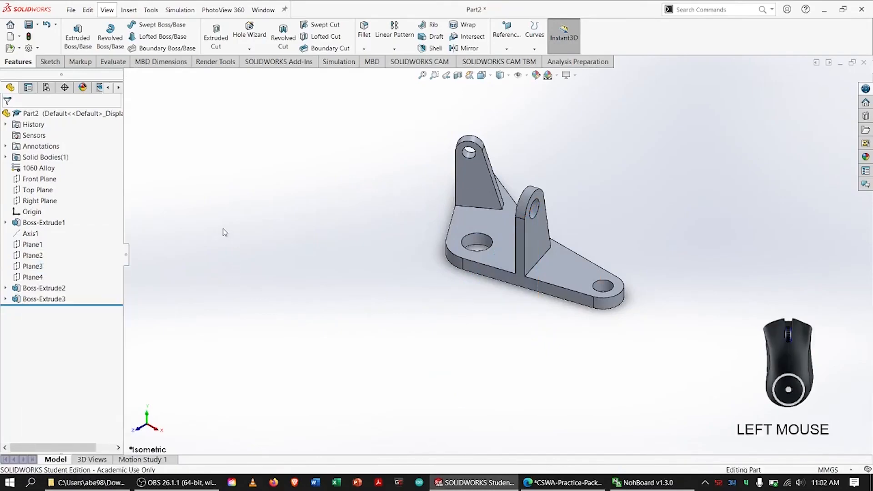
key(f)
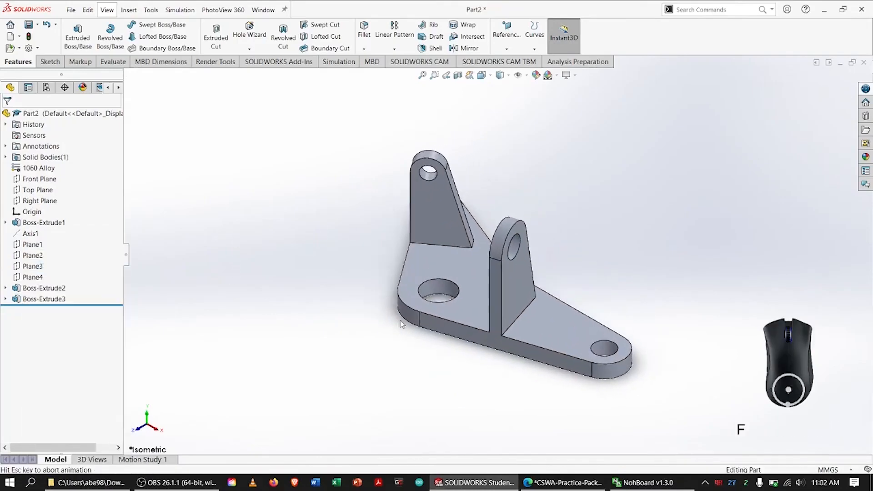
Compare the finished model with the isometric view in the CSWA practice PDF.
key(alt+Tab)
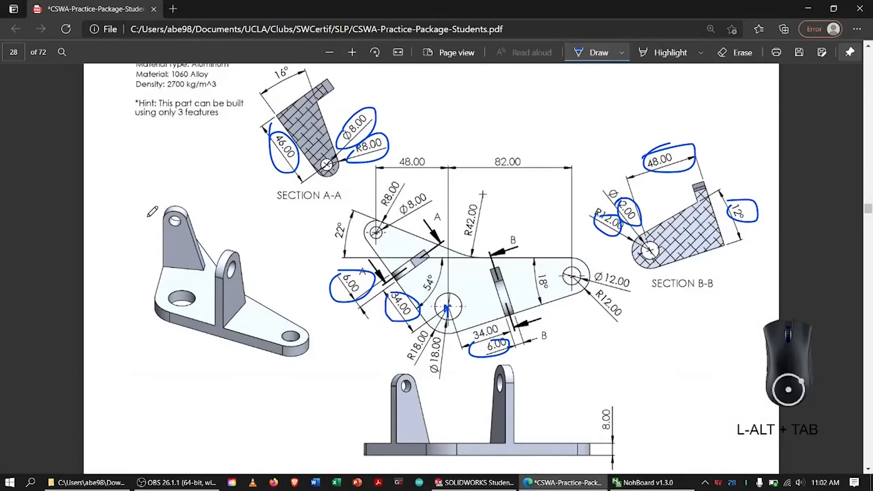
key(alt+Tab)
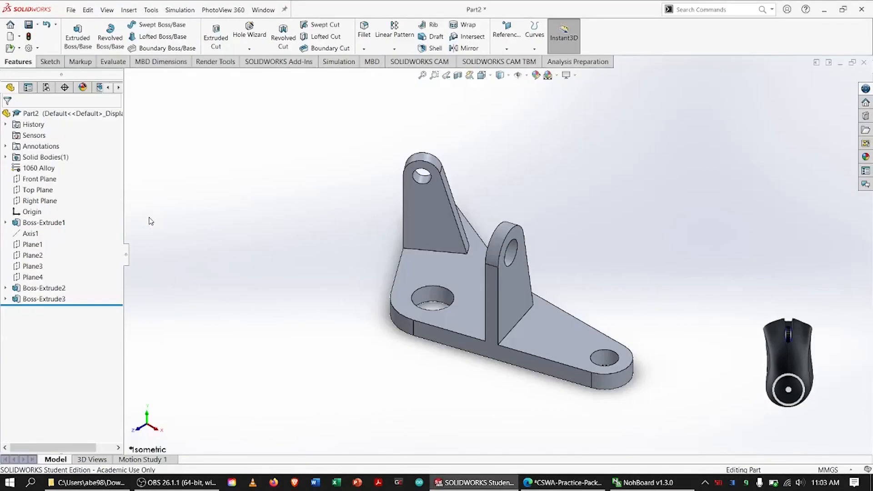
key(alt+Tab)
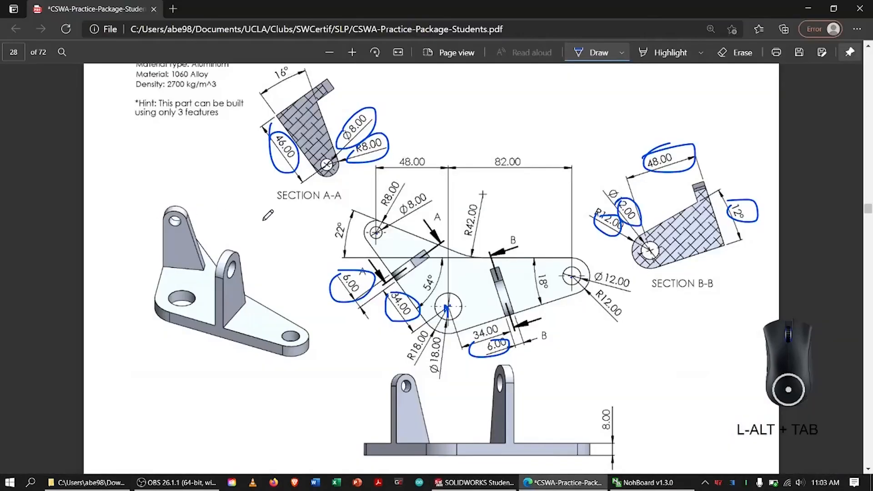
key(alt+Tab)
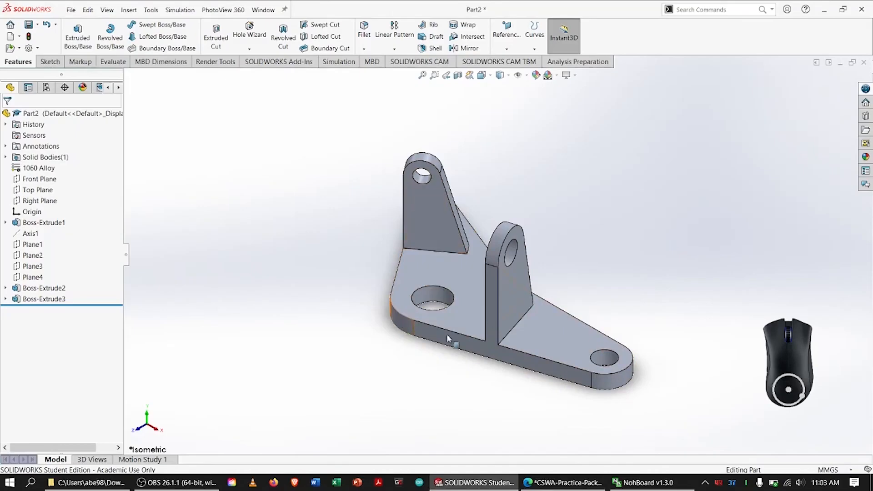
key(alt+Tab)
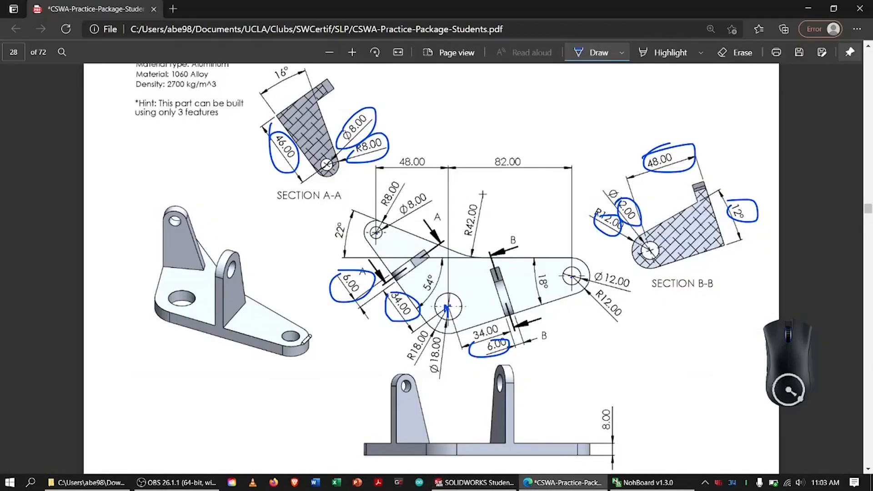
Switch back to SOLIDWORKS and evaluate the part's mass properties.
key(alt+Tab)
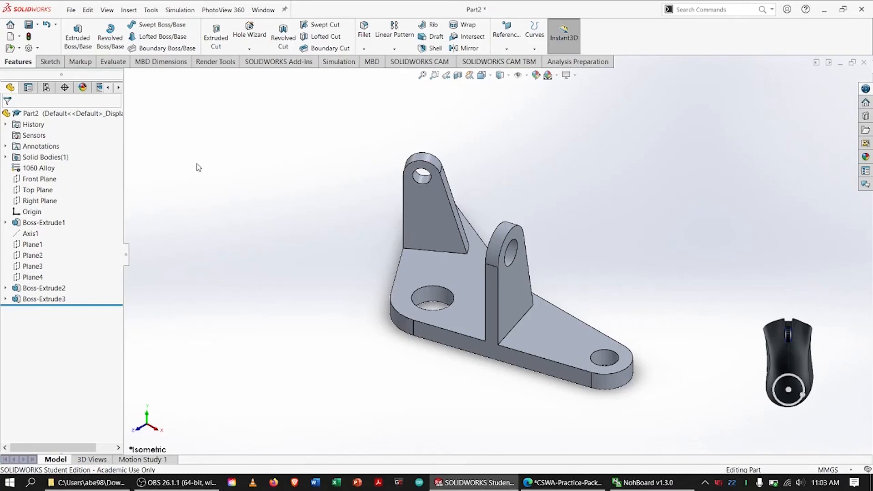
click(112, 62)
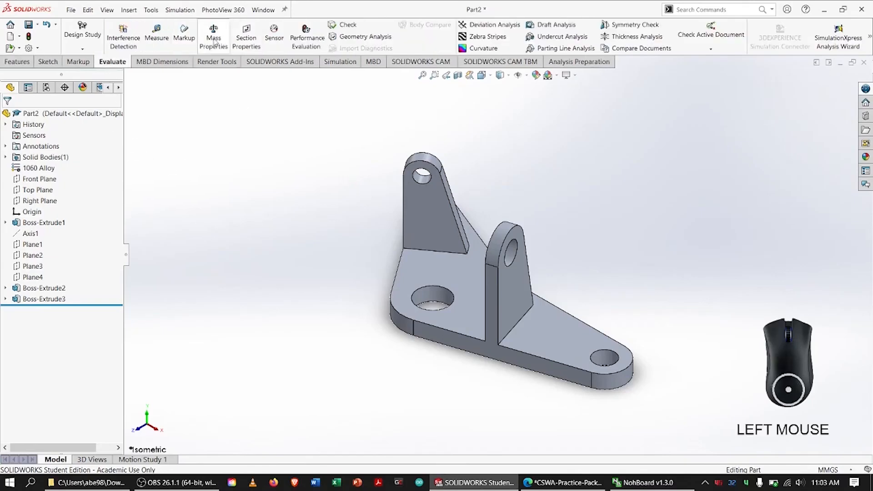
click(214, 33)
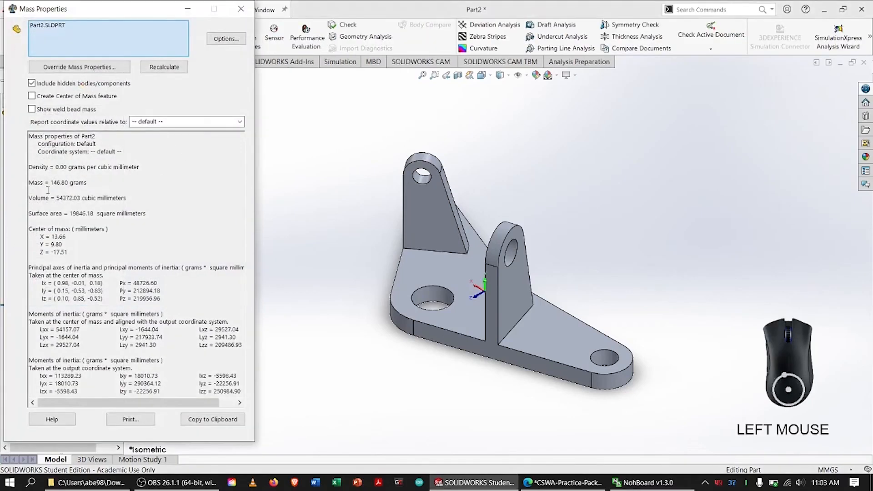